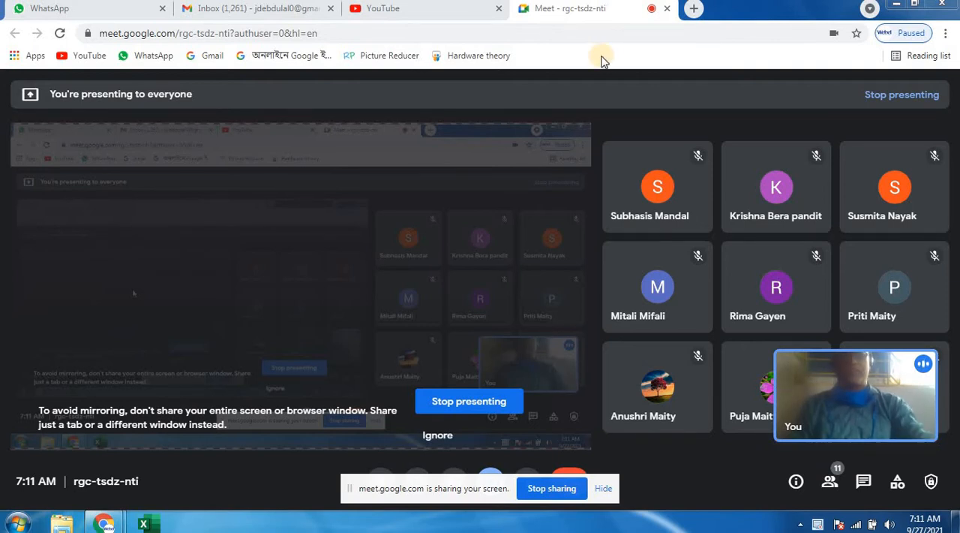
- Minimize the browser and launch Microsoft Access by searching for msaccess
{"action": "left_click", "coordinate": [897, 6]}
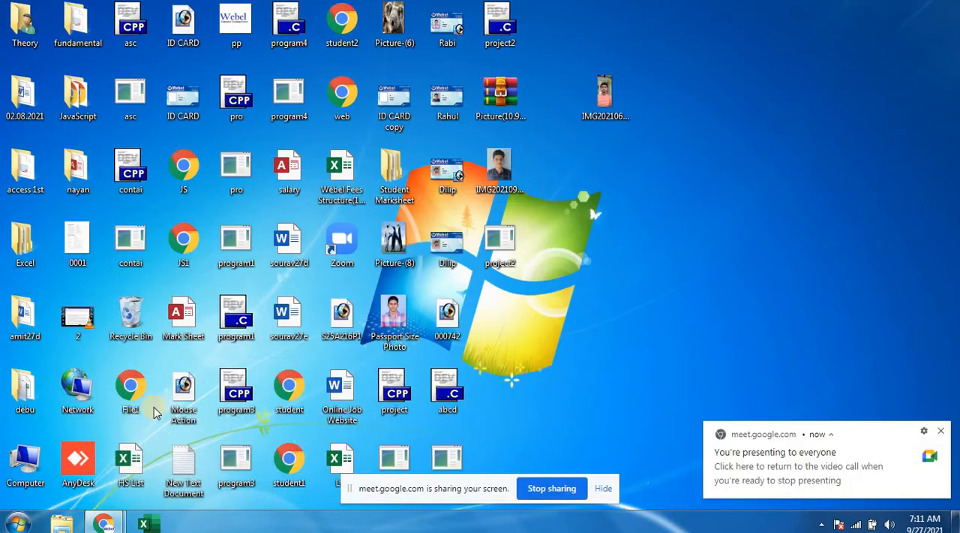
{"action": "left_click", "coordinate": [16, 522]}
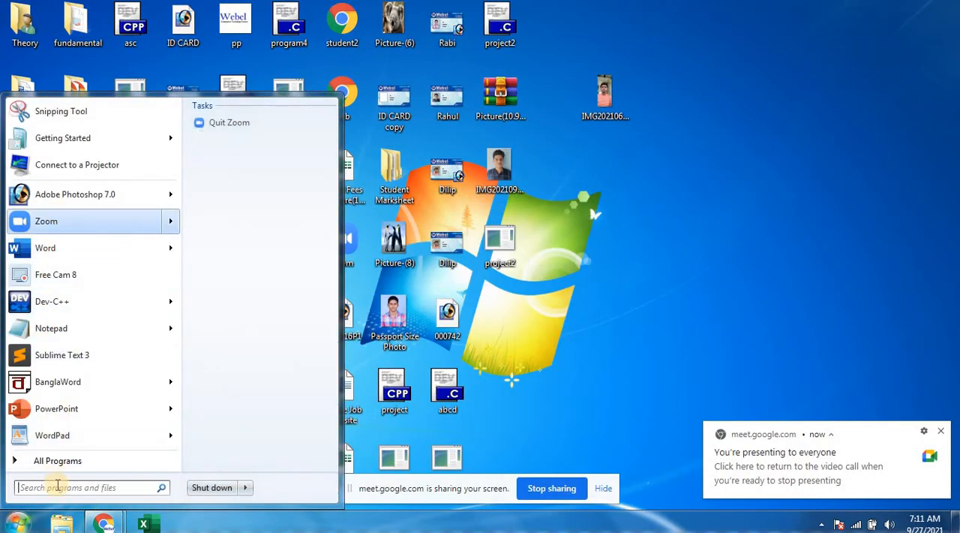
{"action": "left_click", "coordinate": [58, 486]}
{"action": "type", "text": "m"}
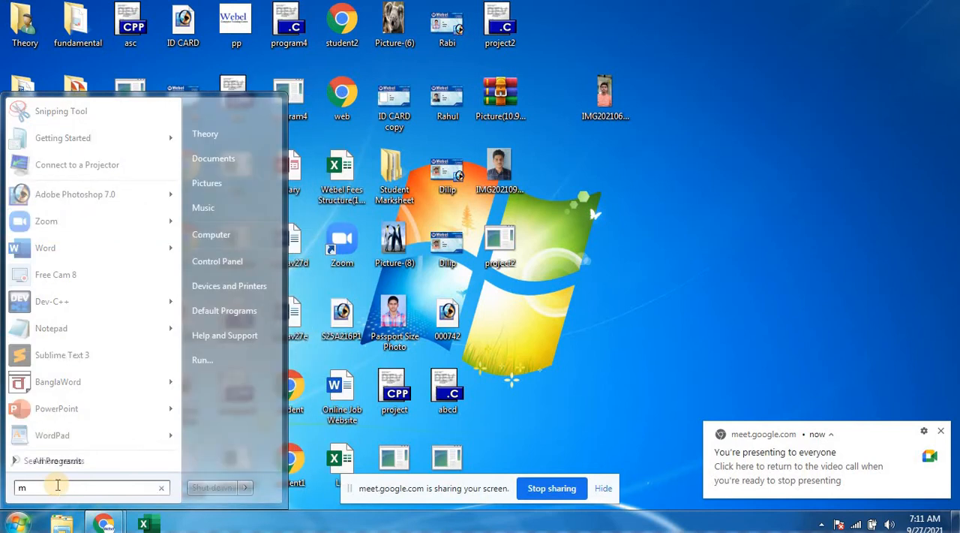
{"action": "type", "text": "sacce"}
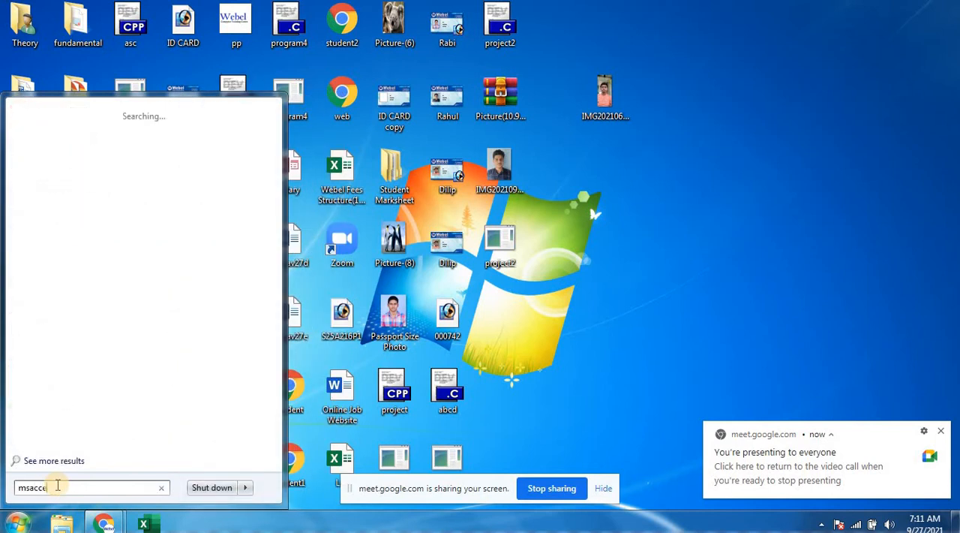
{"action": "type", "text": "ss"}
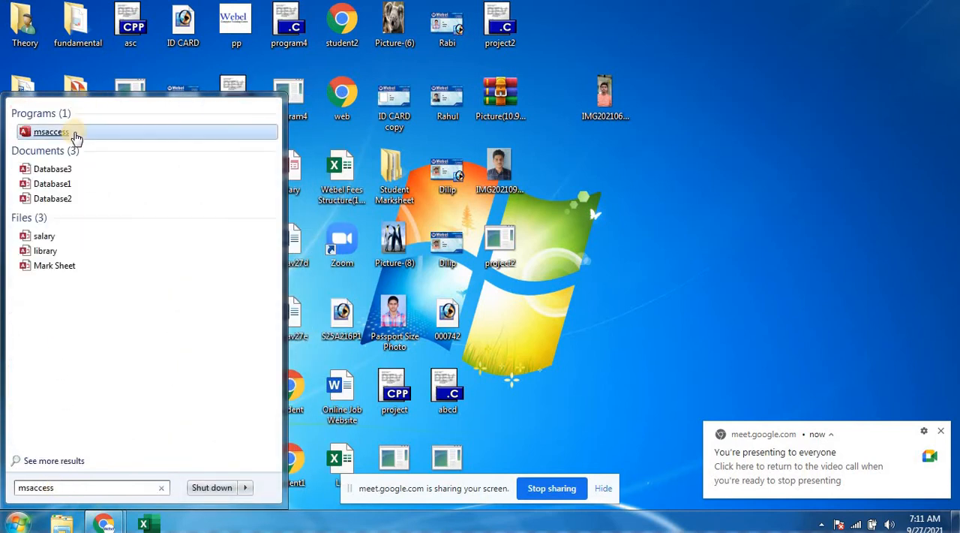
{"action": "left_click", "coordinate": [53, 132]}
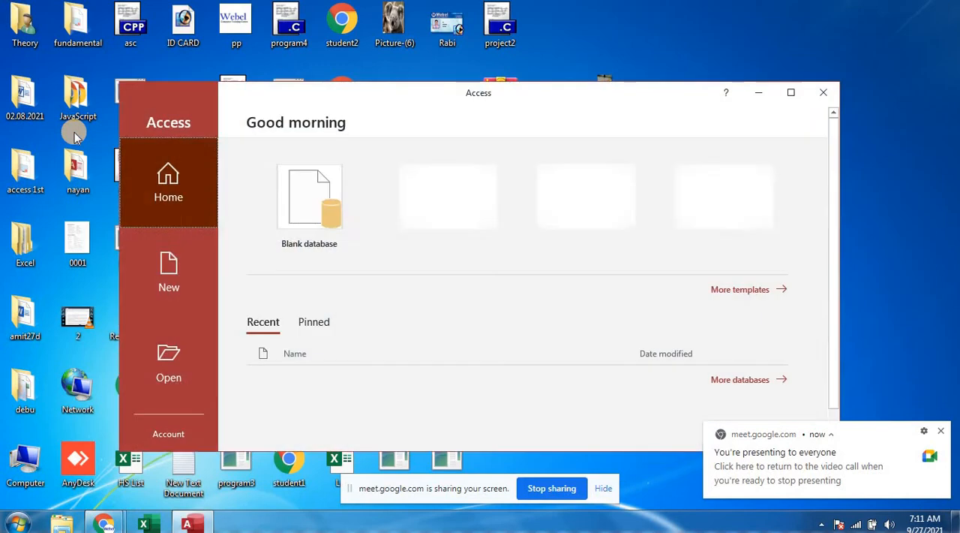
- Open the recent library database stored on the C: drive, maximize its window and dismiss the security warning
{"action": "scroll", "coordinate": [311, 248], "scroll_direction": "down", "scroll_amount": 2}
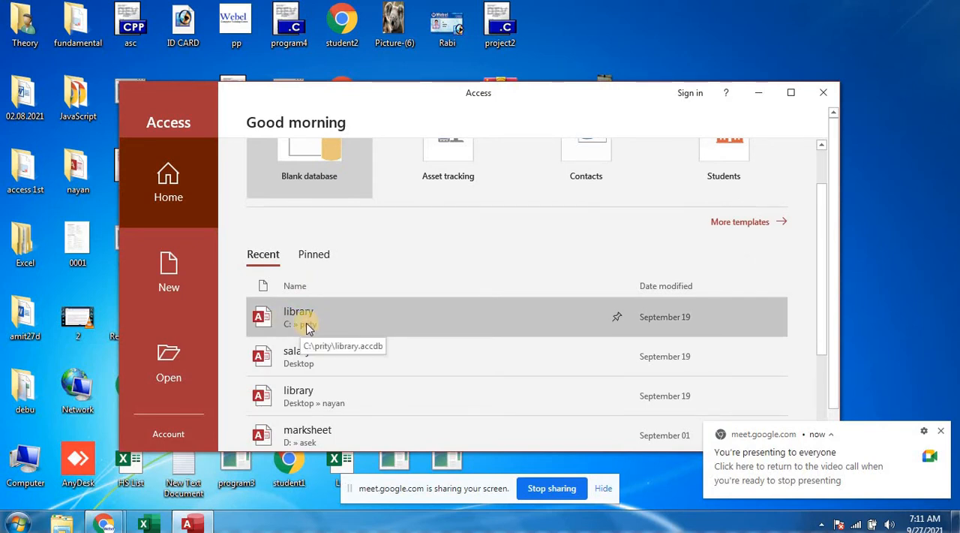
{"action": "left_click", "coordinate": [309, 326]}
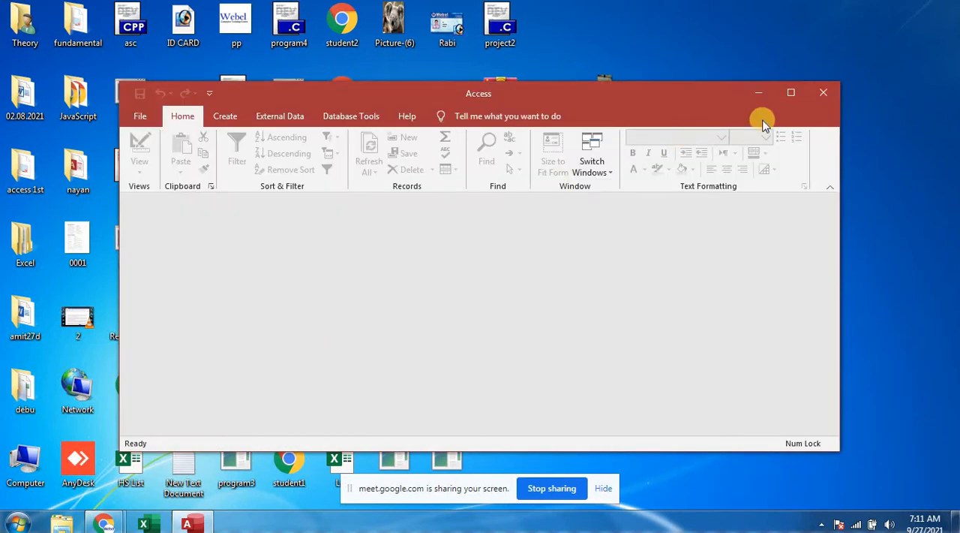
{"action": "left_click", "coordinate": [793, 93]}
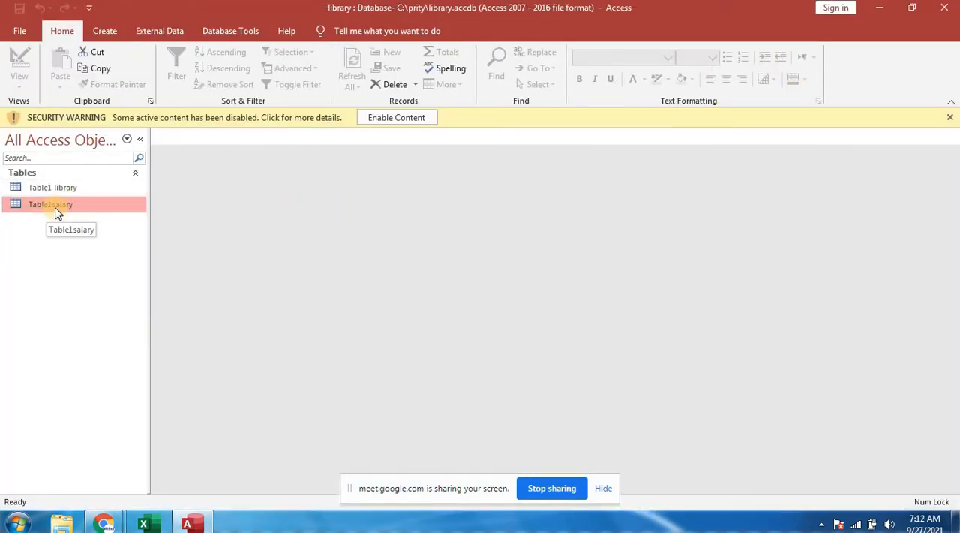
{"action": "left_click", "coordinate": [950, 117]}
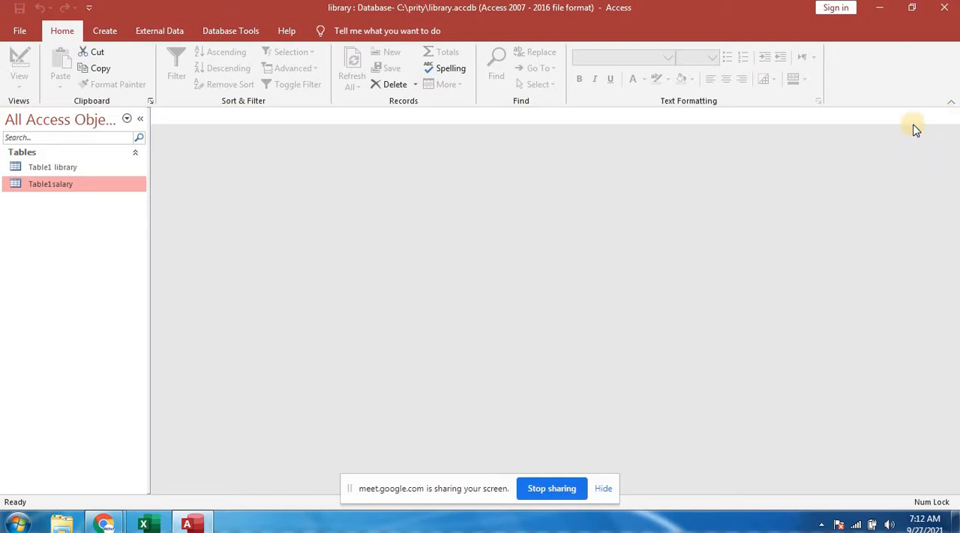
- In Table1 library, add a second record with the borrower's name, adress contai, bookname eng and the author's name
{"action": "left_click", "coordinate": [58, 167]}
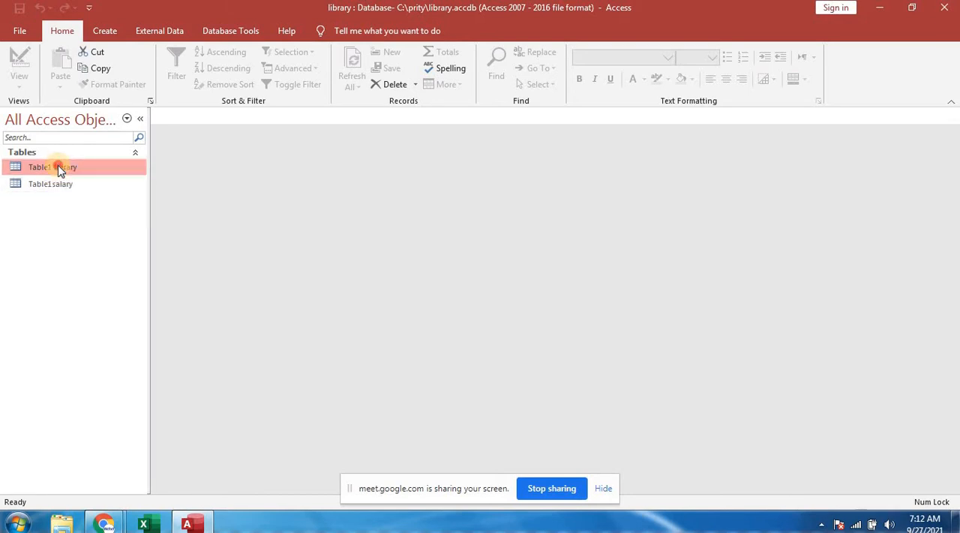
{"action": "double_click", "coordinate": [58, 165]}
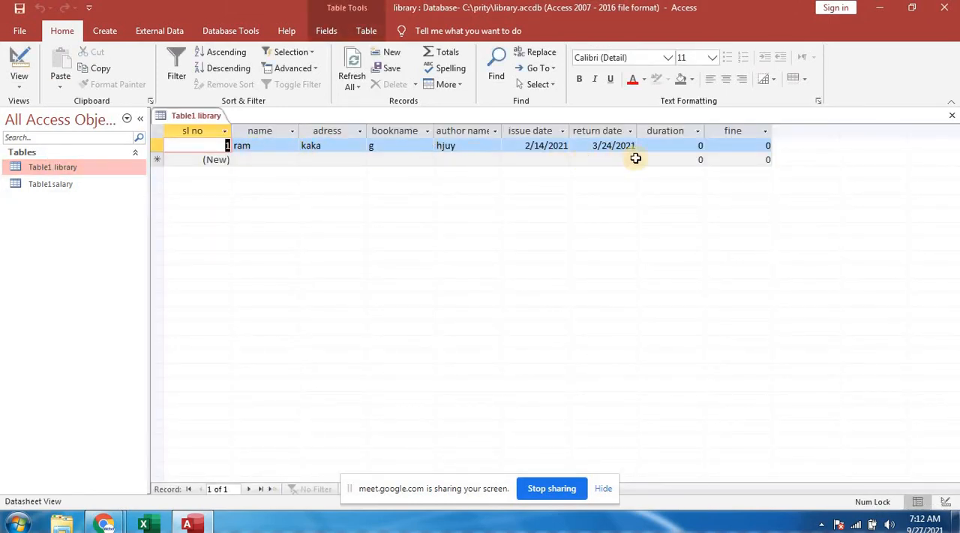
{"action": "left_click", "coordinate": [254, 158]}
{"action": "type", "text": "vim"}
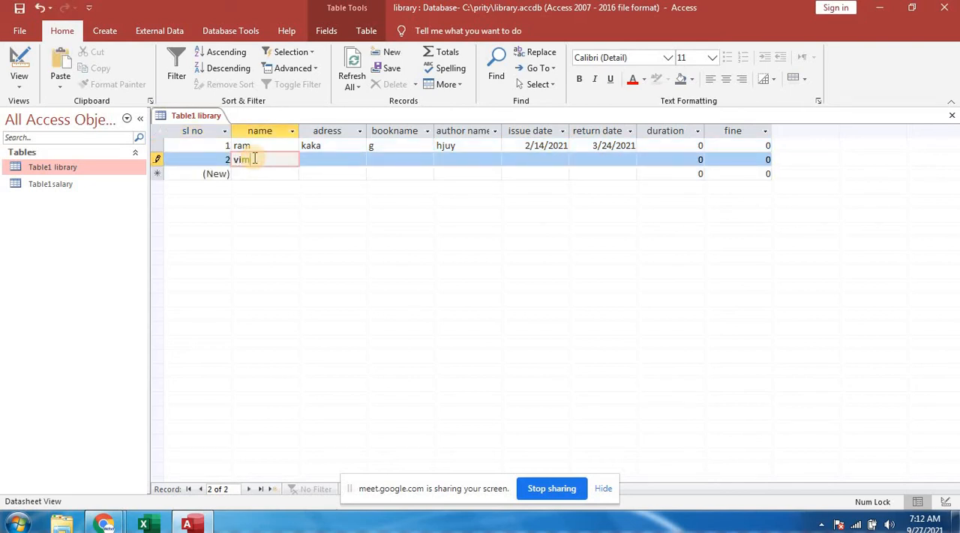
{"action": "key", "text": "Tab"}
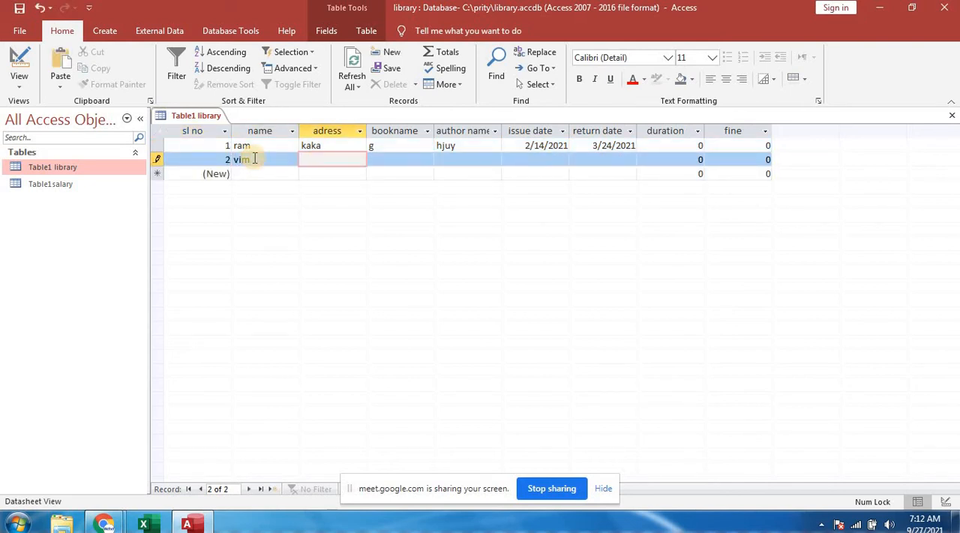
{"action": "type", "text": "contai"}
{"action": "key", "text": "Tab"}
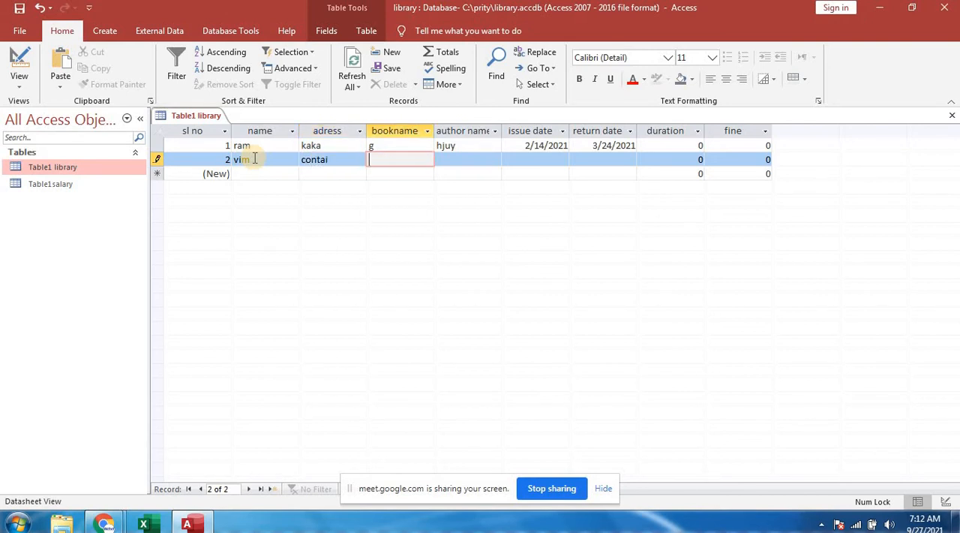
{"action": "type", "text": "eng"}
{"action": "key", "text": "Tab"}
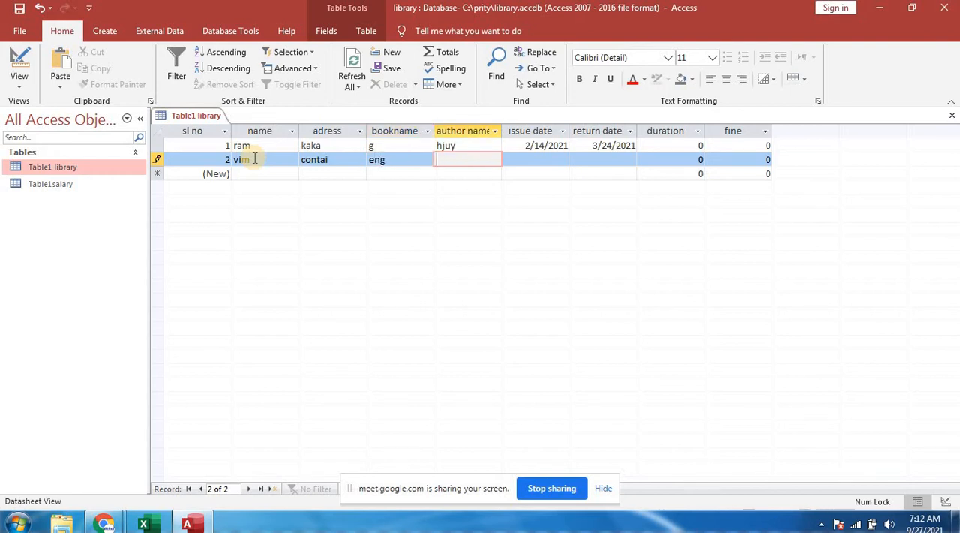
{"action": "type", "text": "raju"}
{"action": "key", "text": "Tab"}
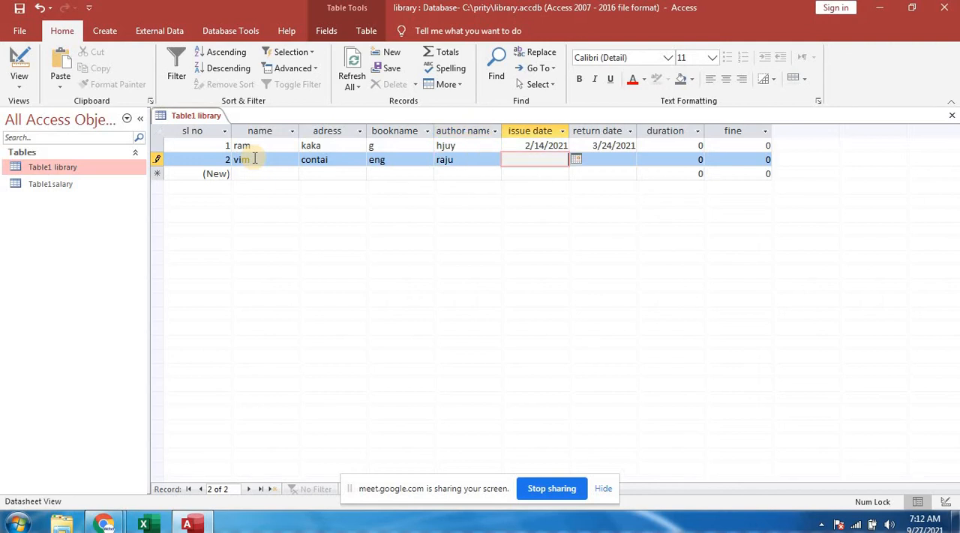
- Set the second record's issue date to 2021/02/14 and return date to 2021/05/24, and close the library table
{"action": "type", "text": "2021/02/14"}
{"action": "key", "text": "Tab"}
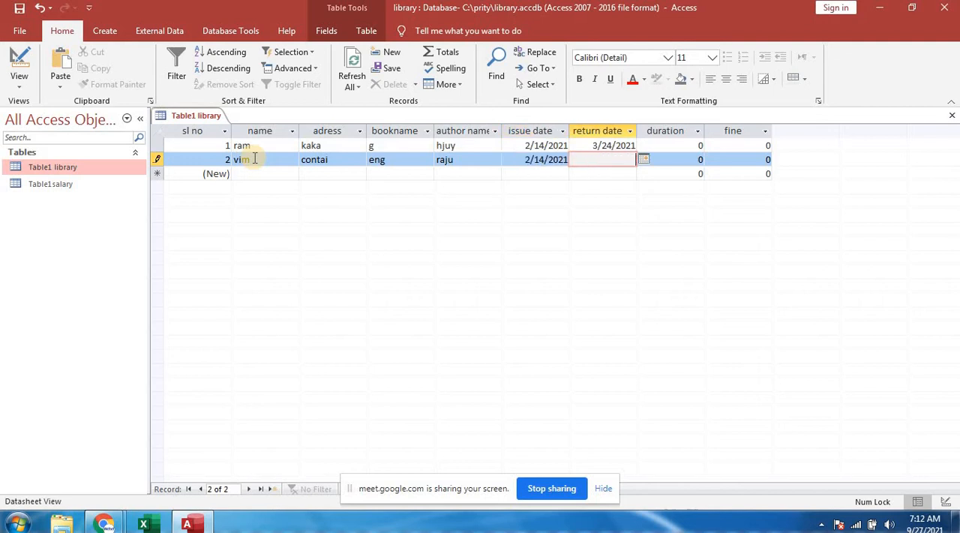
{"action": "type", "text": "2021/05/24"}
{"action": "key", "text": "Tab"}
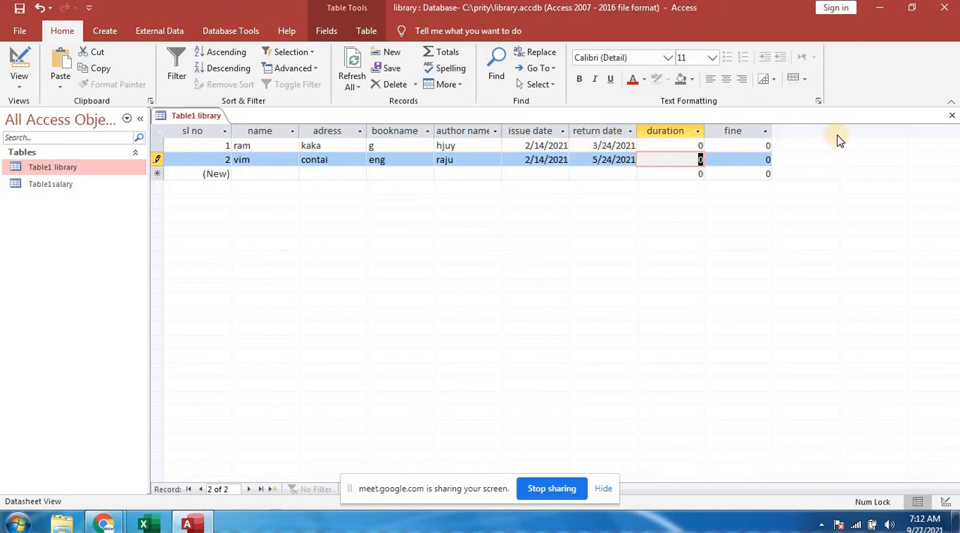
{"action": "left_click", "coordinate": [951, 117]}
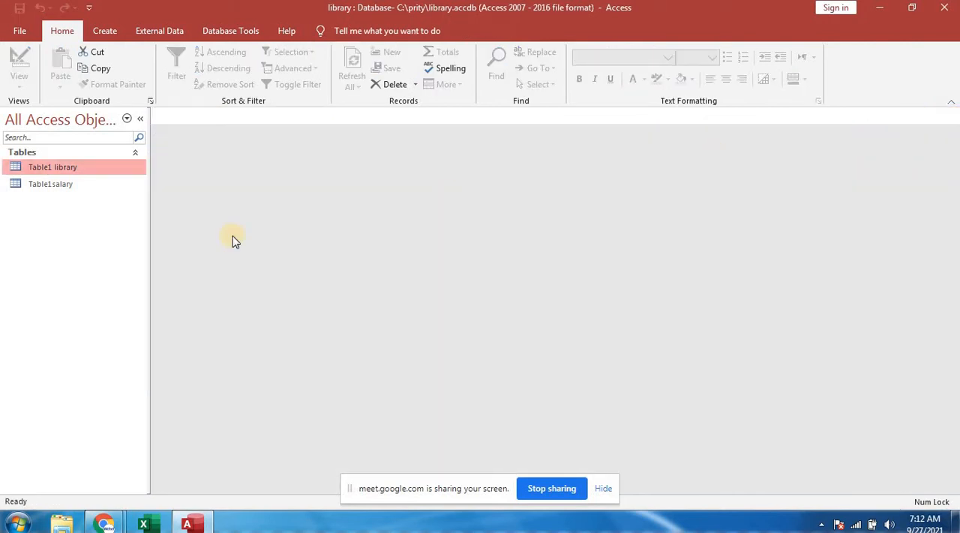
- Open Table1salary and enter the employee's name in a second record
{"action": "double_click", "coordinate": [64, 187]}
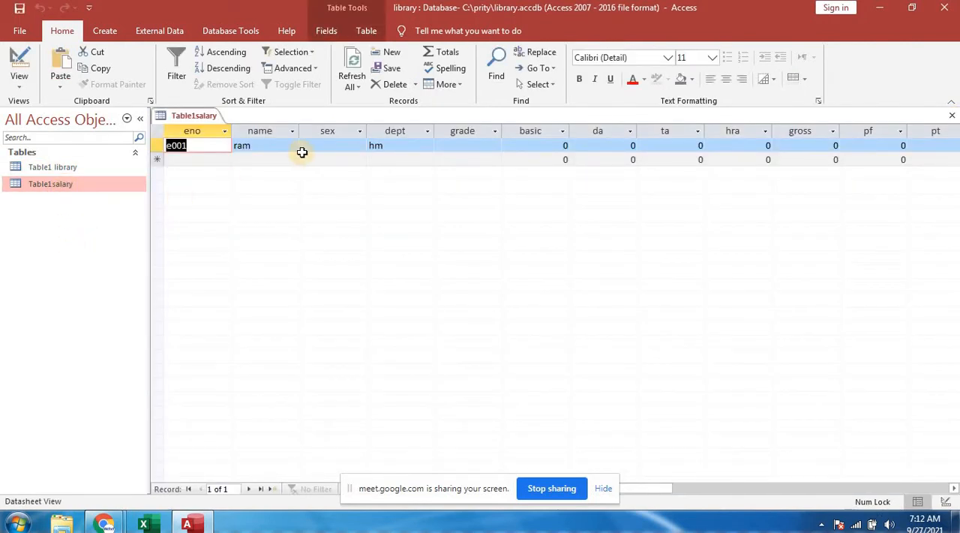
{"action": "left_click", "coordinate": [259, 161]}
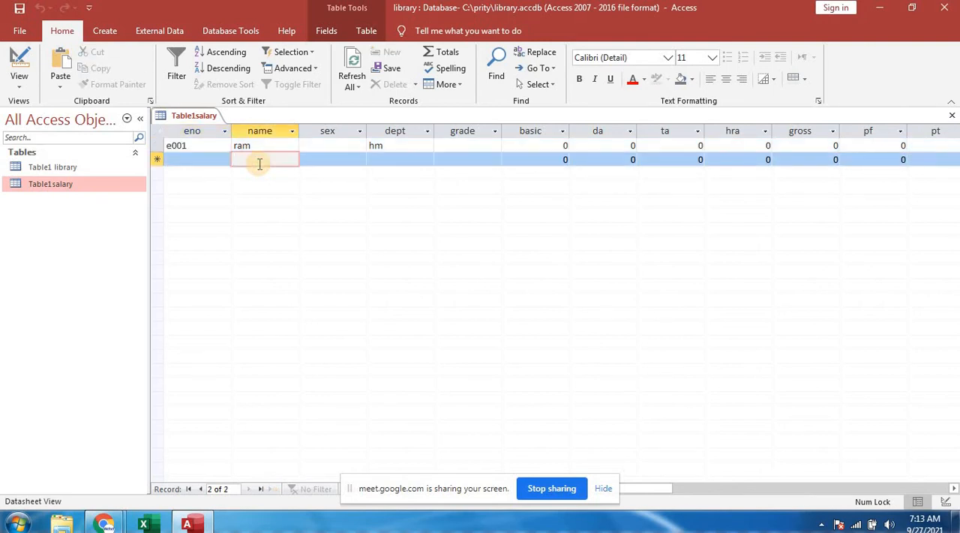
{"action": "type", "text": "vim"}
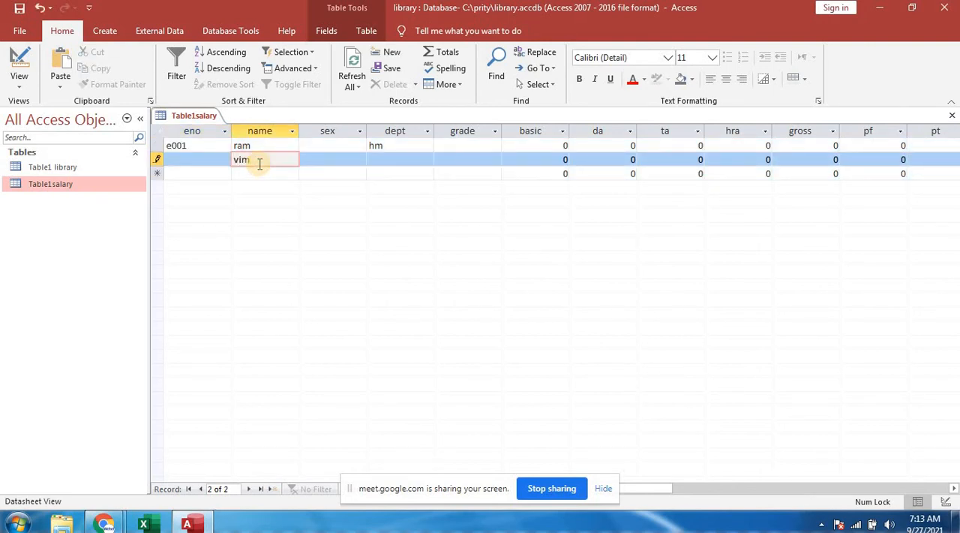
{"action": "key", "text": "Tab"}
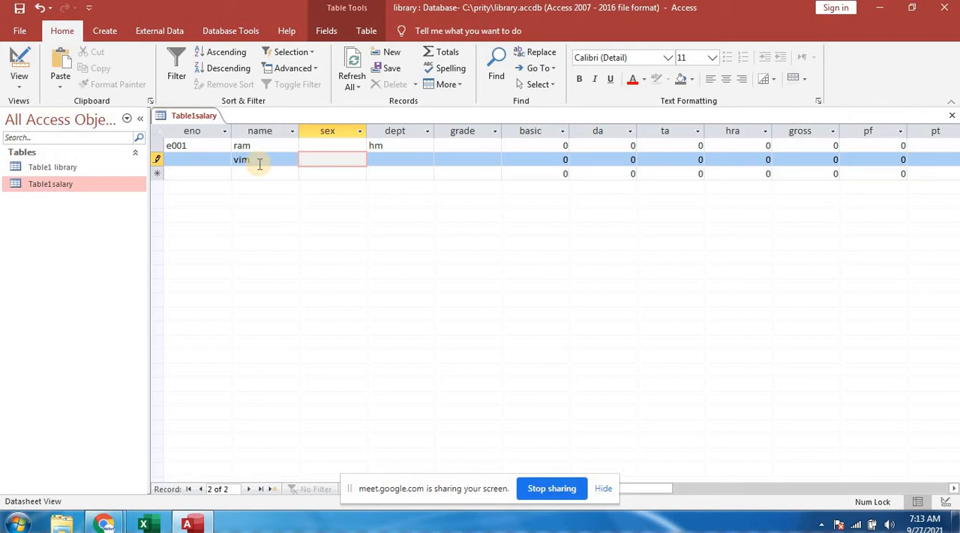
- Add the prefix "mr." to the names in both salary records
{"action": "left_click", "coordinate": [239, 147]}
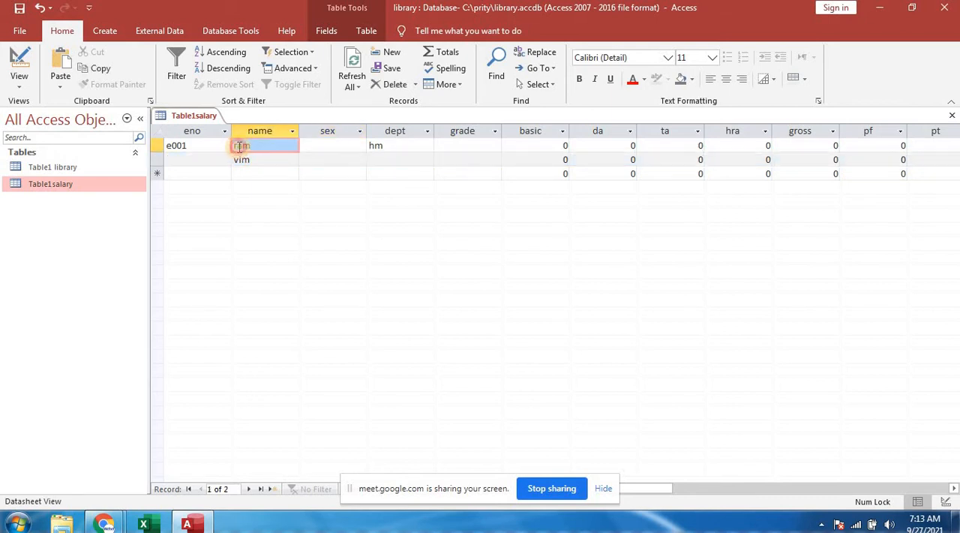
{"action": "left_click", "coordinate": [235, 144]}
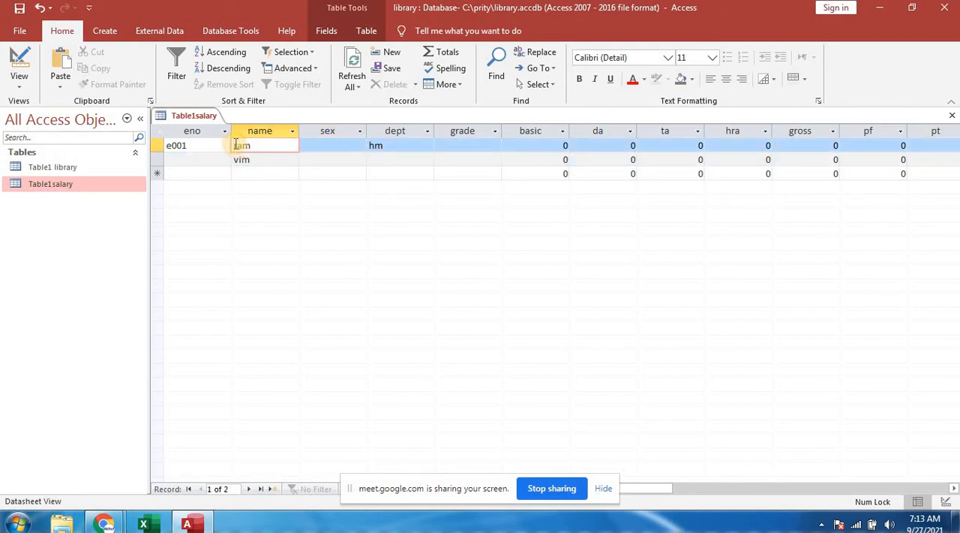
{"action": "type", "text": "mr."}
{"action": "left_click", "coordinate": [233, 159]}
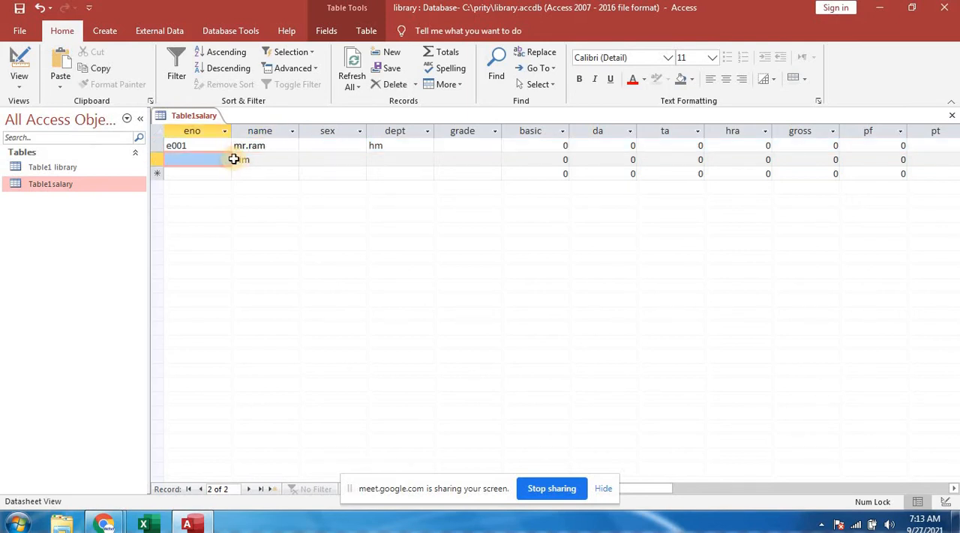
{"action": "left_click", "coordinate": [234, 159]}
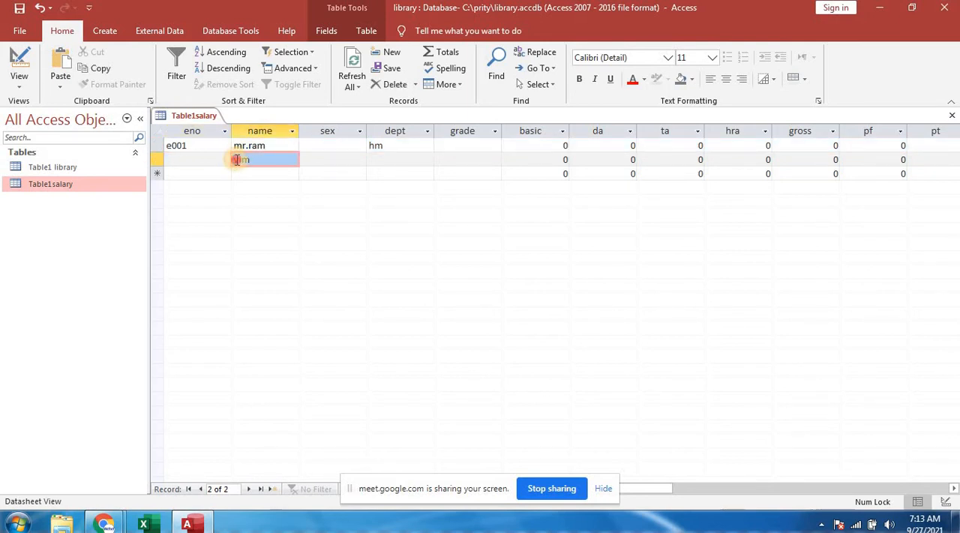
{"action": "left_click", "coordinate": [236, 160]}
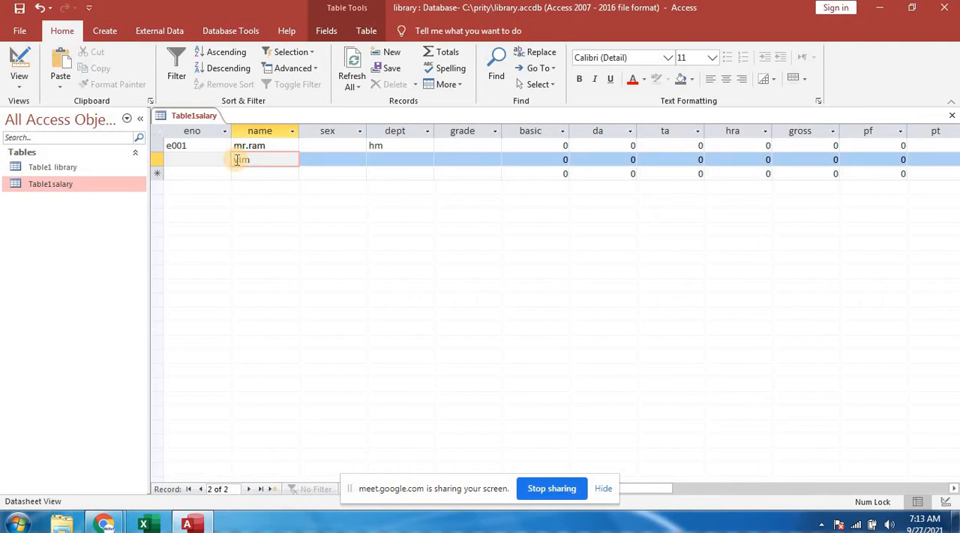
{"action": "type", "text": "mr."}
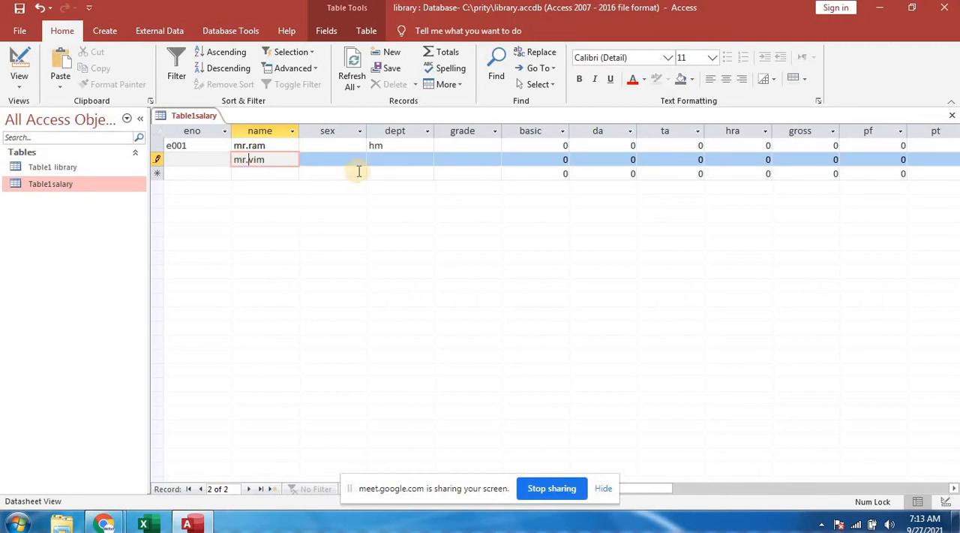
- Set the second salary record's dept to ahm and fill in its eno with the next sequential employee number
{"action": "left_click", "coordinate": [387, 159]}
{"action": "type", "text": "a"}
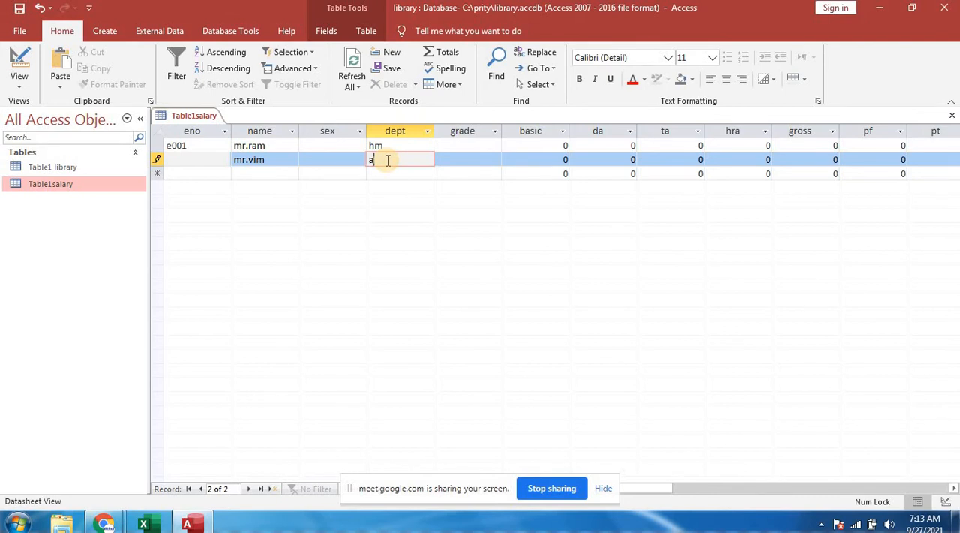
{"action": "type", "text": "hm"}
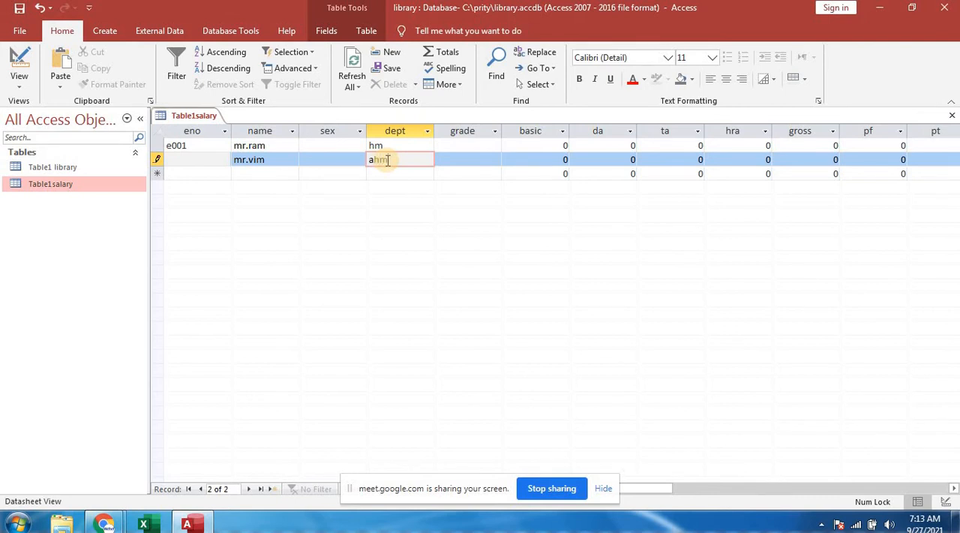
{"action": "left_click", "coordinate": [252, 174]}
{"action": "left_click", "coordinate": [214, 160]}
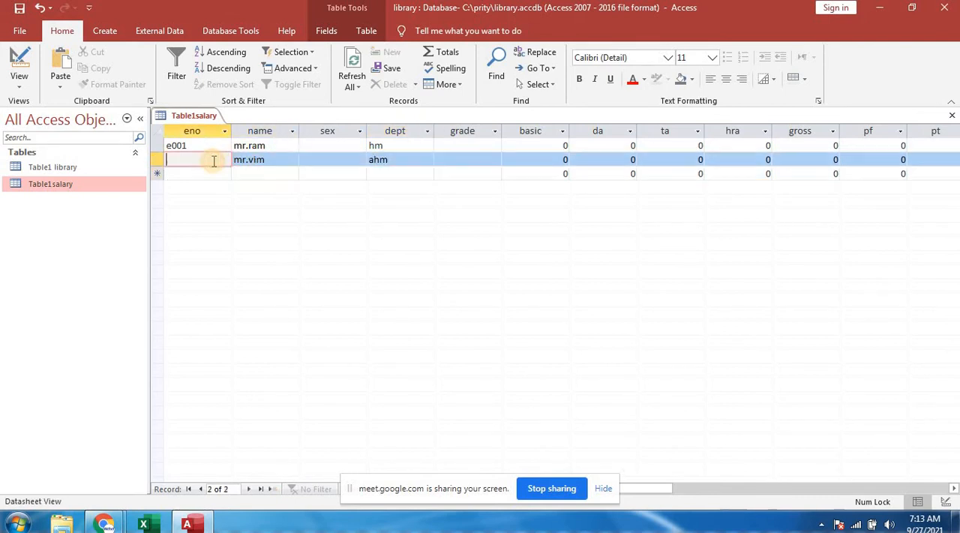
{"action": "type", "text": "e200"}
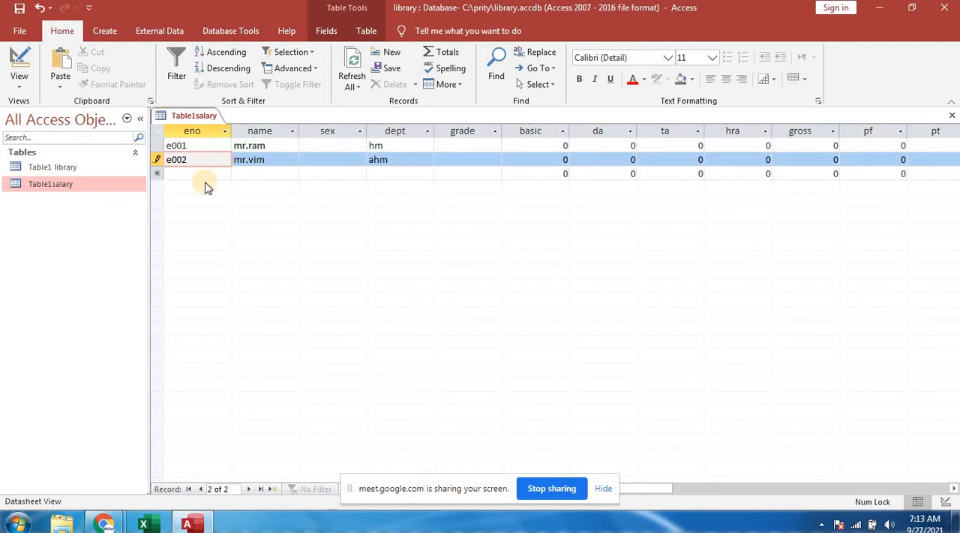
{"action": "left_click", "coordinate": [203, 173]}
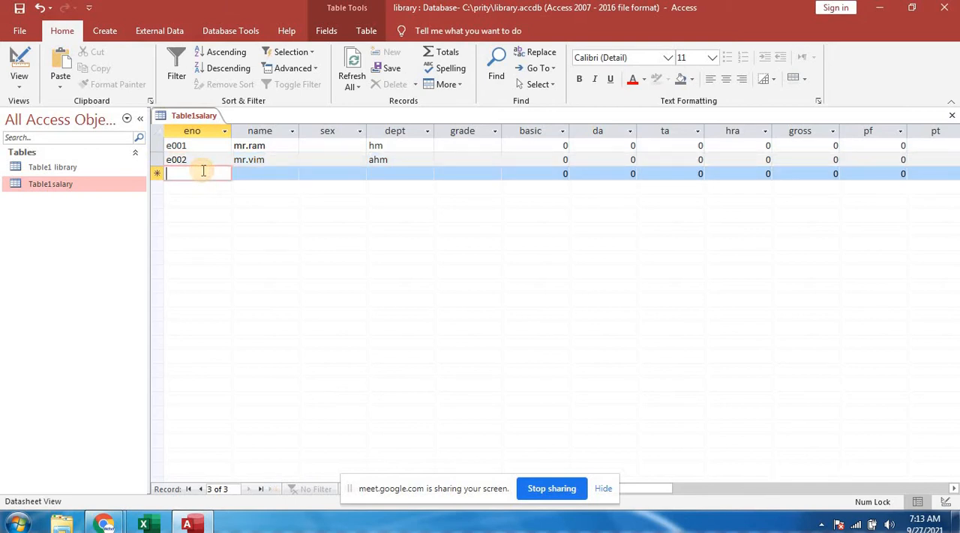
- Add a third salary record with the next sequential employee number, the employee's name with title "mrs.", and dept at
{"action": "type", "text": "e003"}
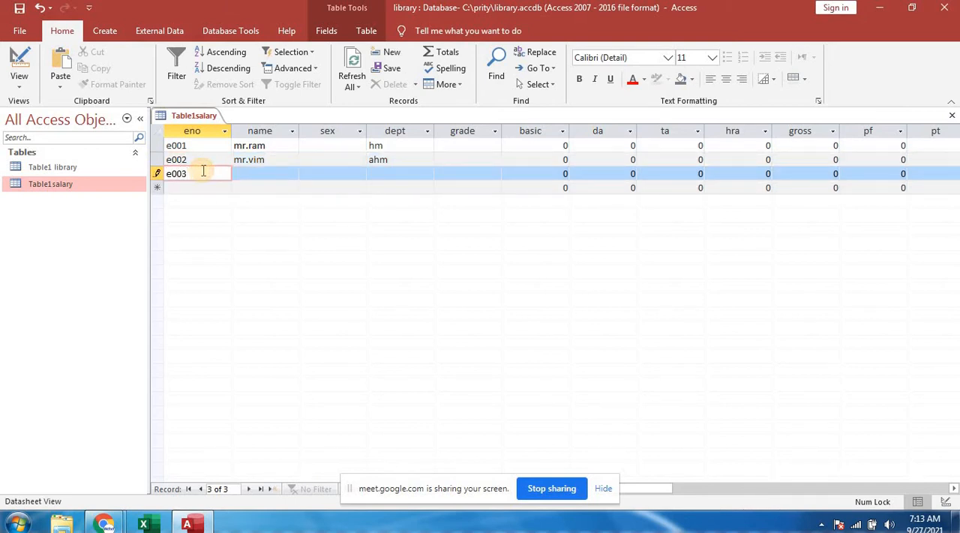
{"action": "key", "text": "Tab"}
{"action": "type", "text": "m"}
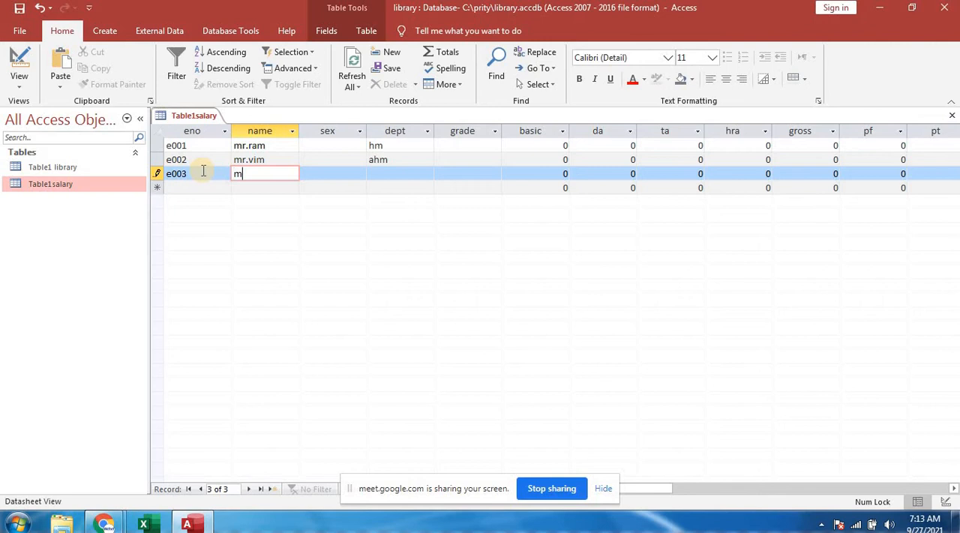
{"action": "type", "text": "rs. Das"}
{"action": "key", "text": "Tab"}
{"action": "key", "text": "Tab"}
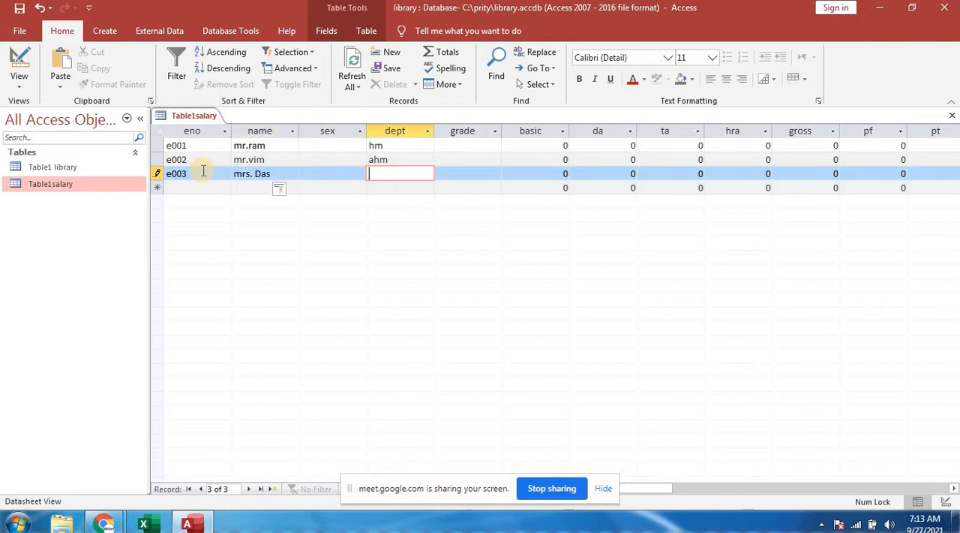
{"action": "type", "text": "at"}
{"action": "key", "text": "Tab"}
{"action": "key", "text": "Tab"}
{"action": "key", "text": "Tab"}
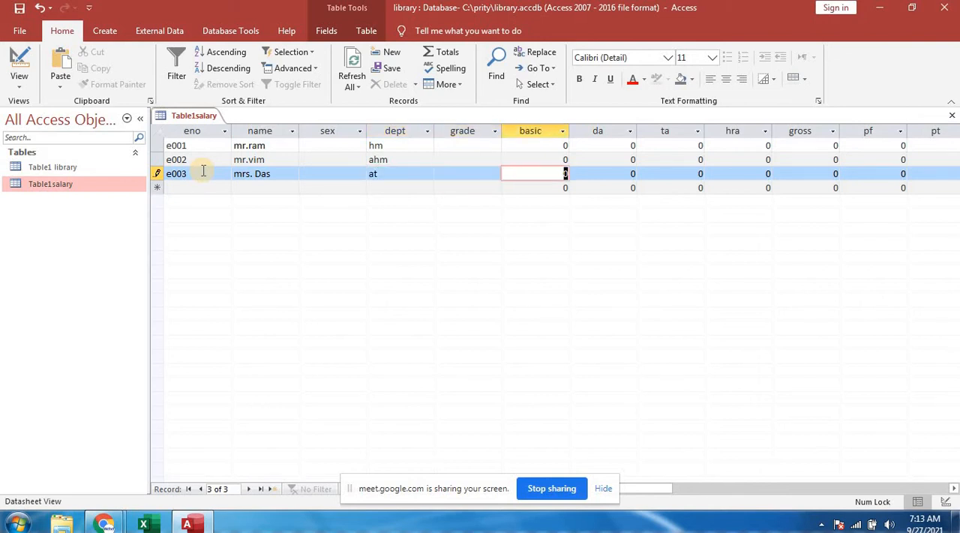
- Add a fourth salary record with the next sequential employee number, the employee's name with title "ms.", and dept clerk
{"action": "left_click", "coordinate": [180, 189]}
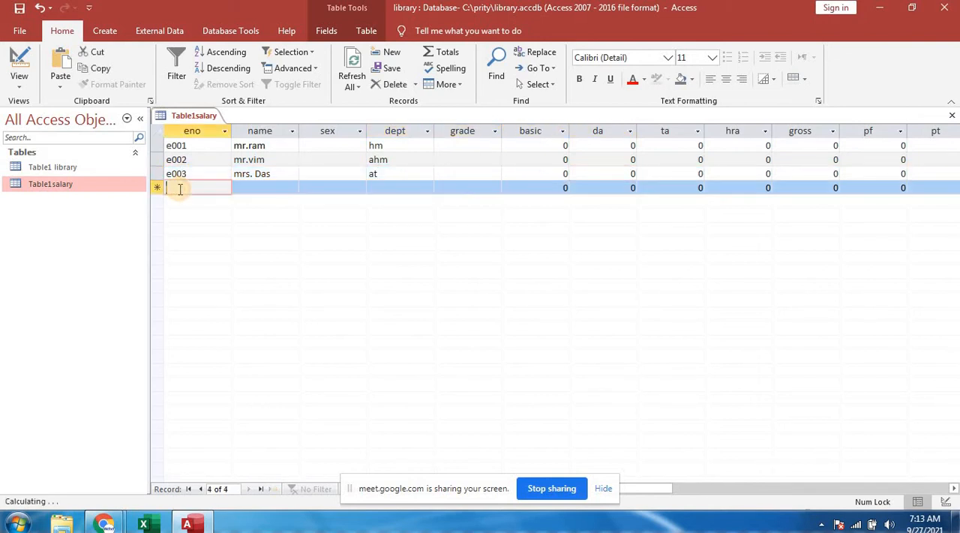
{"action": "type", "text": "e0"}
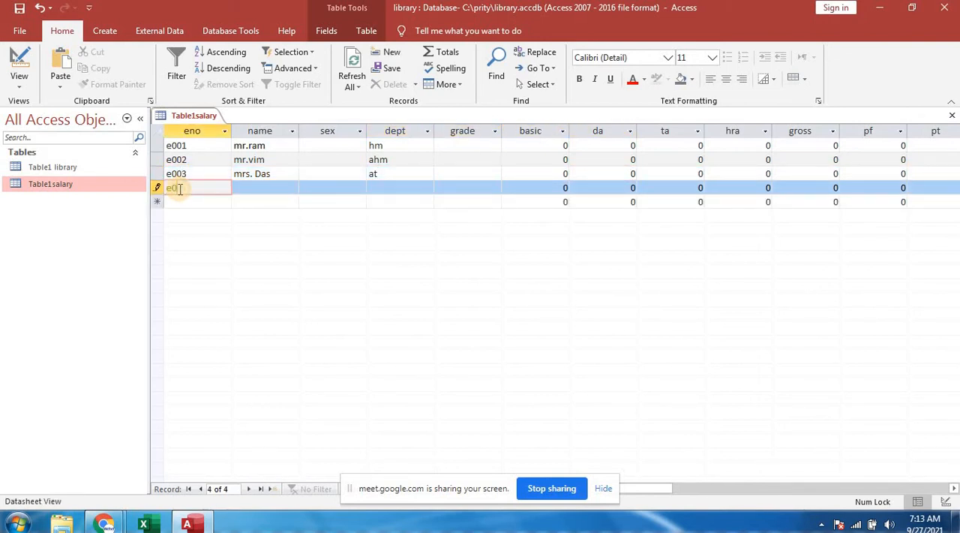
{"action": "type", "text": "04"}
{"action": "key", "text": "Tab"}
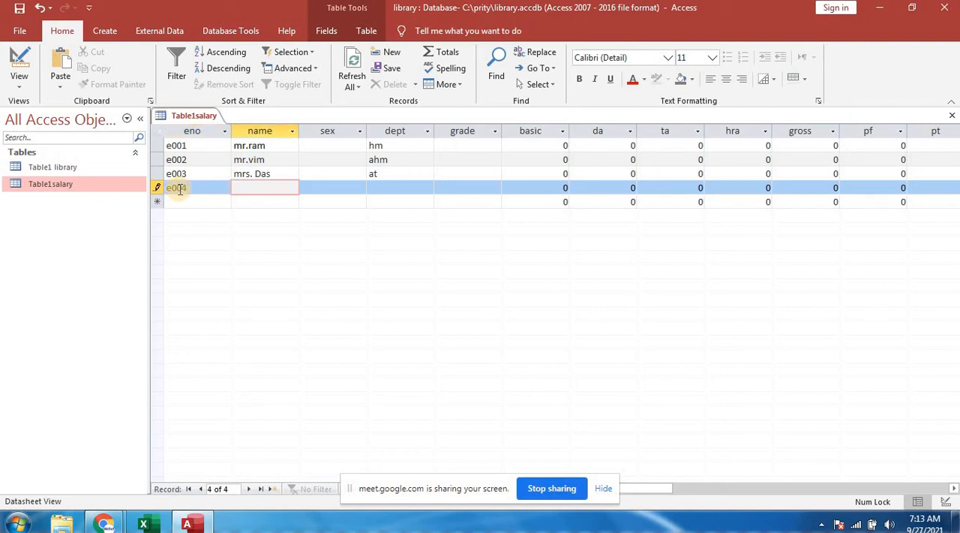
{"action": "type", "text": "ms. hazra"}
{"action": "key", "text": "Tab"}
{"action": "key", "text": "Tab"}
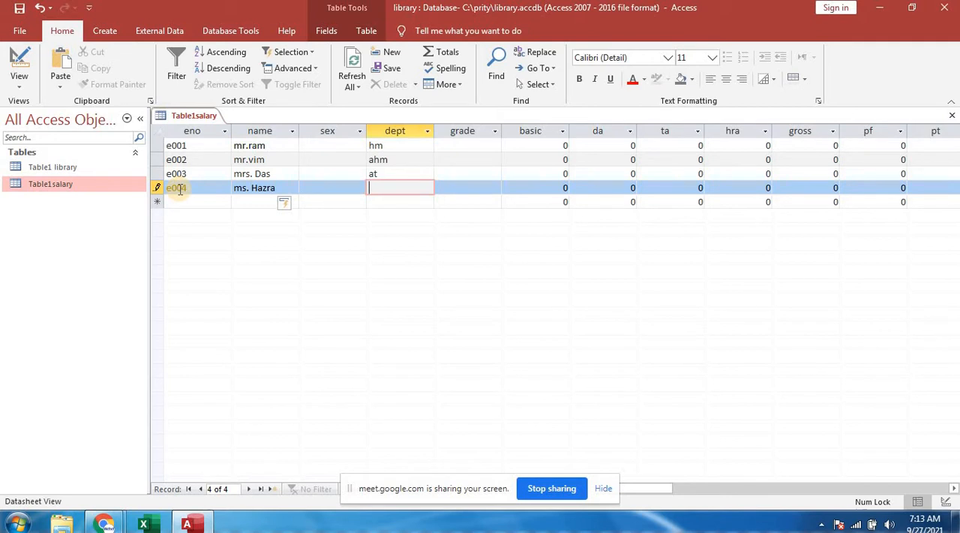
{"action": "type", "text": "clerk"}
{"action": "key", "text": "Tab"}
{"action": "key", "text": "Tab"}
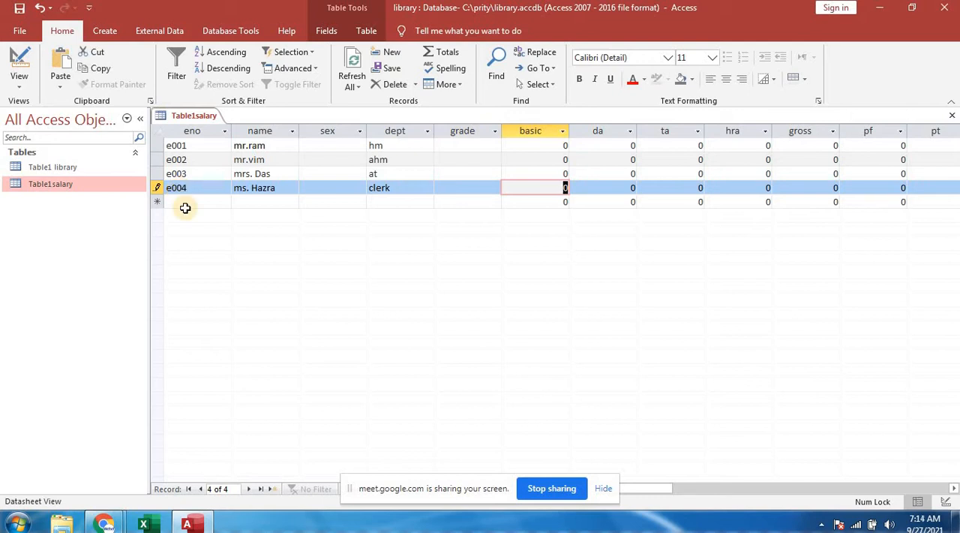
- Start a fifth salary record with the next sequential employee number and "miss" as the name
{"action": "left_click", "coordinate": [186, 203]}
{"action": "type", "text": "e"}
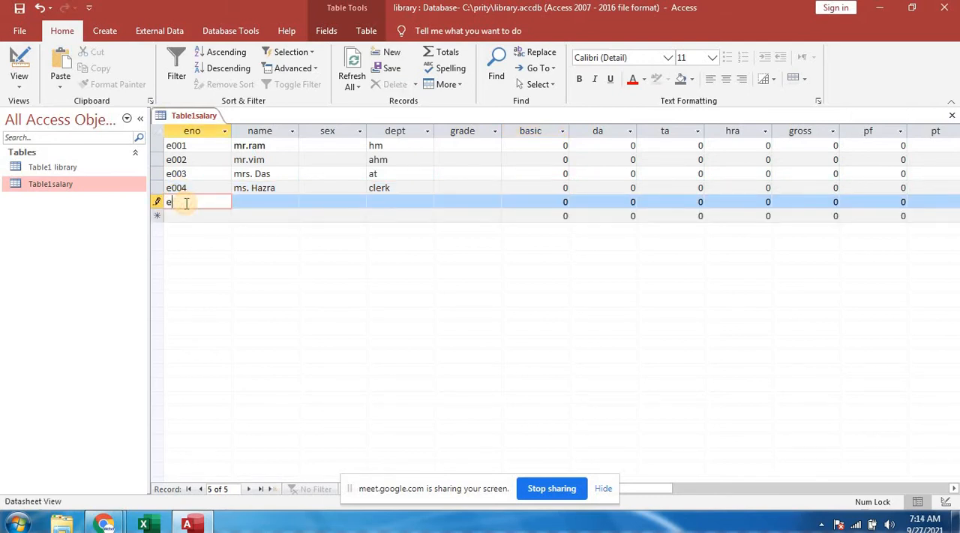
{"action": "type", "text": "005"}
{"action": "key", "text": "Tab"}
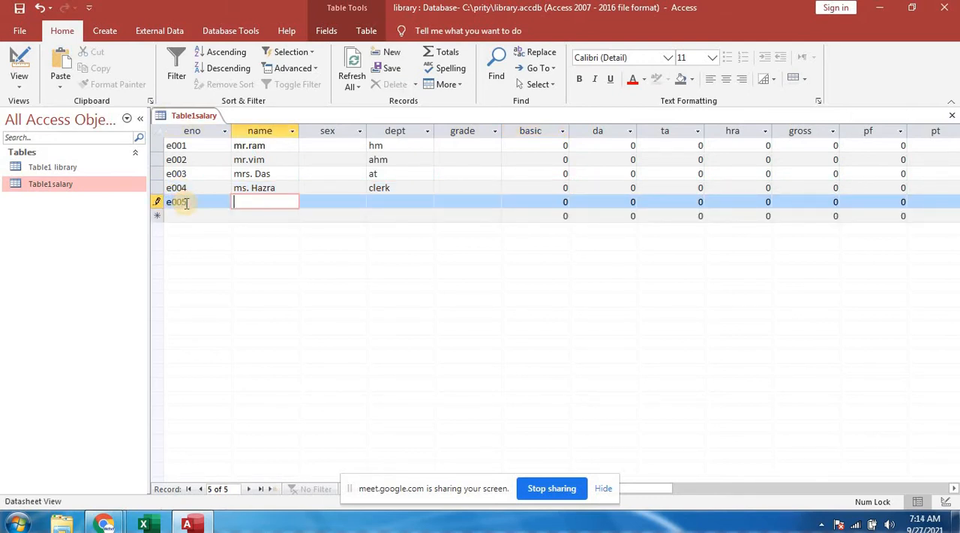
{"action": "type", "text": "miss"}
{"action": "key", "text": "Tab"}
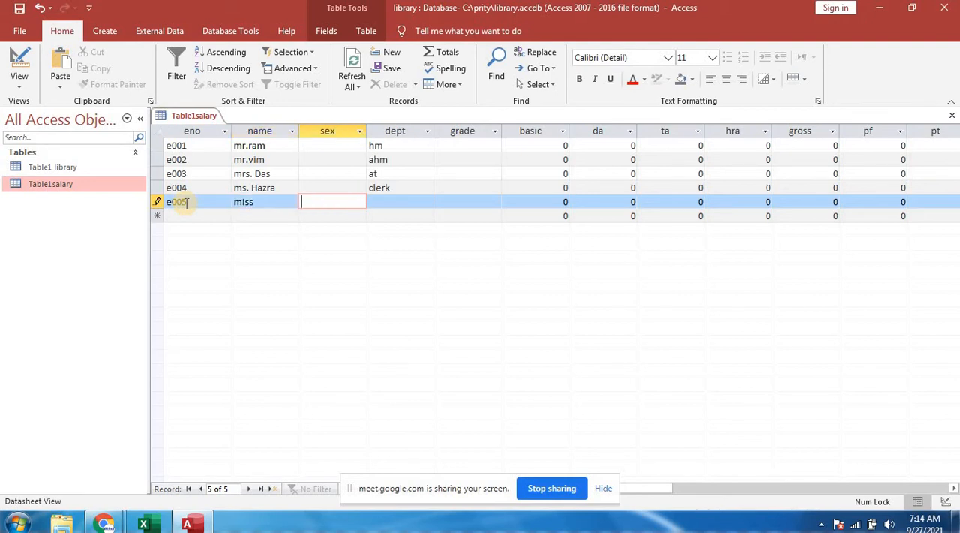
- Replace the fifth record's name with "miss" followed by the employee's surname, and set its dept to peon
{"action": "double_click", "coordinate": [264, 203]}
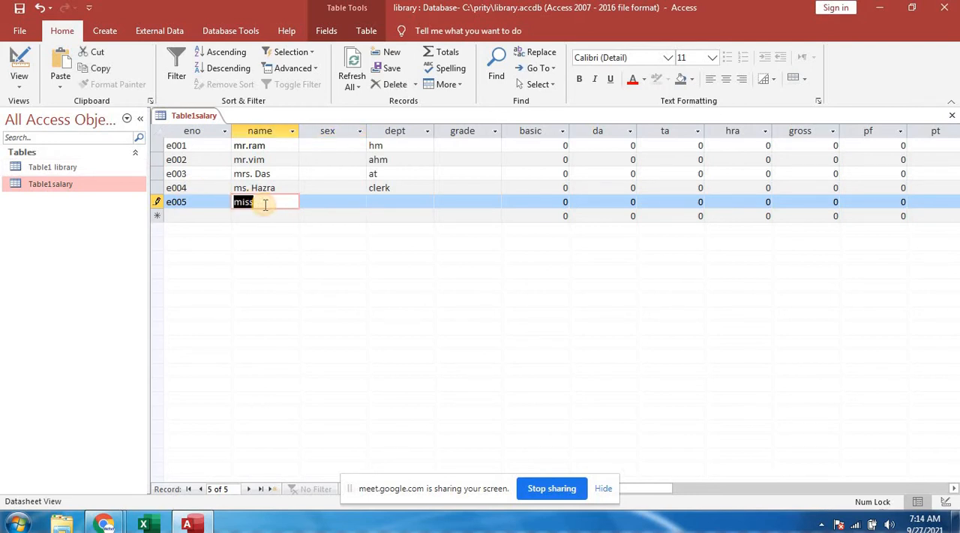
{"action": "key", "text": "BackSpace"}
{"action": "type", "text": "miss"}
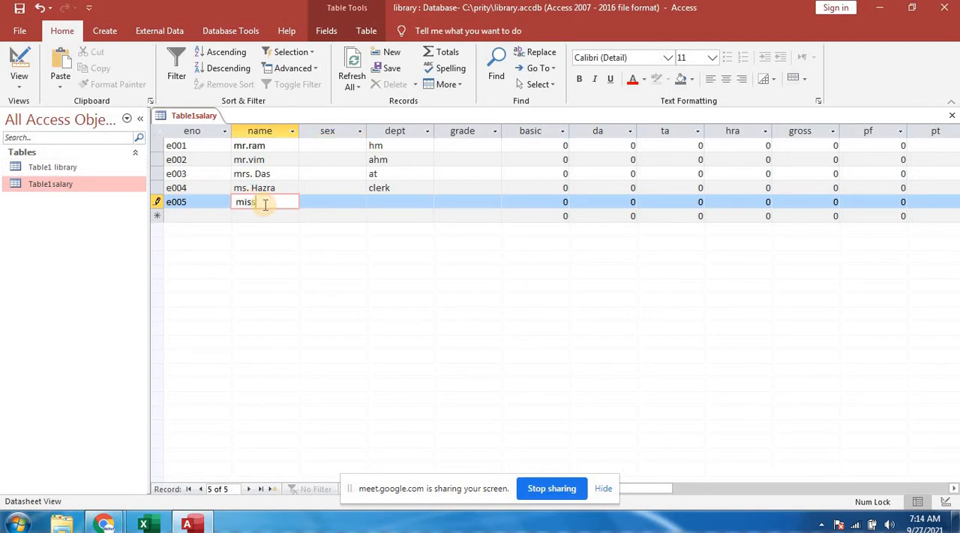
{"action": "type", "text": " jana"}
{"action": "key", "text": "Tab"}
{"action": "key", "text": "Tab"}
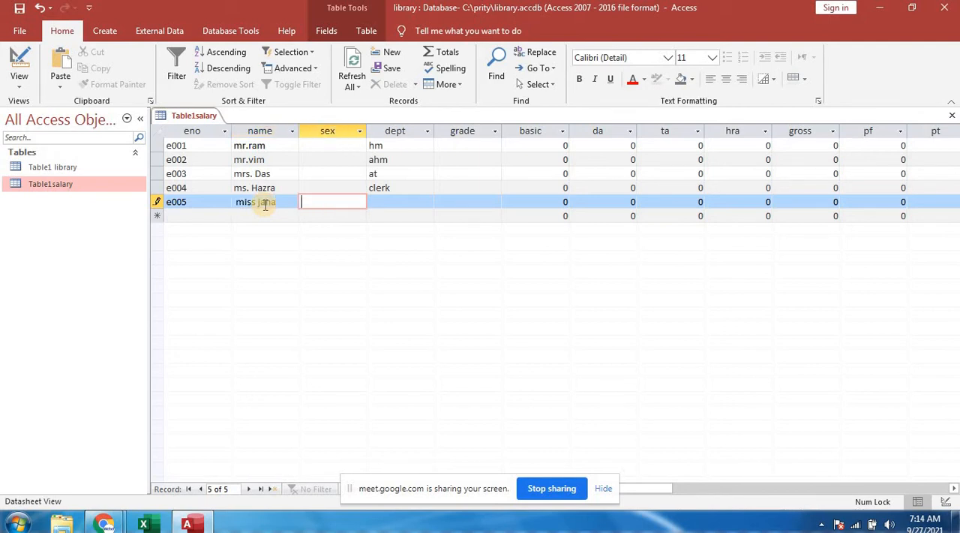
{"action": "type", "text": "eon"}
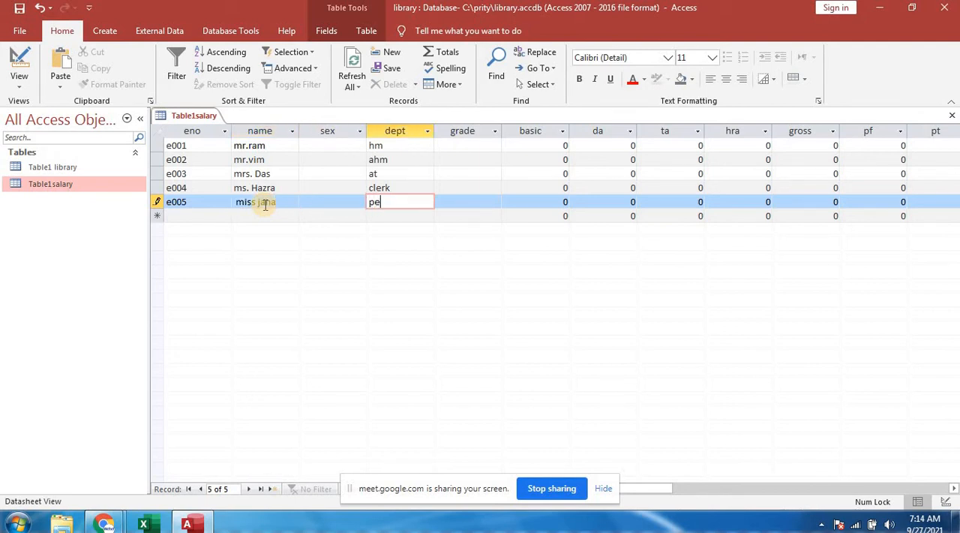
- Close Table1salary and choose to keep the current Windows color scheme without showing the message again
{"action": "left_click", "coordinate": [488, 205]}
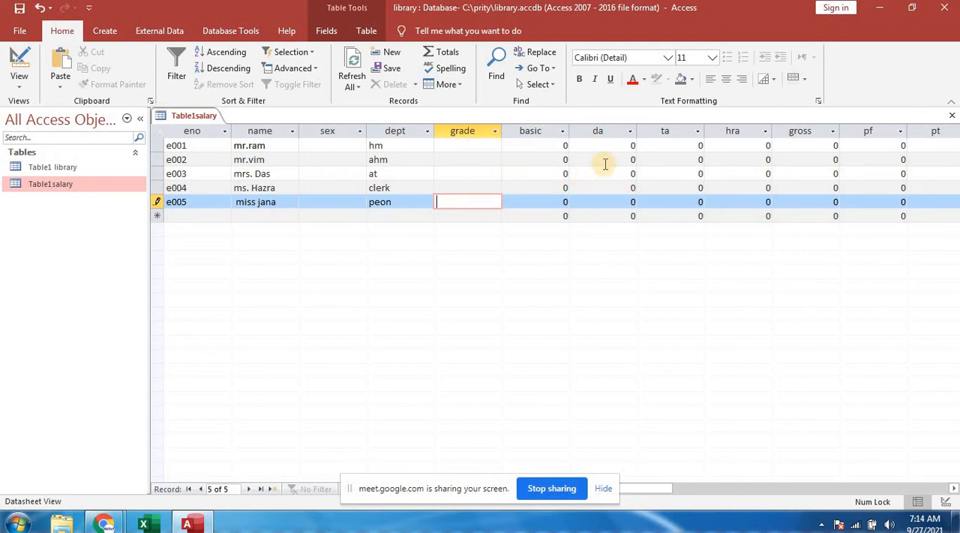
{"action": "left_click", "coordinate": [951, 116]}
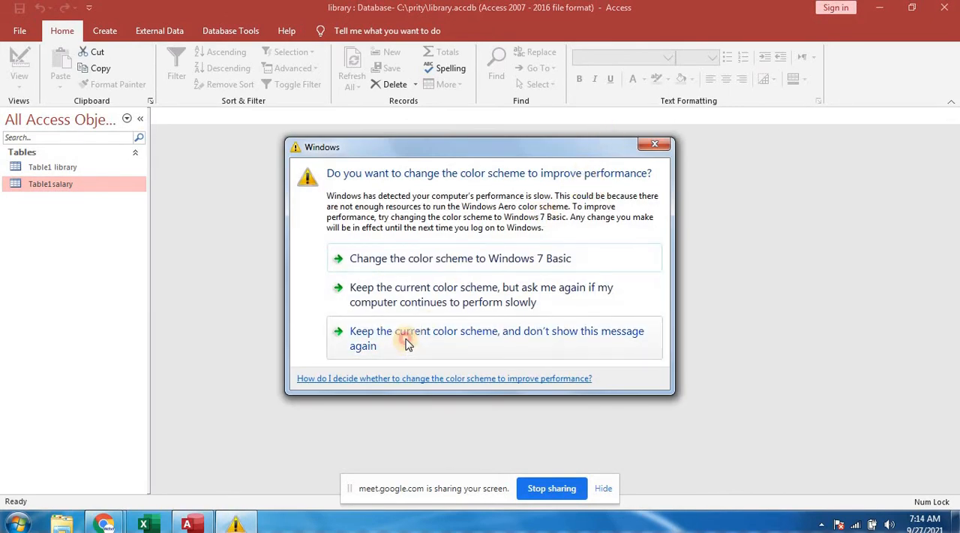
{"action": "left_click", "coordinate": [468, 337]}
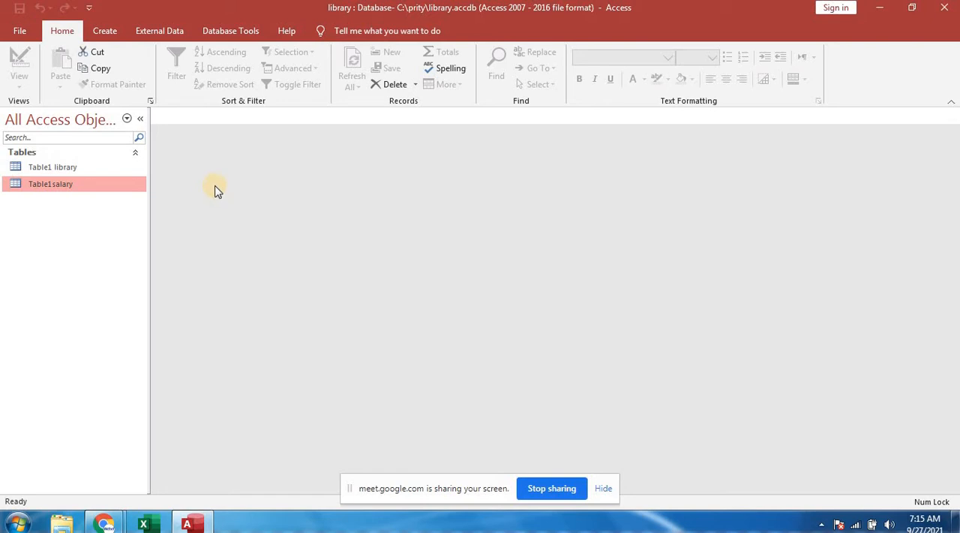
{"action": "left_click", "coordinate": [107, 33]}
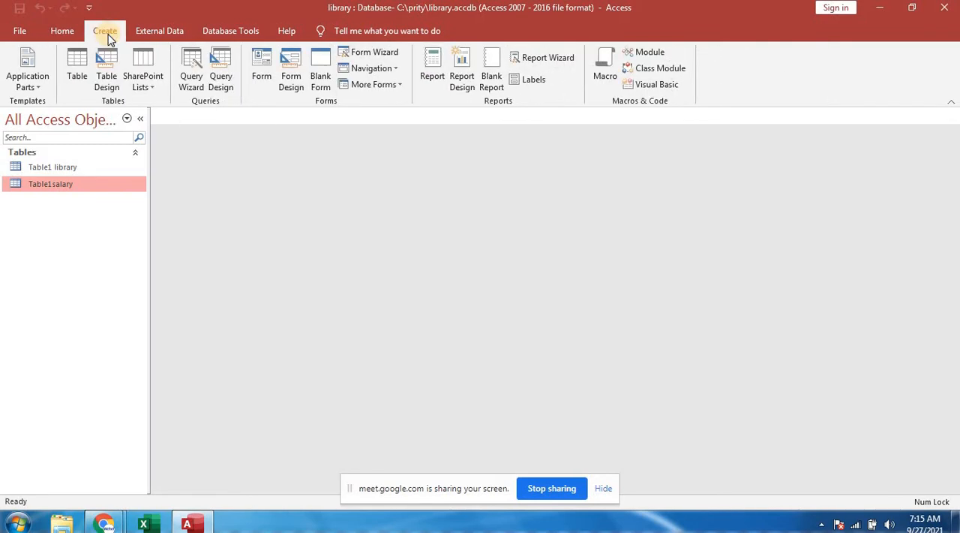
{"action": "left_click", "coordinate": [109, 95]}
{"action": "left_click", "coordinate": [105, 71]}
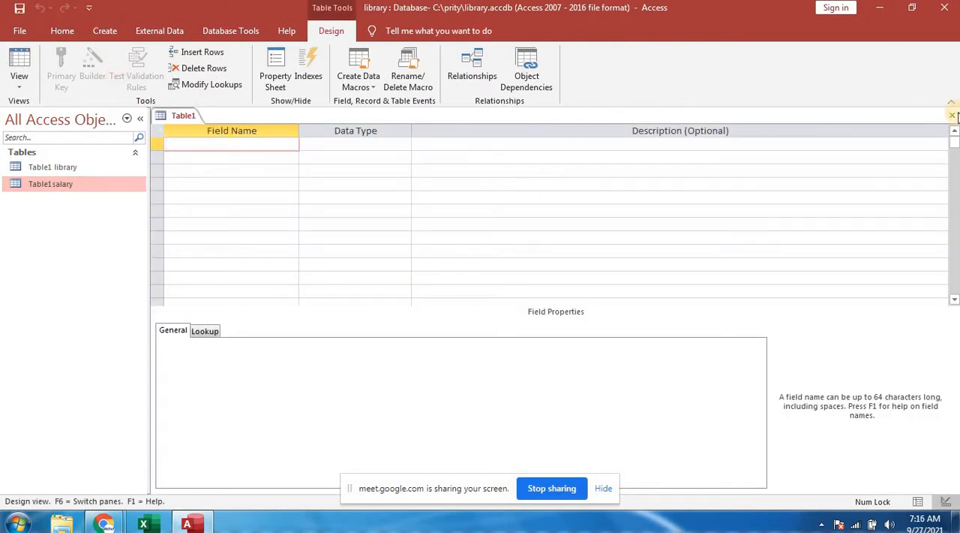
{"action": "left_click", "coordinate": [951, 116]}
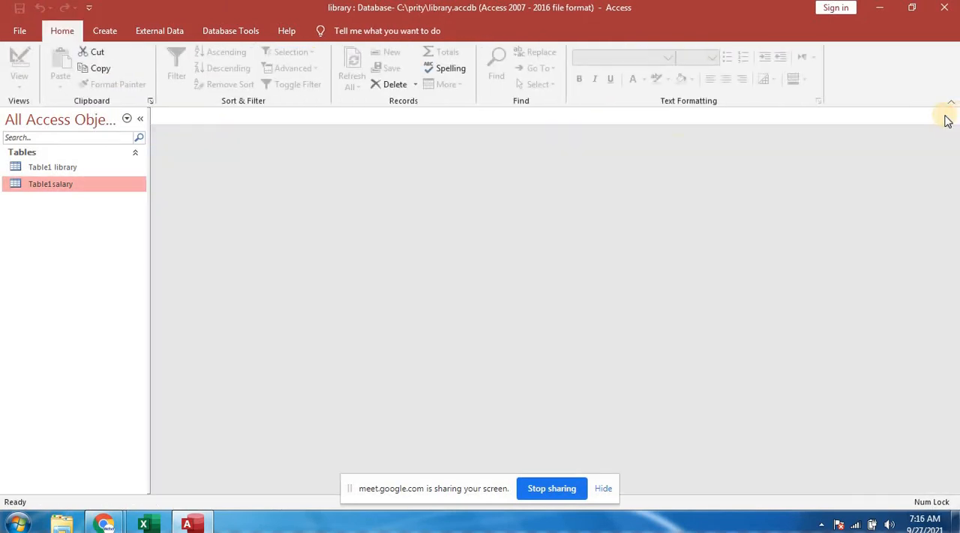
{"action": "left_click", "coordinate": [112, 34]}
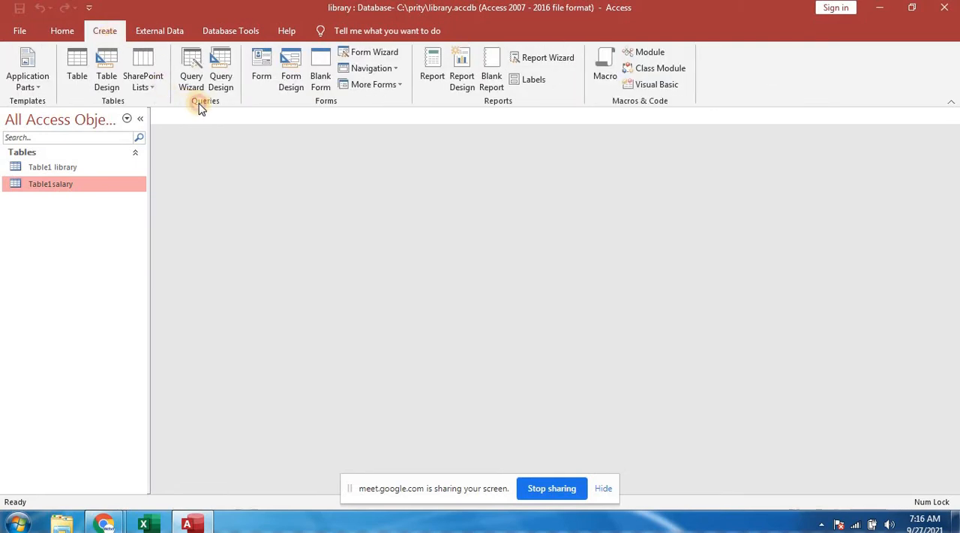
{"action": "left_click", "coordinate": [222, 71]}
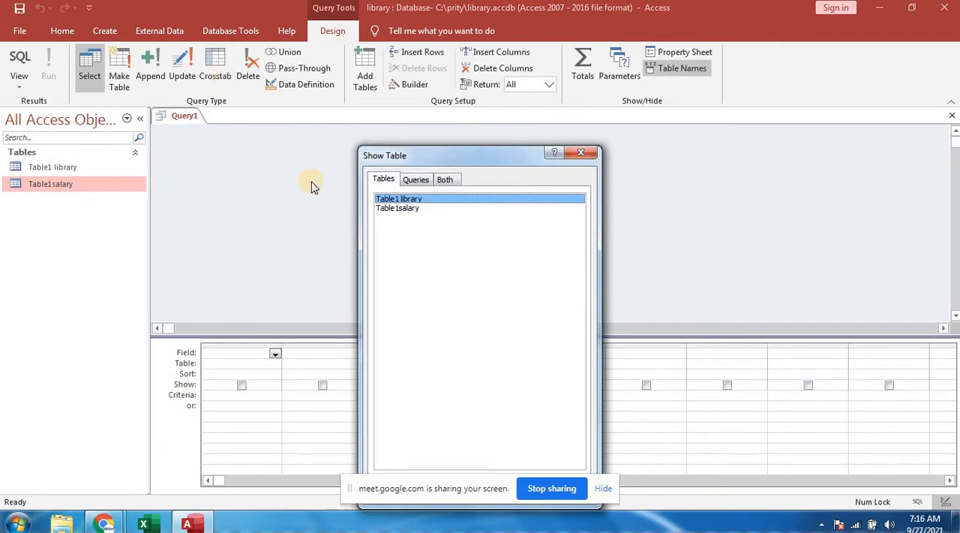
{"action": "left_click", "coordinate": [404, 200]}
{"action": "left_click_drag", "start_coordinate": [530, 157], "coordinate": [531, 96]}
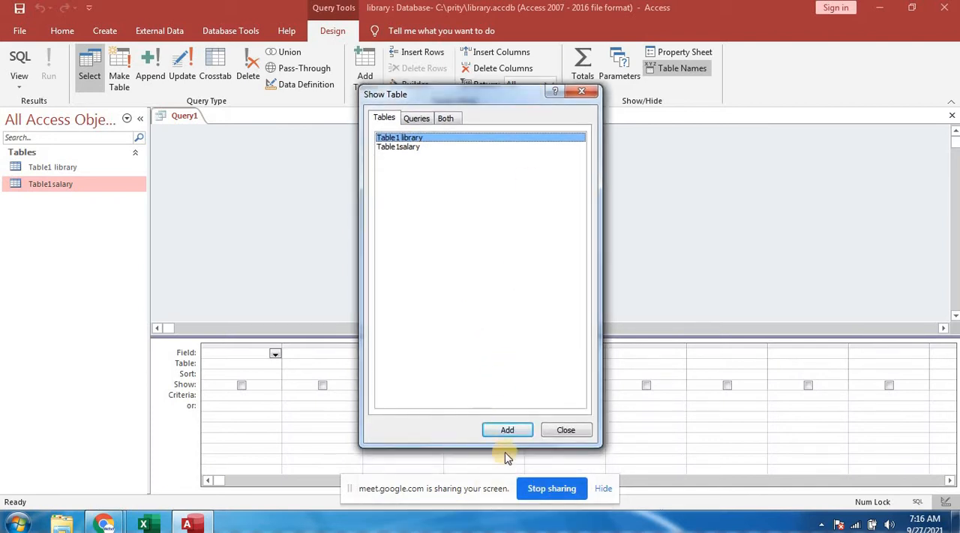
{"action": "left_click", "coordinate": [508, 430]}
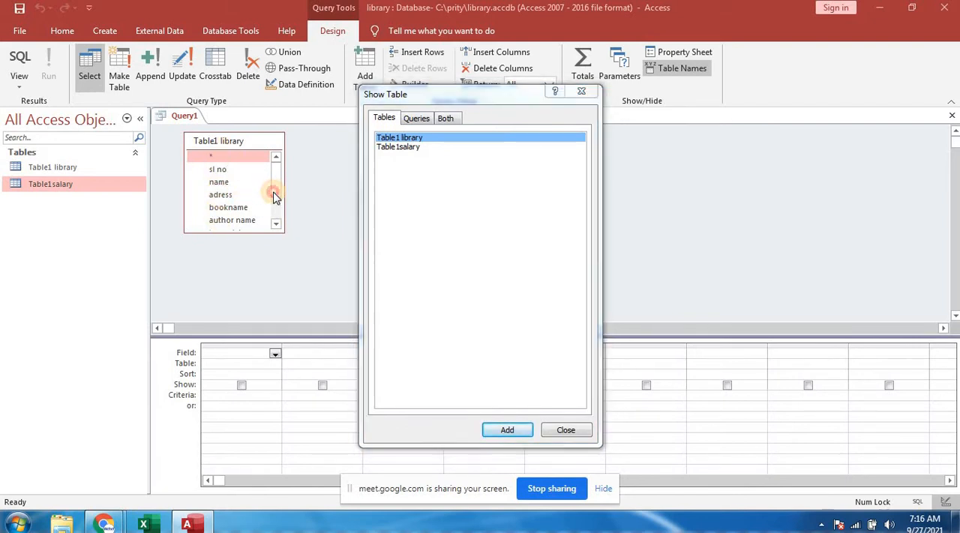
{"action": "left_click", "coordinate": [566, 429]}
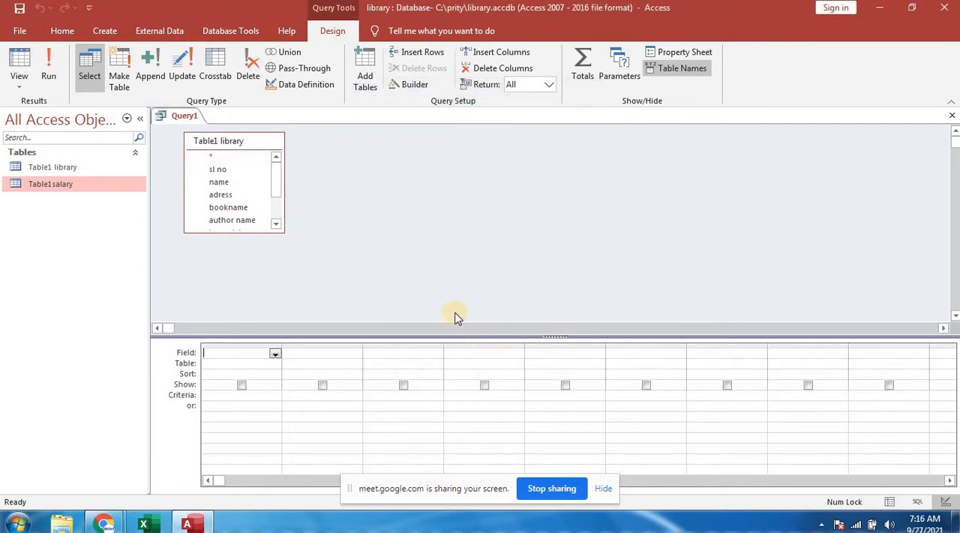
{"action": "left_click", "coordinate": [953, 115]}
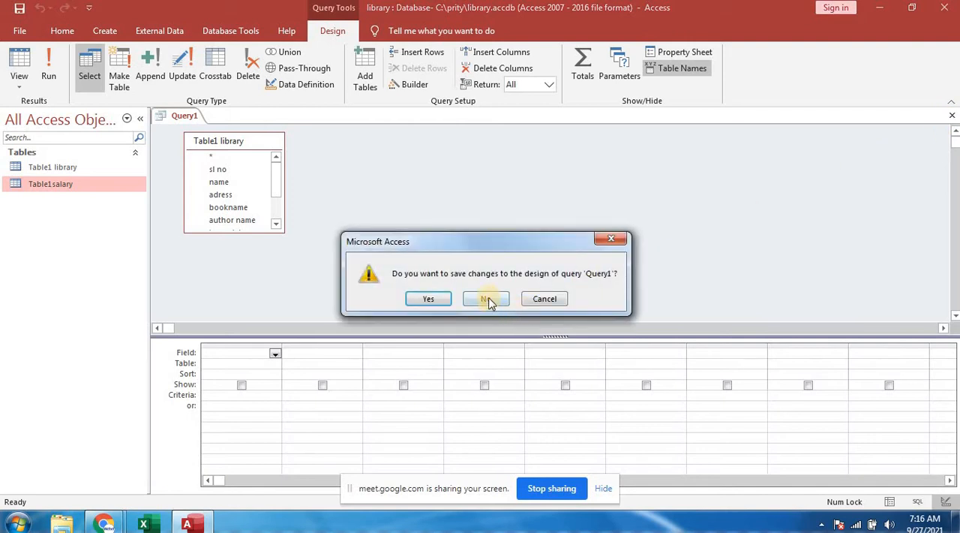
{"action": "left_click", "coordinate": [487, 299]}
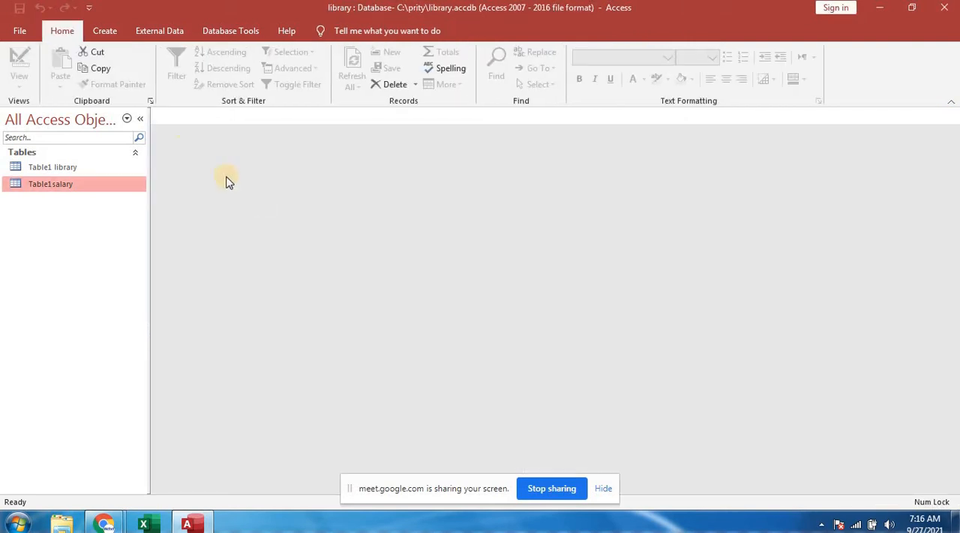
- Create a query in Design view with two instances of Table1 library as its sources
{"action": "left_click", "coordinate": [105, 32]}
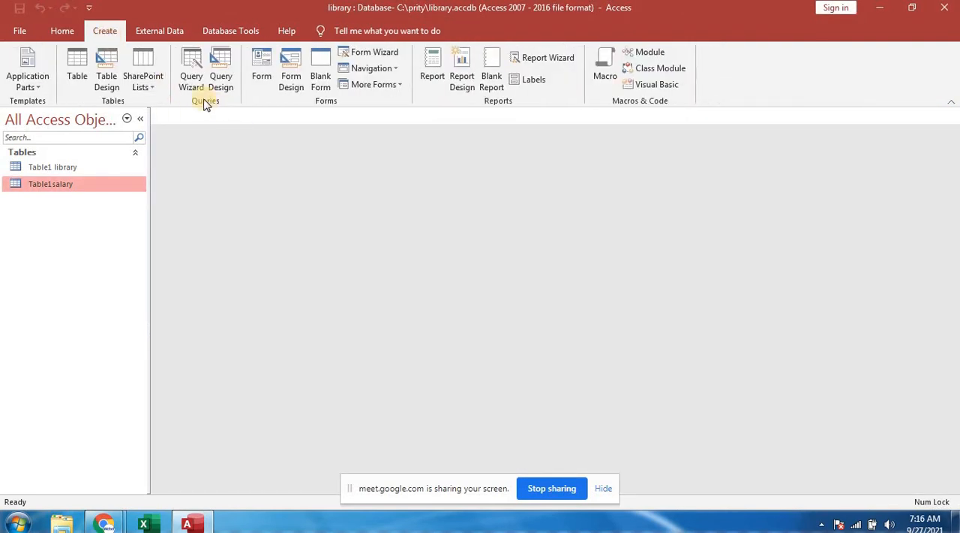
{"action": "left_click", "coordinate": [222, 87]}
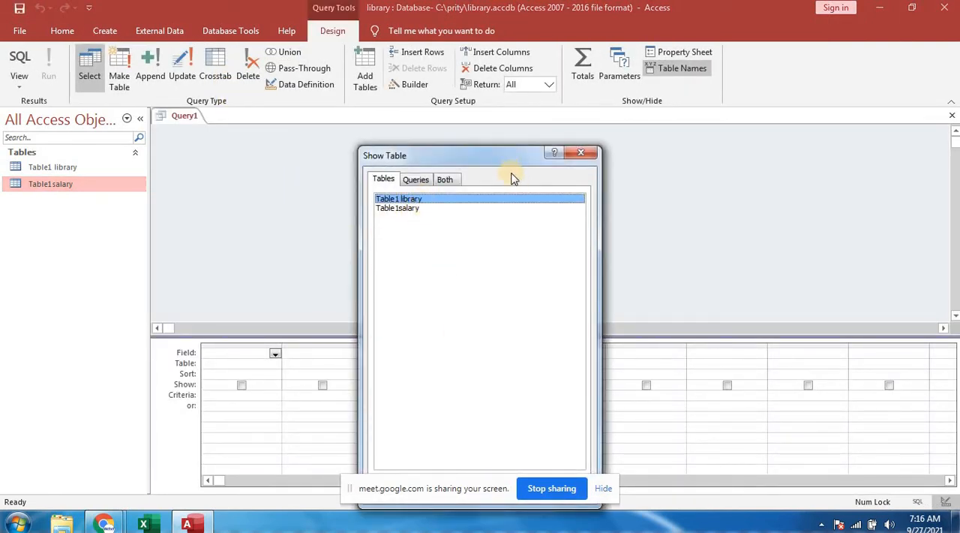
{"action": "left_click_drag", "start_coordinate": [504, 164], "coordinate": [507, 111]}
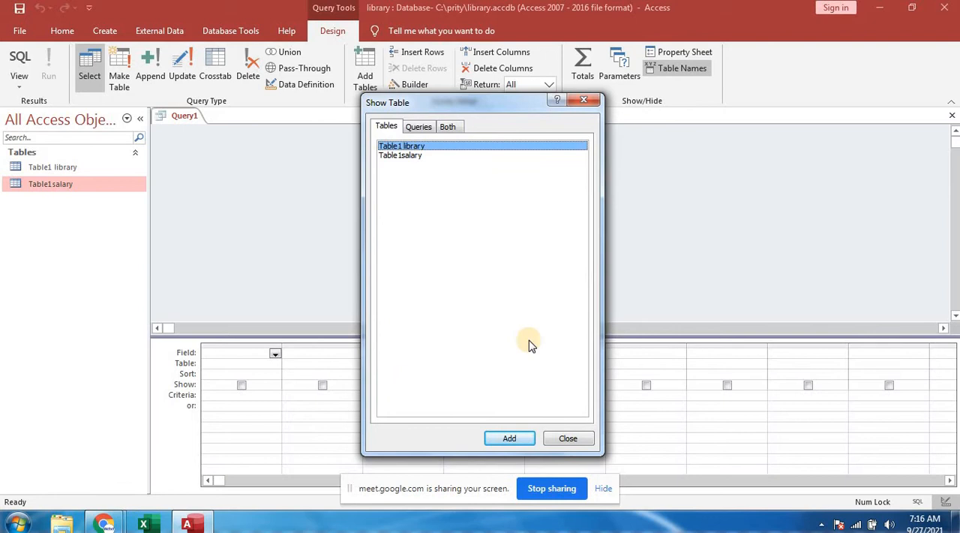
{"action": "left_click", "coordinate": [510, 439]}
{"action": "left_click", "coordinate": [510, 439]}
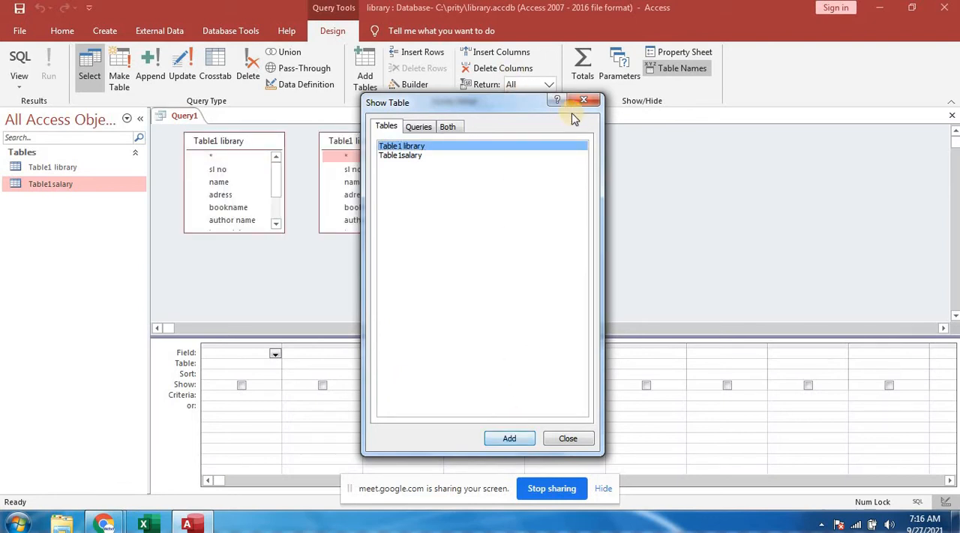
{"action": "left_click_drag", "start_coordinate": [510, 104], "coordinate": [623, 109]}
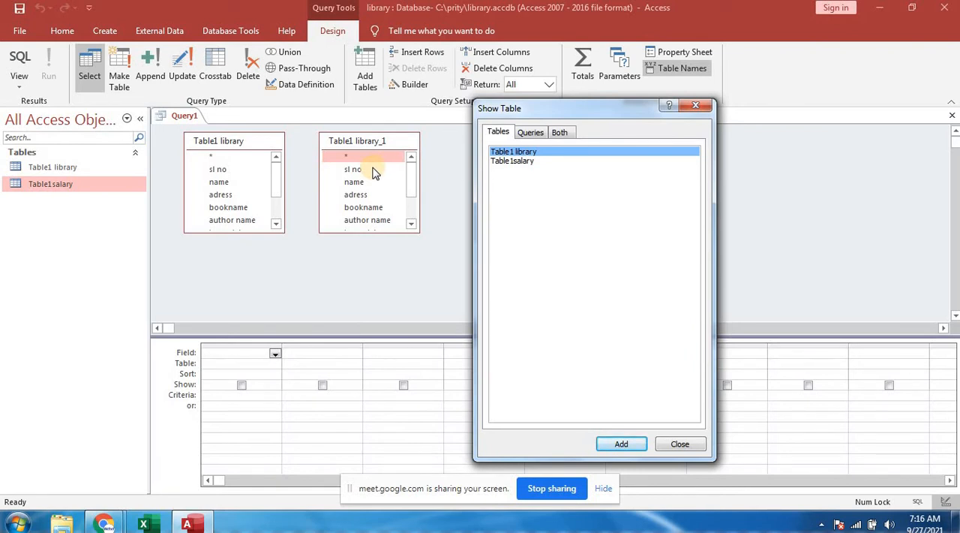
{"action": "left_click", "coordinate": [673, 444]}
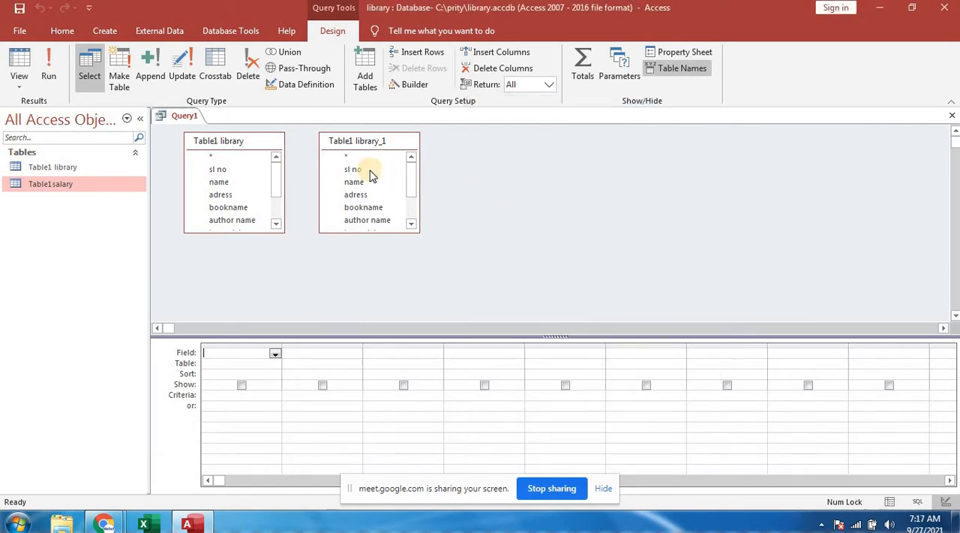
- Remove the duplicate Table1 library_1 from the query
{"action": "right_click", "coordinate": [370, 175]}
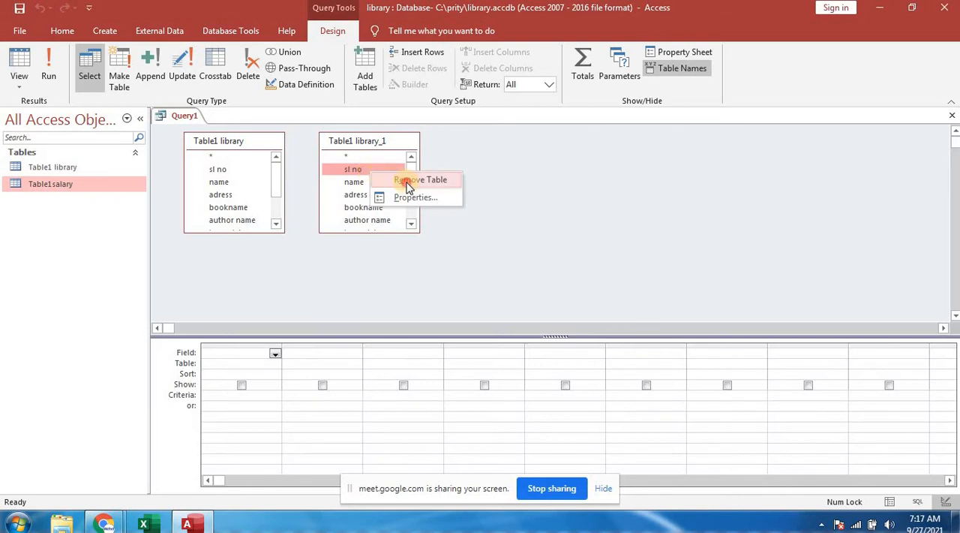
{"action": "left_click", "coordinate": [405, 181]}
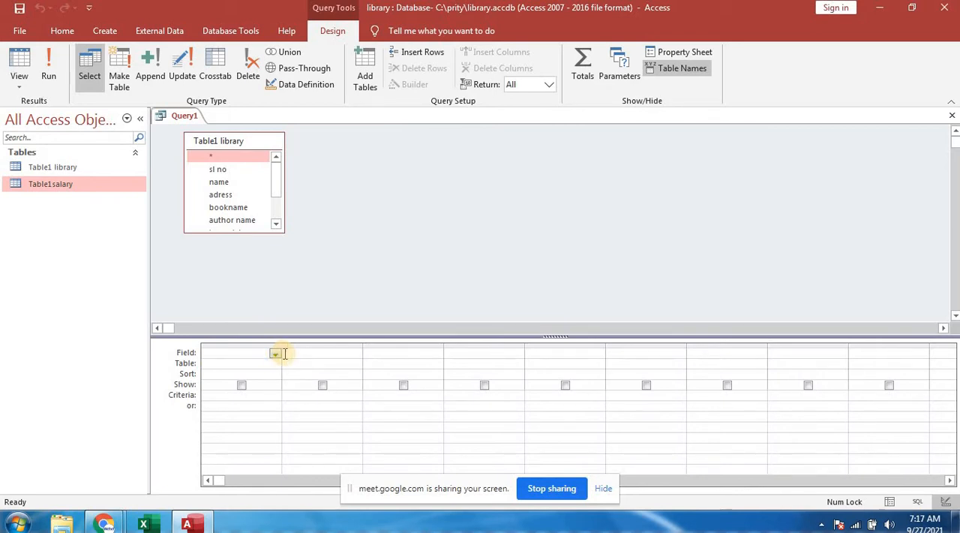
{"action": "left_click", "coordinate": [319, 350]}
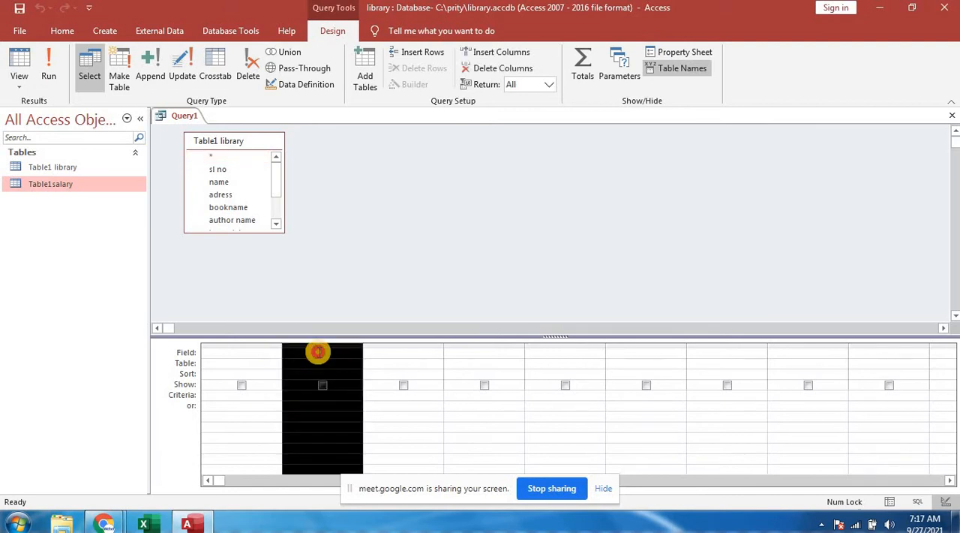
{"action": "left_click", "coordinate": [318, 352]}
{"action": "left_click", "coordinate": [392, 352]}
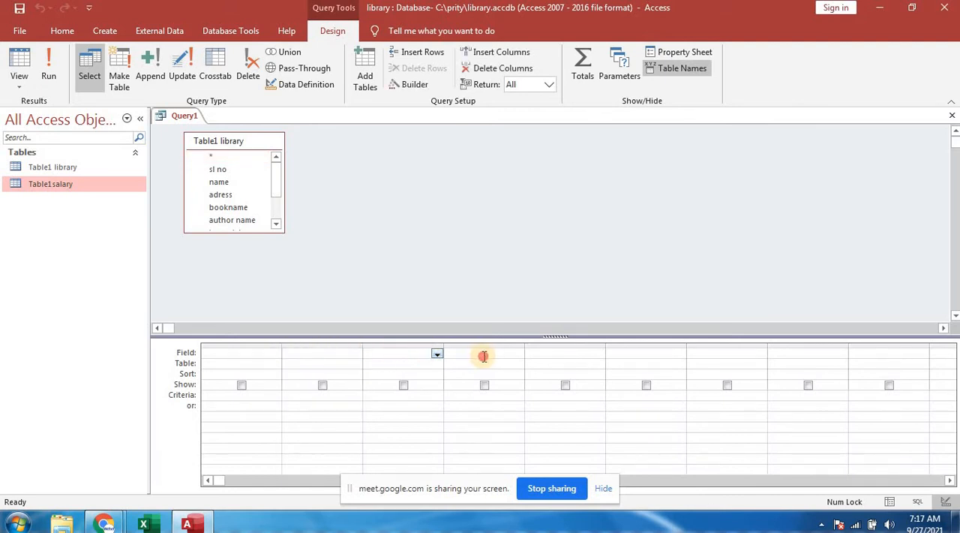
{"action": "left_click", "coordinate": [483, 357]}
{"action": "left_click", "coordinate": [576, 353]}
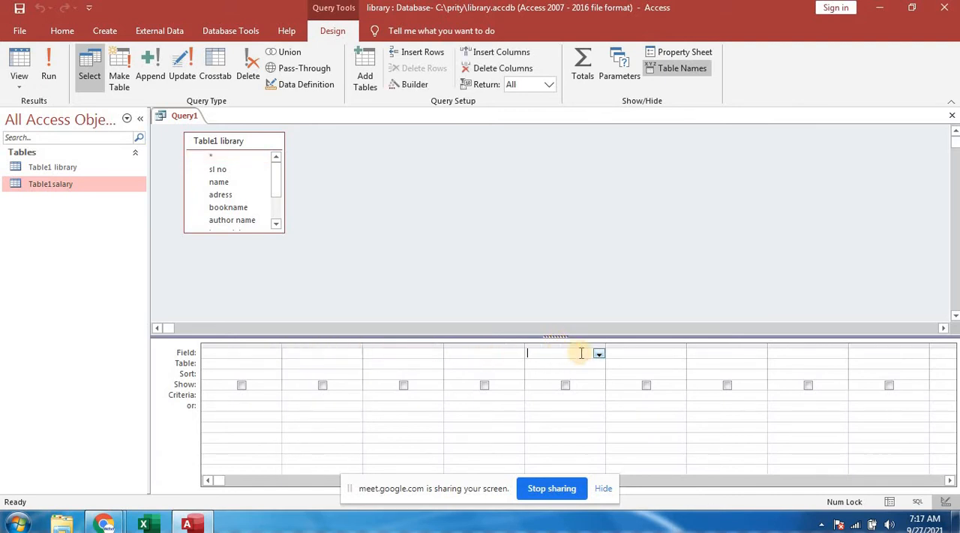
{"action": "left_click", "coordinate": [620, 352]}
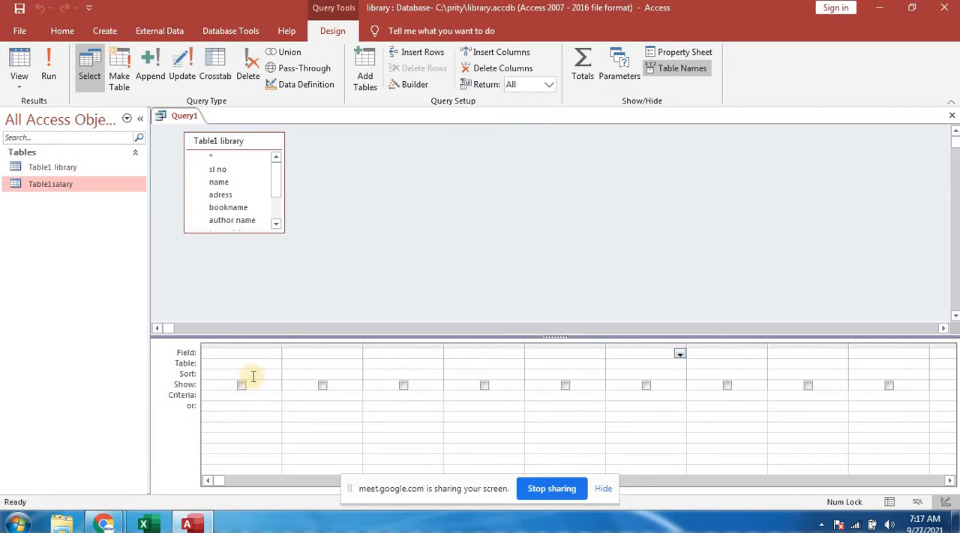
- Add the sl no and name fields of Table1 library as the first two query columns
{"action": "left_click", "coordinate": [256, 351]}
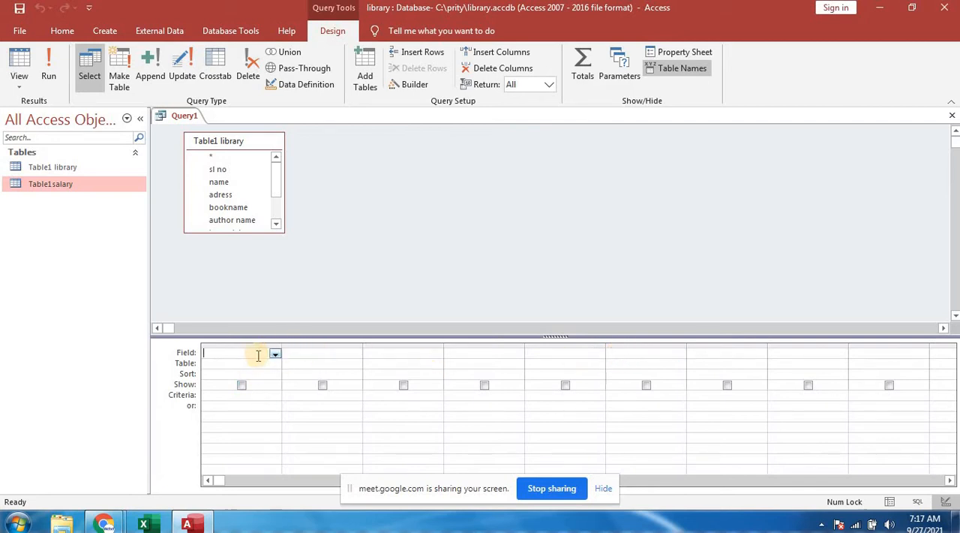
{"action": "left_click", "coordinate": [275, 354]}
{"action": "left_click", "coordinate": [275, 356]}
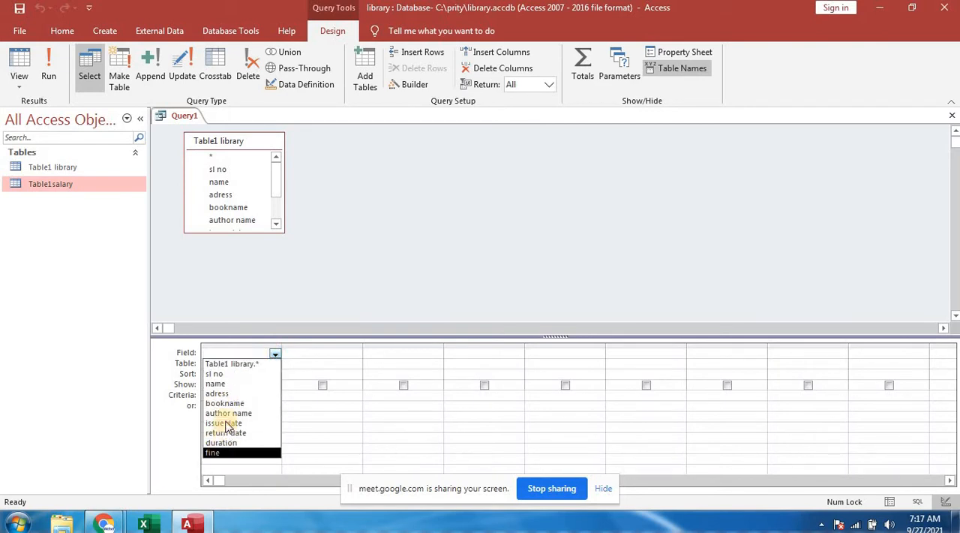
{"action": "left_click", "coordinate": [219, 373]}
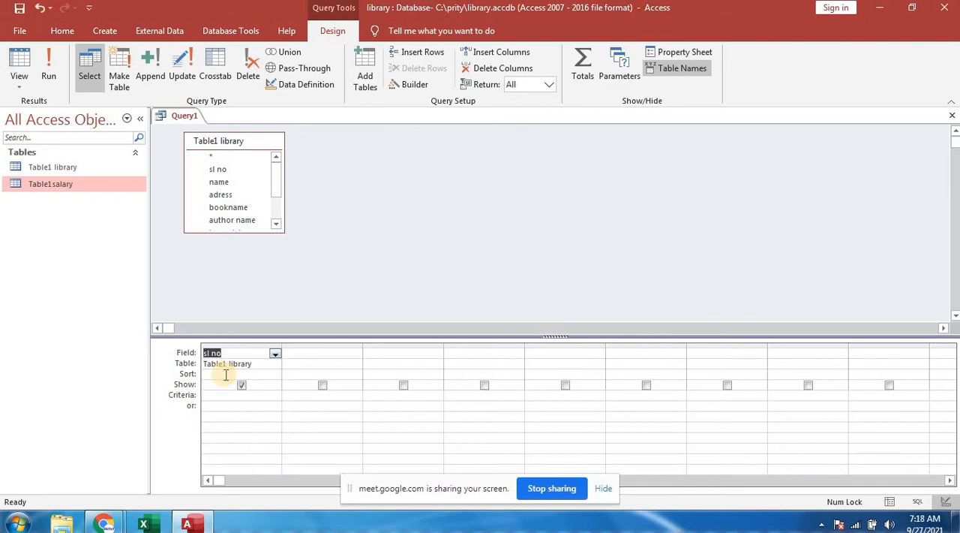
{"action": "left_click", "coordinate": [311, 352]}
{"action": "left_click", "coordinate": [355, 355]}
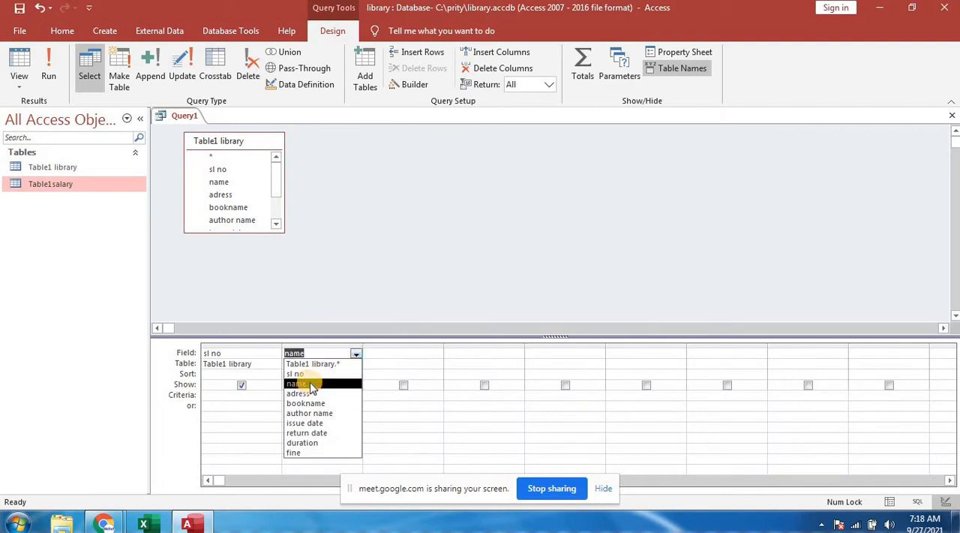
{"action": "left_click", "coordinate": [312, 384]}
- Add the adress and bookname fields as the third and fourth query columns
{"action": "left_click", "coordinate": [378, 354]}
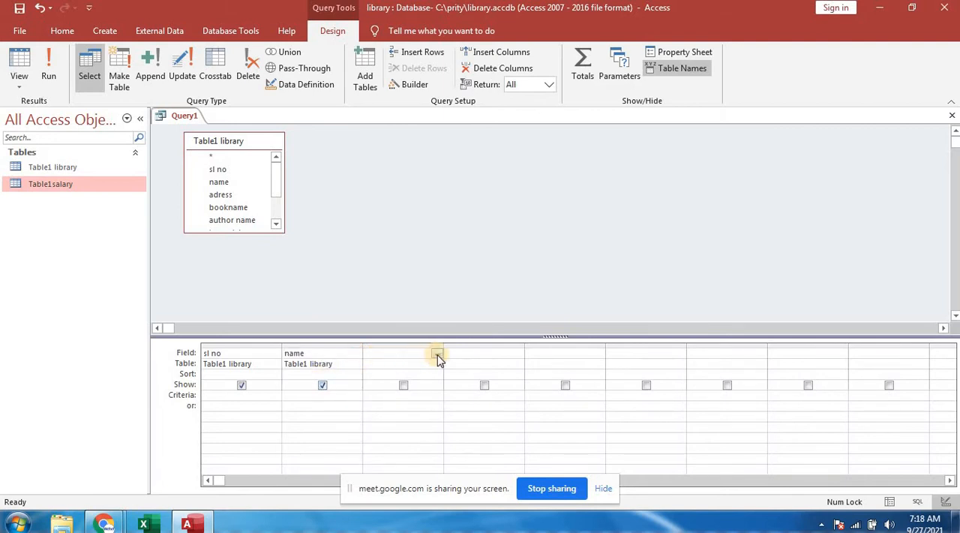
{"action": "left_click", "coordinate": [437, 353]}
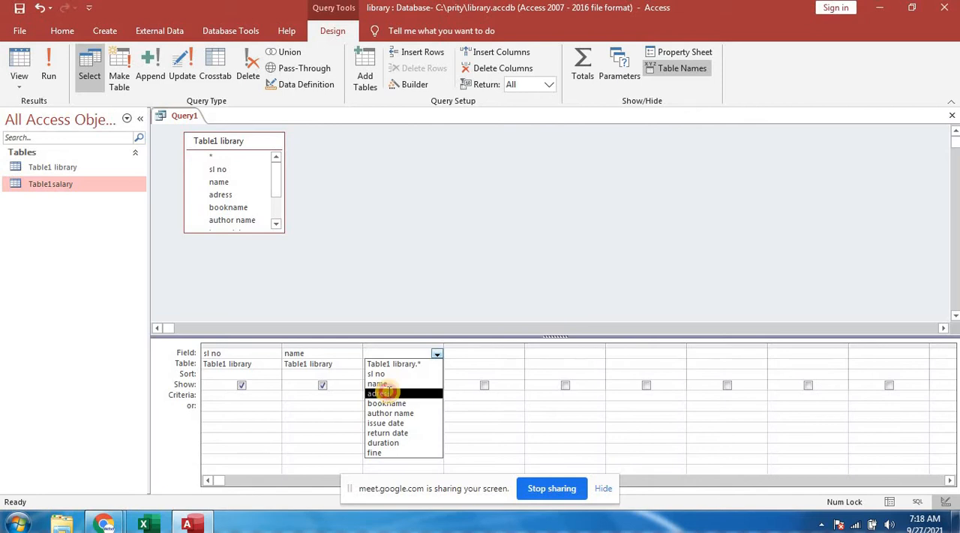
{"action": "left_click", "coordinate": [383, 393]}
{"action": "left_click", "coordinate": [462, 356]}
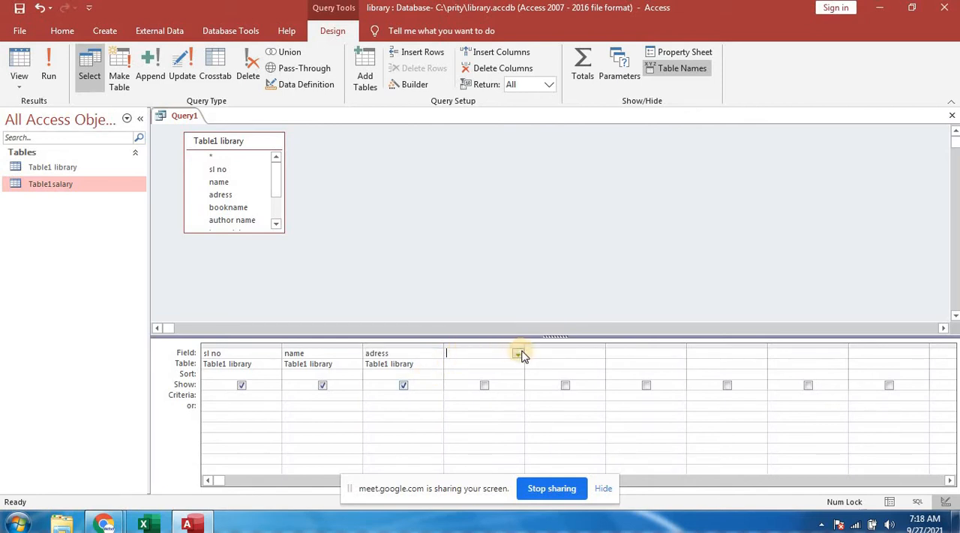
{"action": "left_click", "coordinate": [521, 354]}
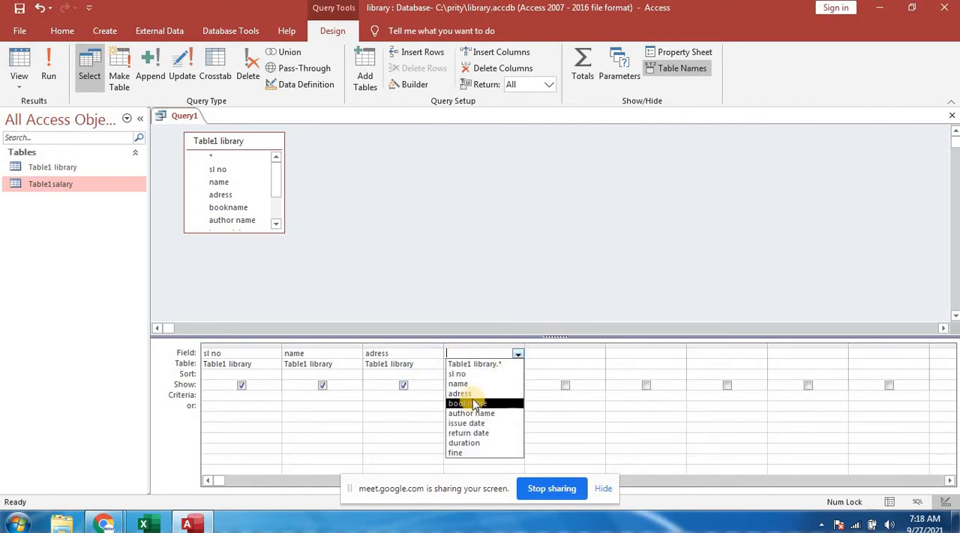
{"action": "left_click", "coordinate": [471, 403]}
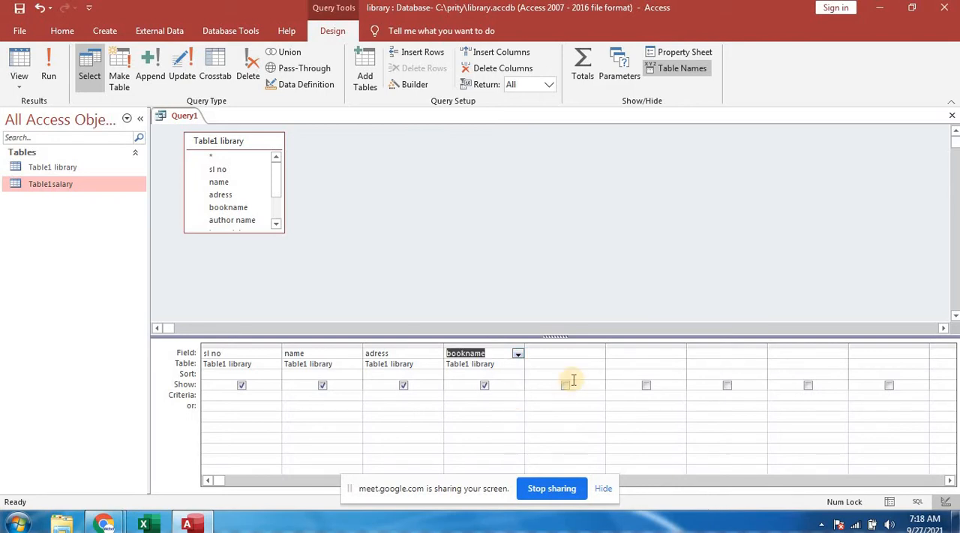
- Add the author name and issue date fields as the fifth and sixth query columns
{"action": "left_click", "coordinate": [565, 350]}
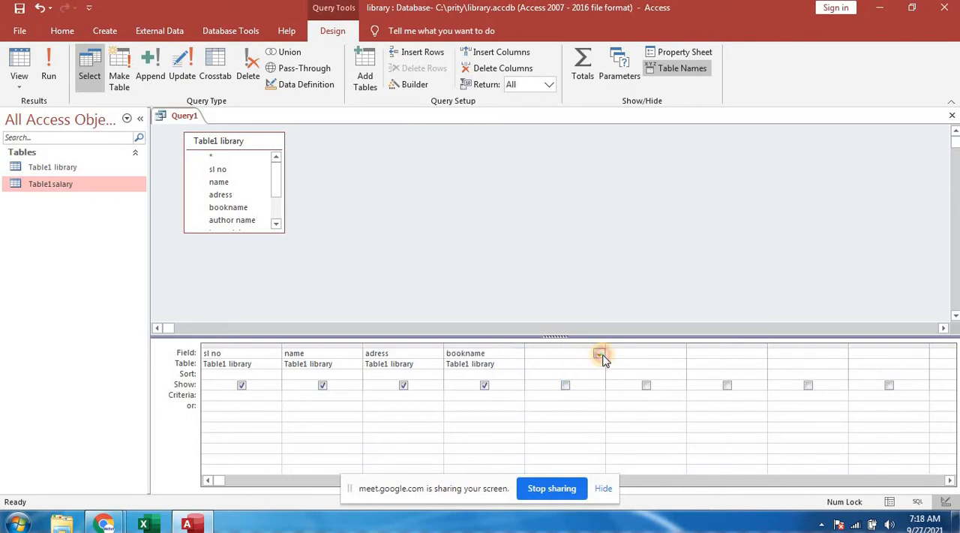
{"action": "left_click", "coordinate": [600, 354]}
{"action": "left_click", "coordinate": [601, 411]}
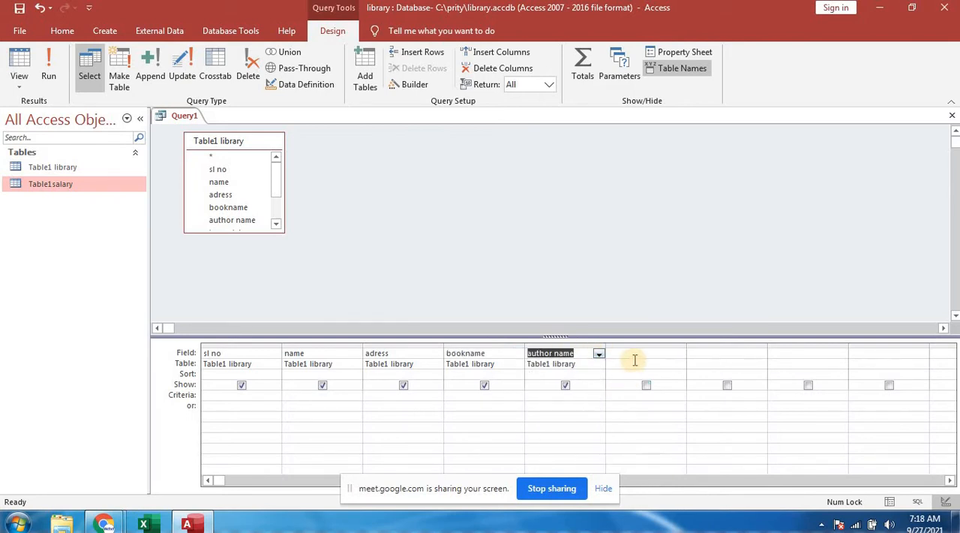
{"action": "left_click", "coordinate": [634, 352]}
{"action": "left_click", "coordinate": [681, 357]}
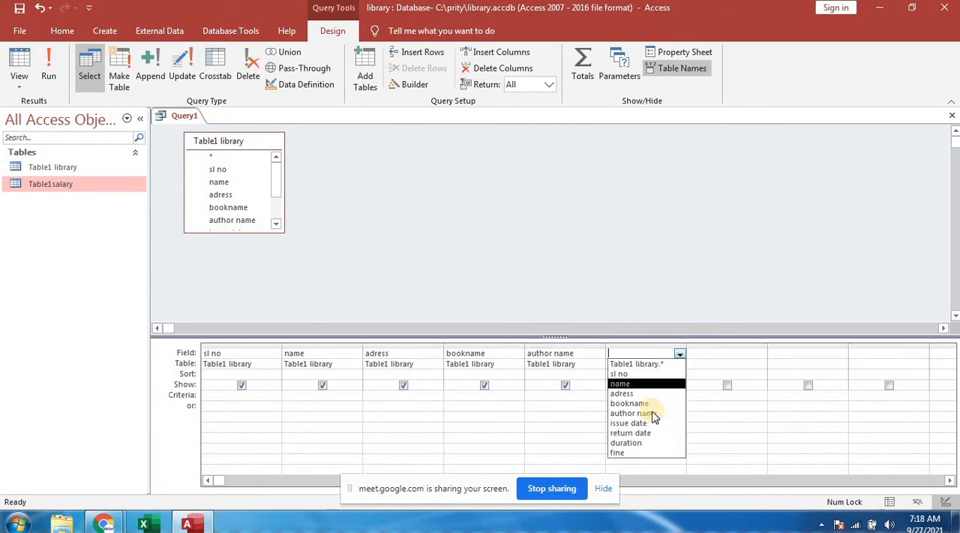
{"action": "left_click", "coordinate": [642, 420]}
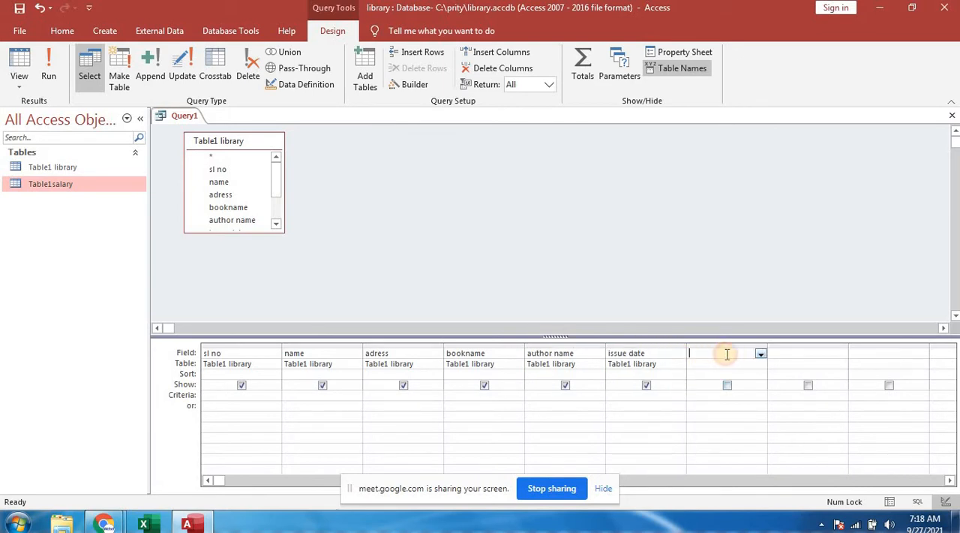
- Fill the seventh to ninth query columns with the return date, duration and fine fields
{"action": "left_click", "coordinate": [754, 357]}
{"action": "left_click", "coordinate": [759, 357]}
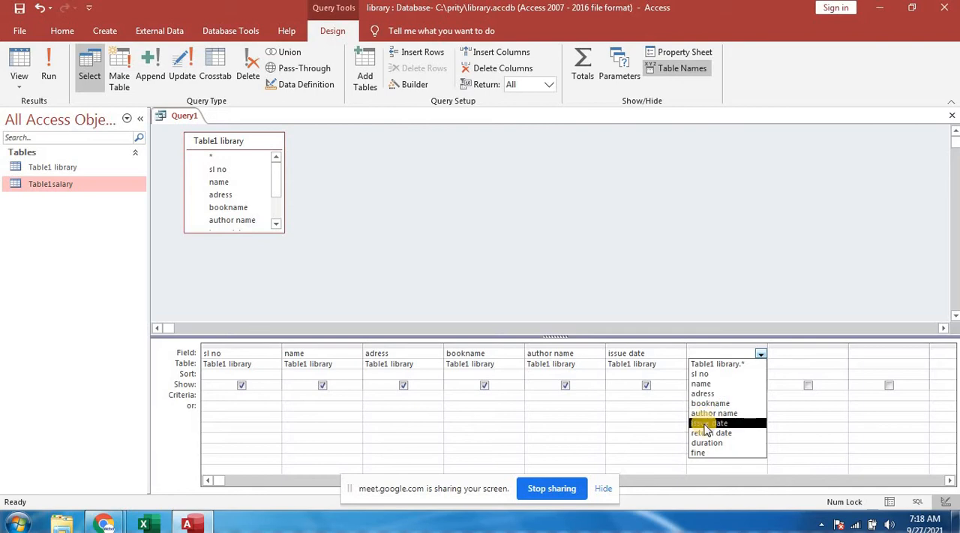
{"action": "left_click", "coordinate": [706, 431]}
{"action": "left_click", "coordinate": [781, 353]}
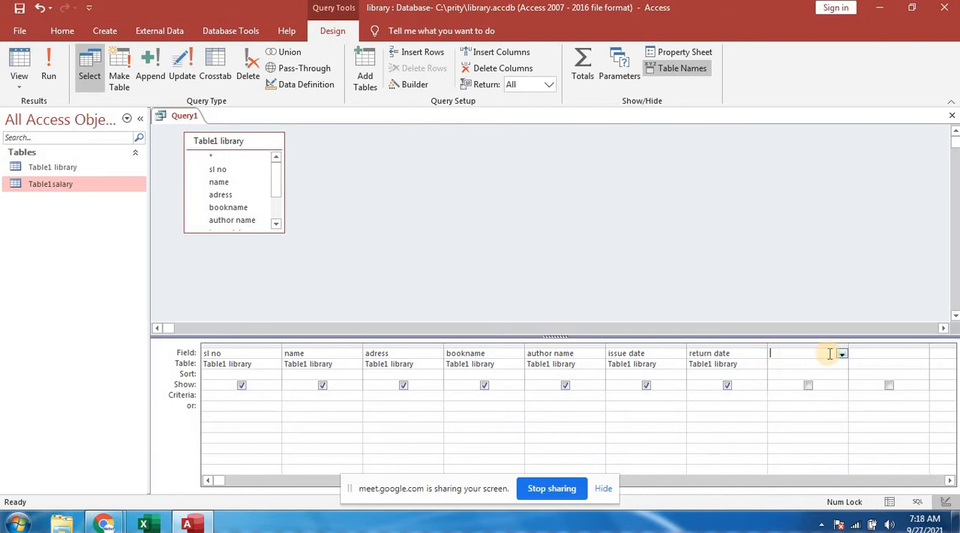
{"action": "left_click", "coordinate": [841, 353]}
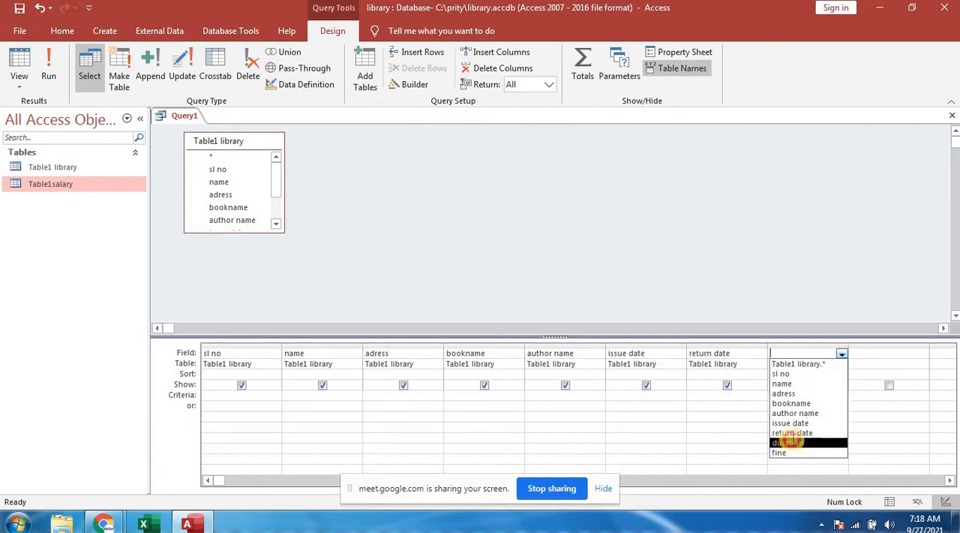
{"action": "left_click", "coordinate": [787, 442]}
{"action": "left_click", "coordinate": [874, 353]}
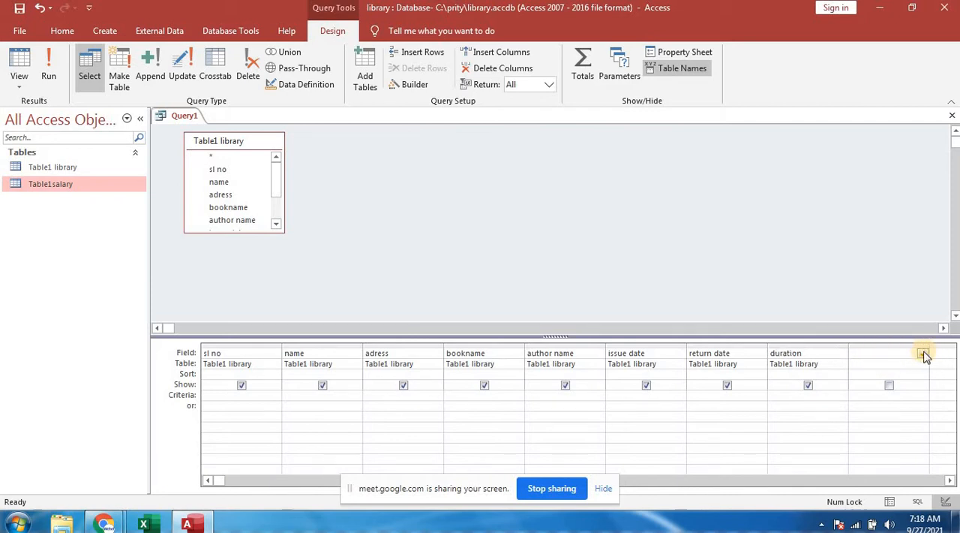
{"action": "left_click", "coordinate": [923, 353]}
{"action": "left_click", "coordinate": [860, 451]}
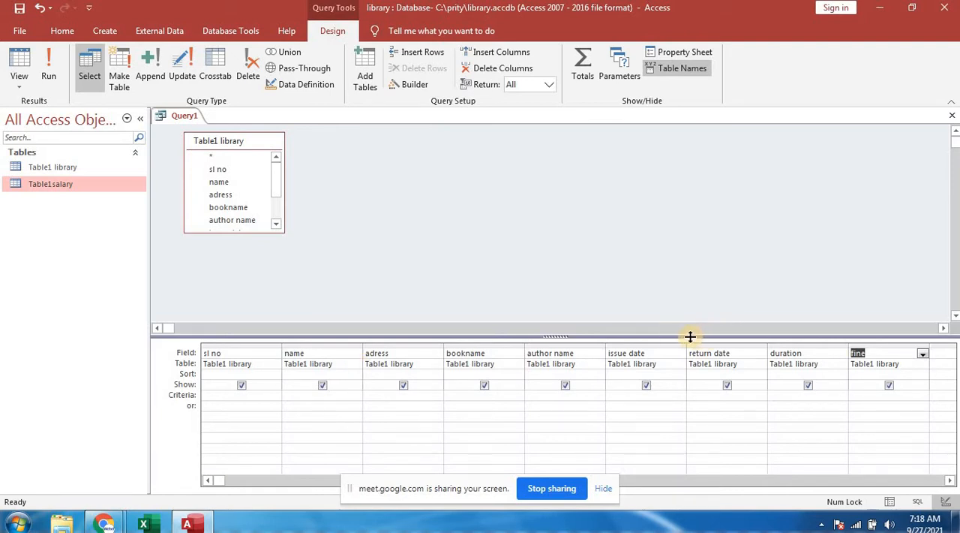
- Close Query1 without saving its design changes
{"action": "left_click", "coordinate": [949, 116]}
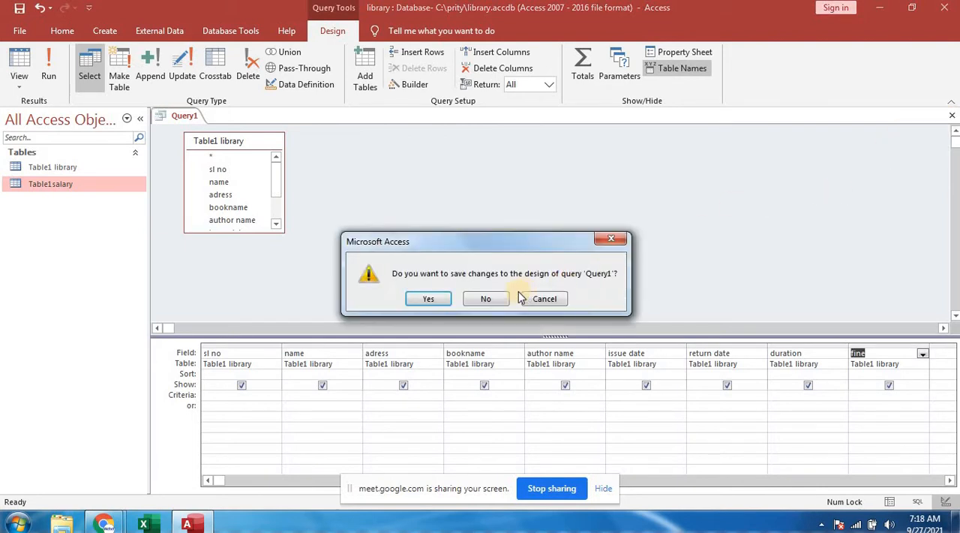
{"action": "left_click", "coordinate": [486, 300]}
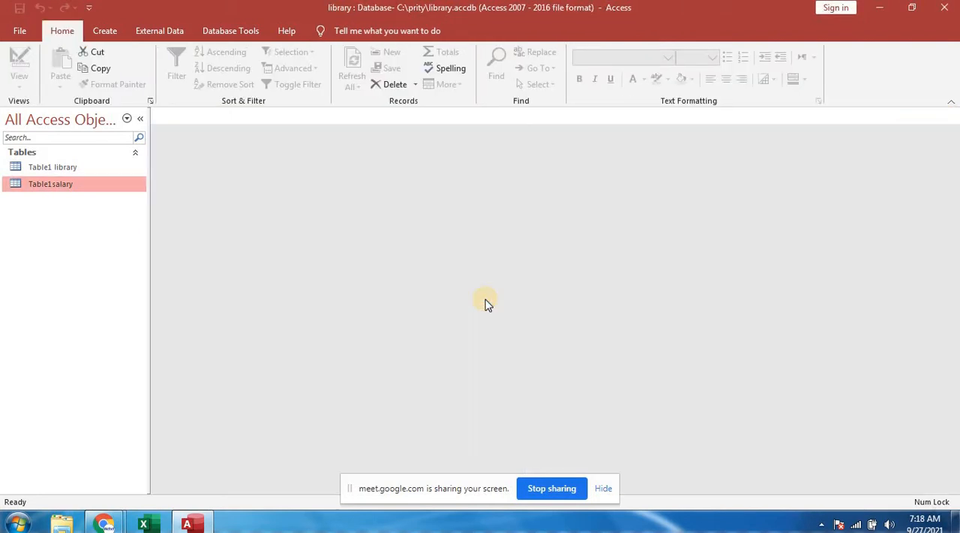
- Create a new query in Design view from Table1 library, removing the duplicate Table1 library_1 instance
{"action": "left_click", "coordinate": [108, 32]}
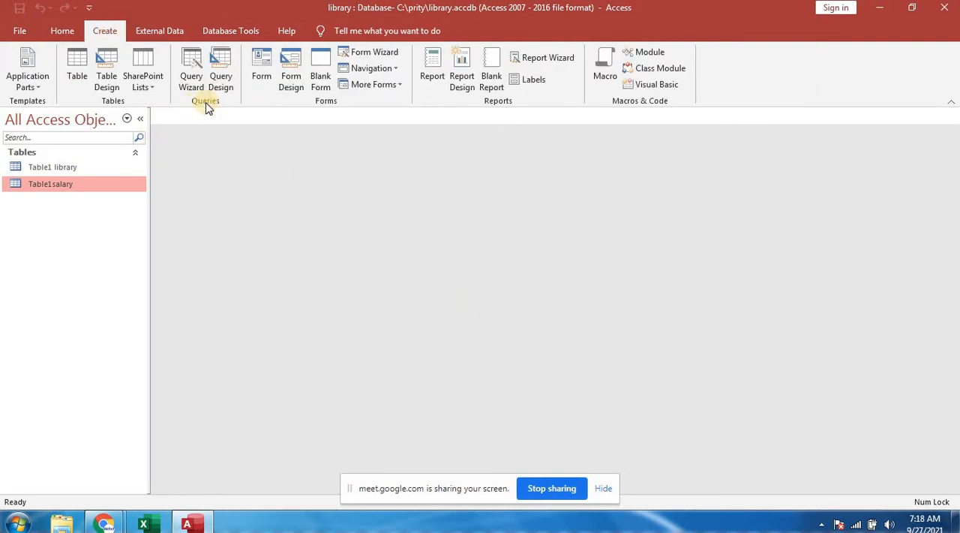
{"action": "left_click", "coordinate": [218, 77]}
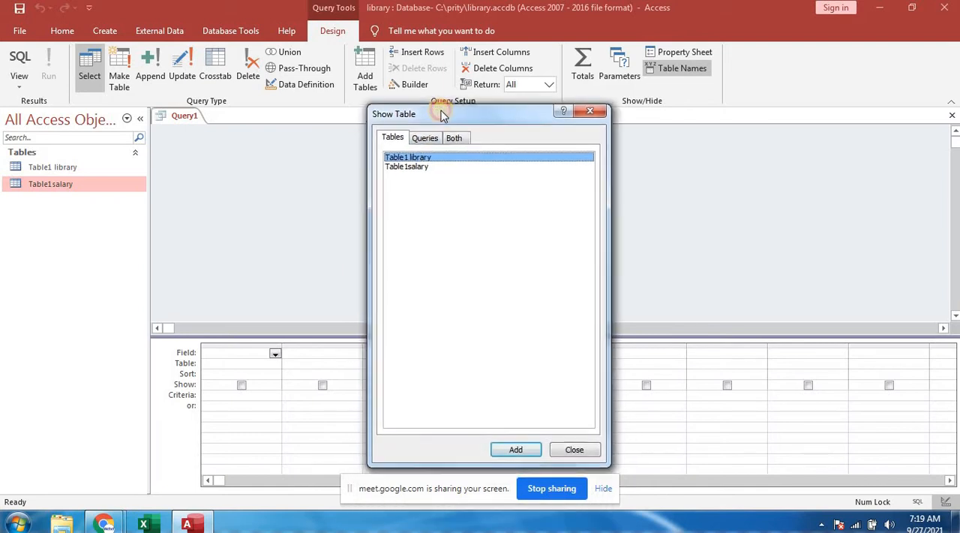
{"action": "left_click_drag", "start_coordinate": [433, 155], "coordinate": [444, 105]}
{"action": "left_click", "coordinate": [526, 442]}
{"action": "left_click", "coordinate": [523, 442]}
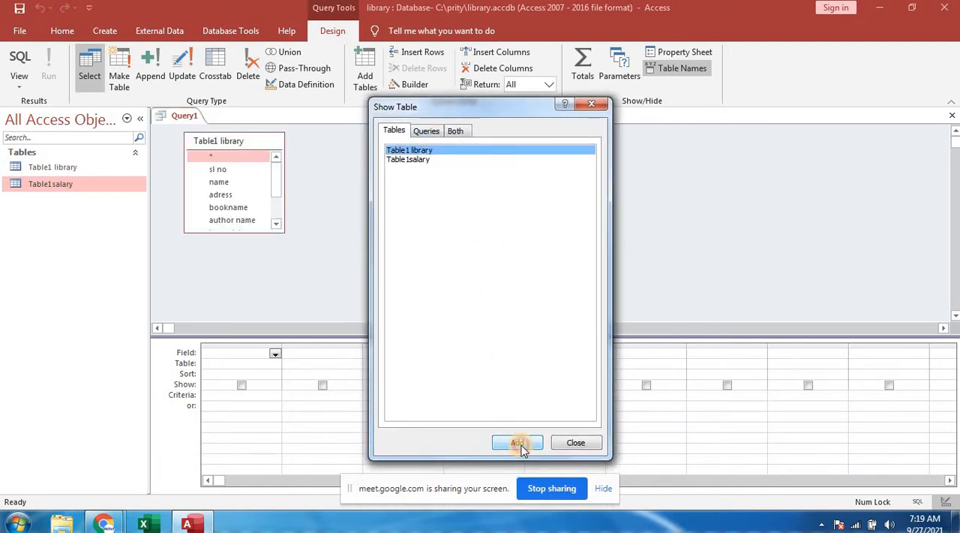
{"action": "left_click", "coordinate": [565, 444]}
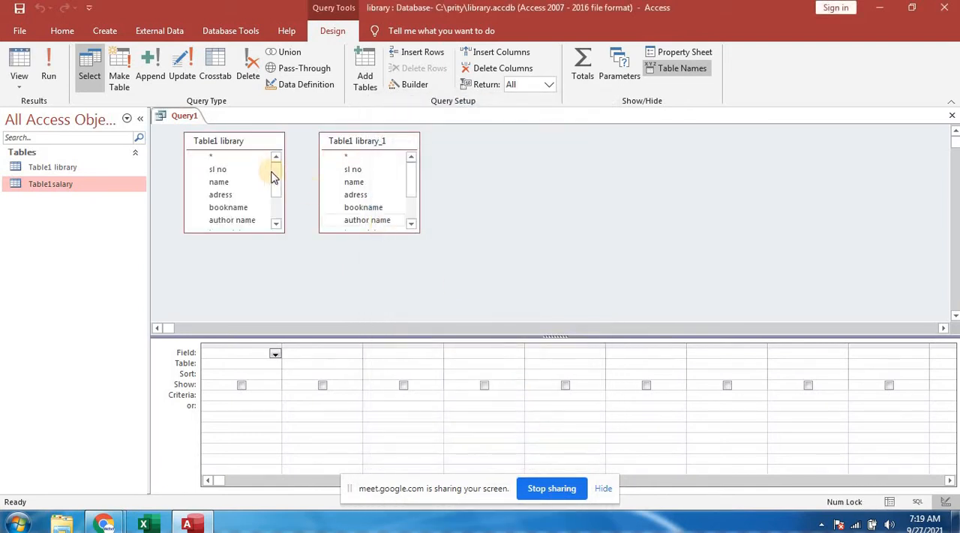
{"action": "right_click", "coordinate": [390, 188]}
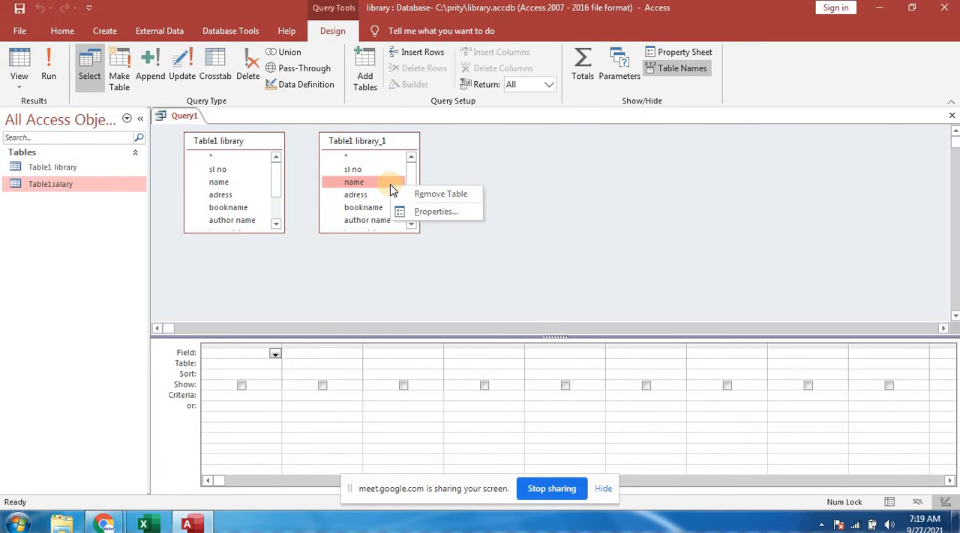
{"action": "left_click", "coordinate": [439, 195]}
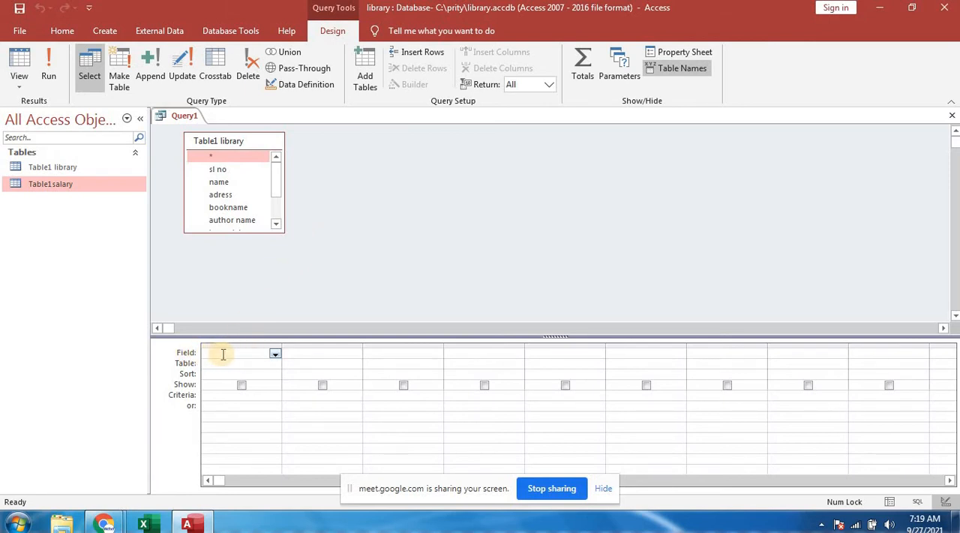
- Add the sl no, name and adress fields as the first three query columns
{"action": "left_click", "coordinate": [275, 354]}
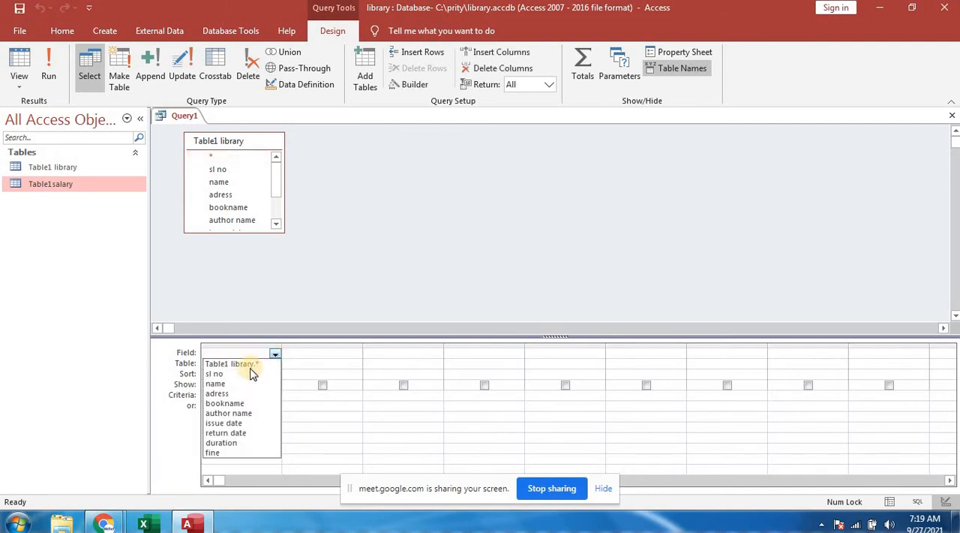
{"action": "left_click", "coordinate": [227, 372]}
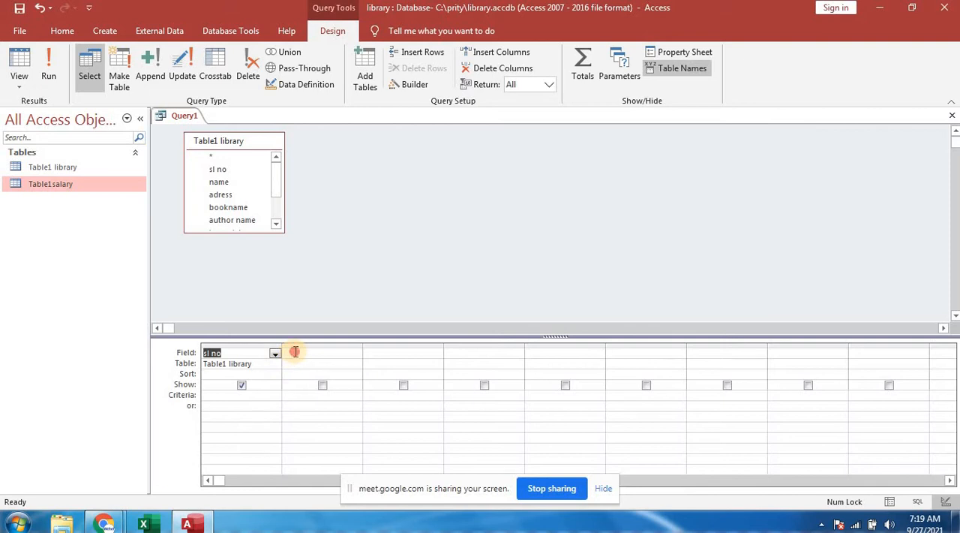
{"action": "left_click", "coordinate": [300, 350]}
{"action": "left_click", "coordinate": [357, 354]}
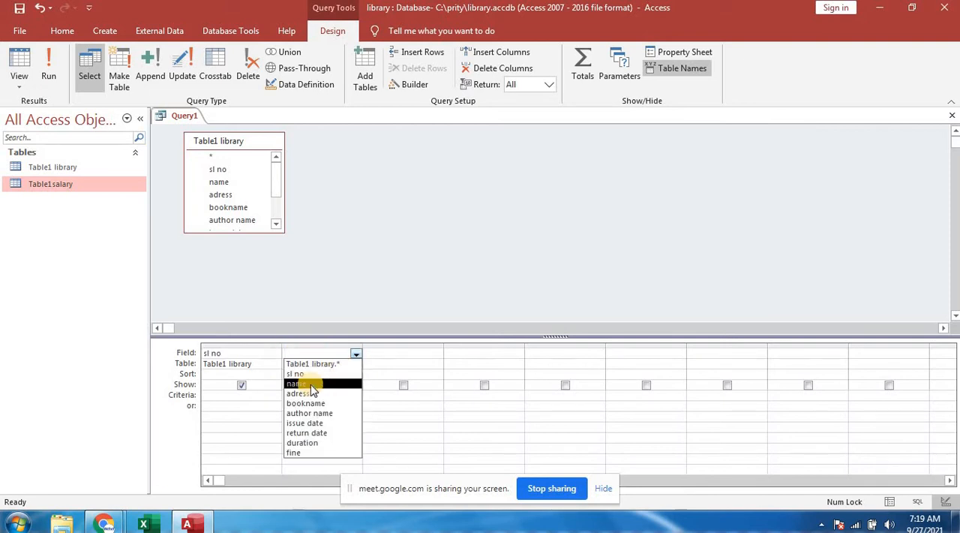
{"action": "left_click", "coordinate": [324, 383]}
{"action": "left_click", "coordinate": [392, 353]}
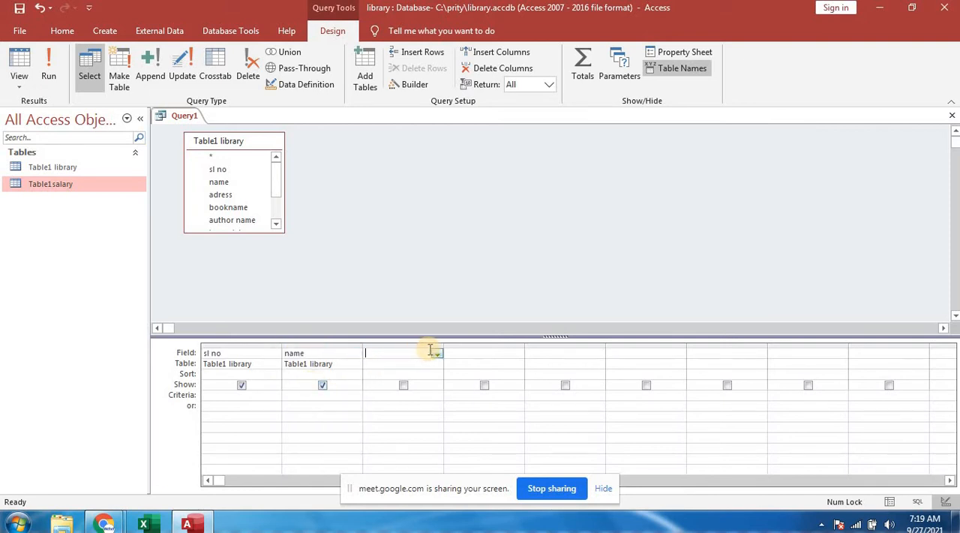
{"action": "left_click", "coordinate": [436, 354]}
{"action": "left_click", "coordinate": [396, 392]}
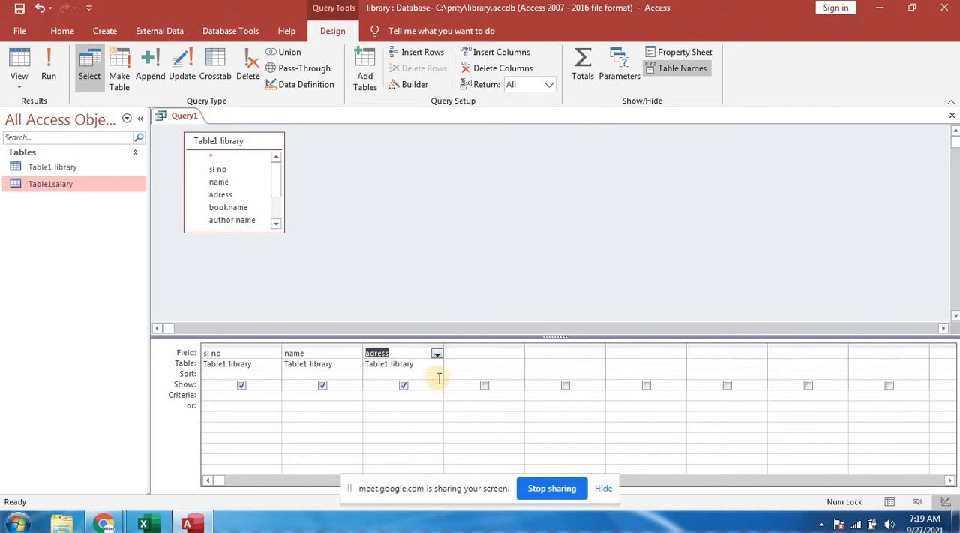
- Fill the fourth to sixth query columns with the bookname, author name and issue date fields
{"action": "left_click", "coordinate": [486, 352]}
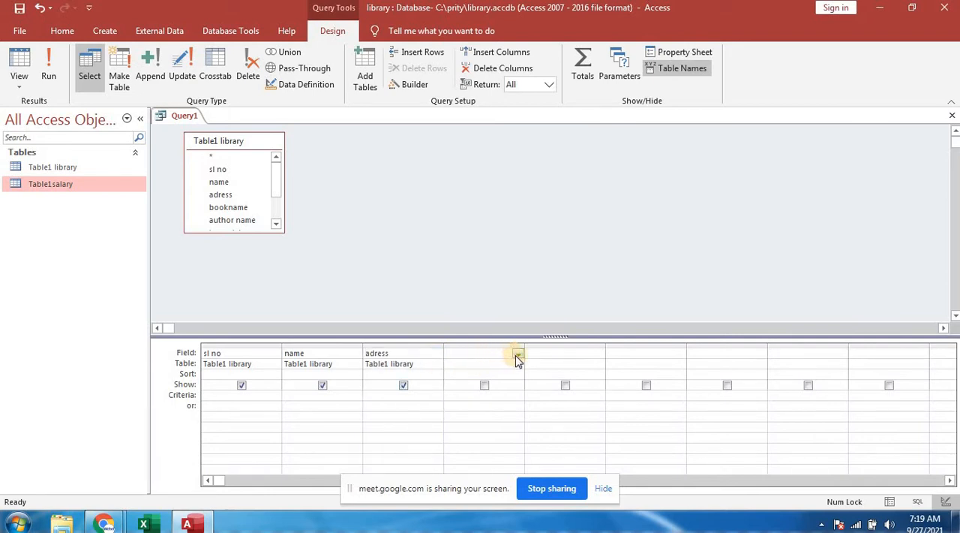
{"action": "left_click", "coordinate": [518, 354]}
{"action": "left_click", "coordinate": [471, 401]}
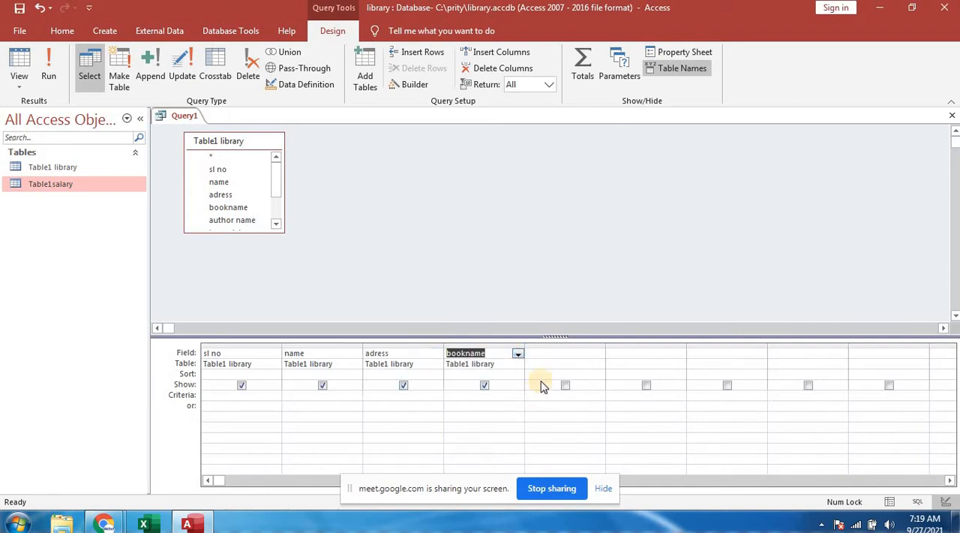
{"action": "left_click", "coordinate": [559, 353]}
{"action": "left_click", "coordinate": [598, 353]}
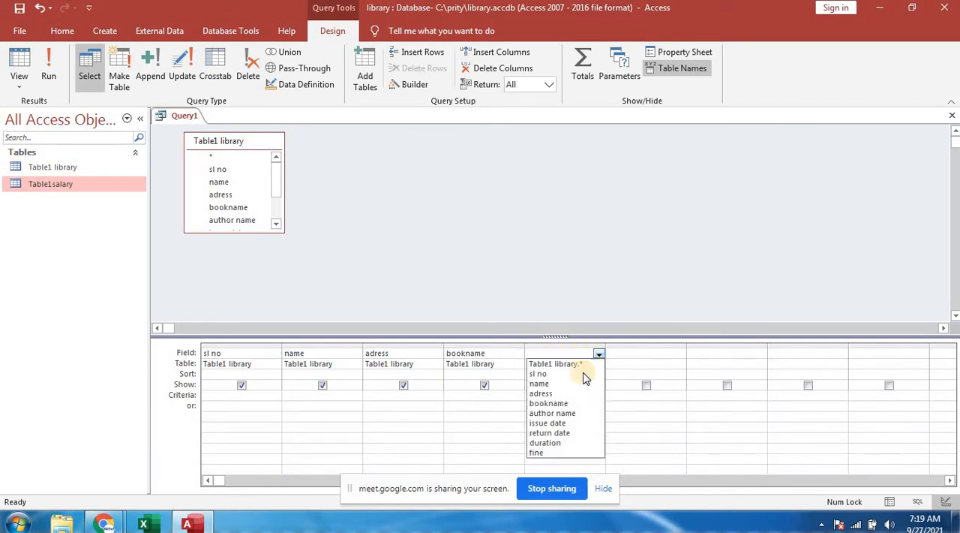
{"action": "left_click", "coordinate": [568, 412]}
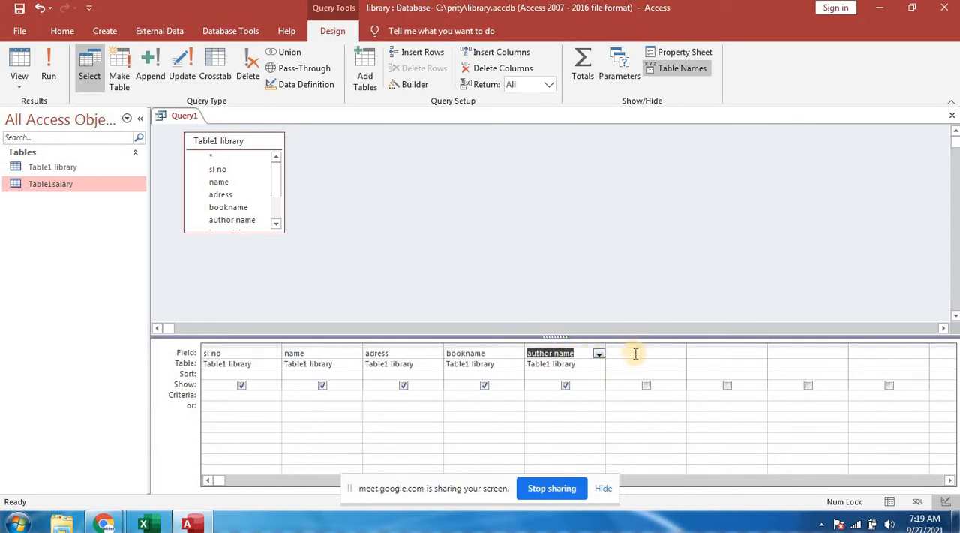
{"action": "left_click", "coordinate": [635, 354]}
{"action": "left_click", "coordinate": [679, 352]}
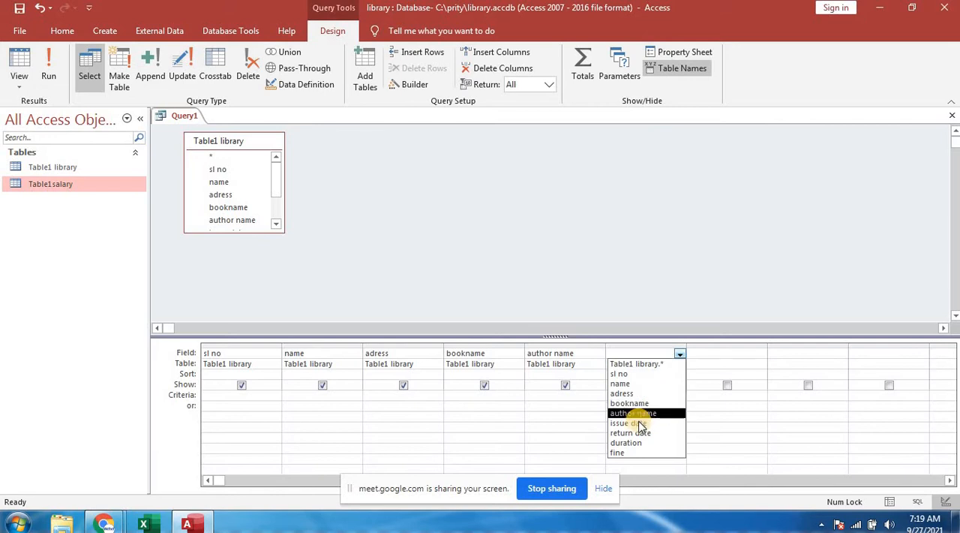
{"action": "left_click", "coordinate": [634, 423]}
- Add the return date, duration and fine fields as the seventh, eighth and ninth query columns
{"action": "left_click", "coordinate": [713, 354]}
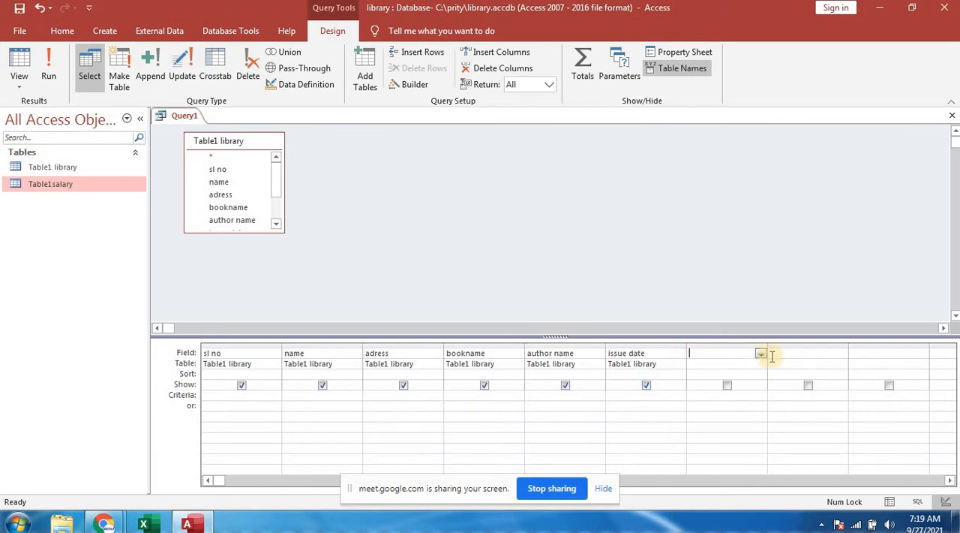
{"action": "left_click", "coordinate": [760, 354]}
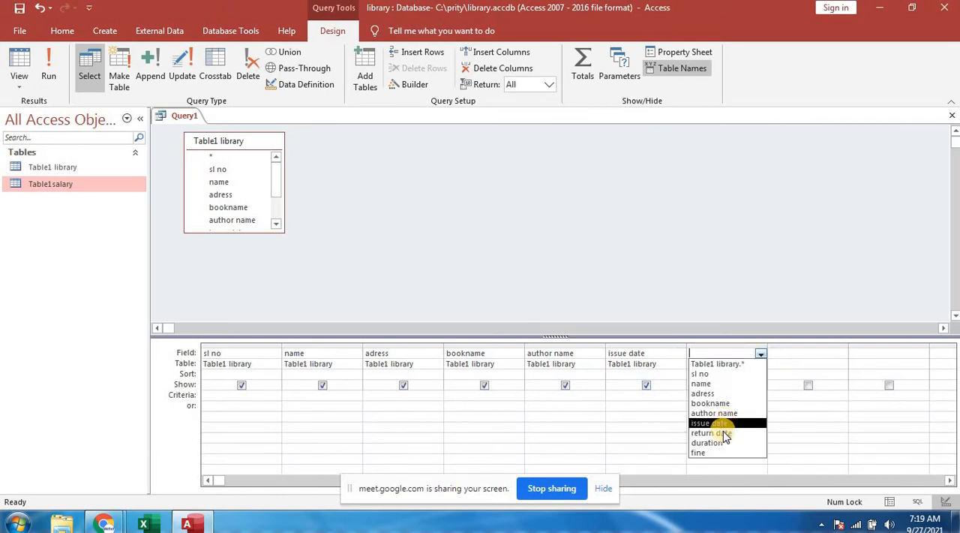
{"action": "left_click", "coordinate": [724, 434]}
{"action": "left_click", "coordinate": [813, 356]}
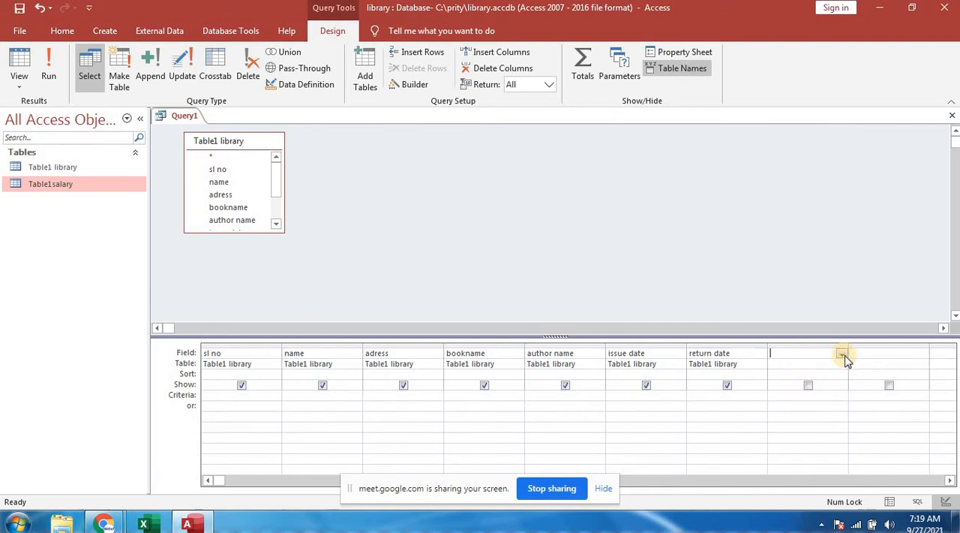
{"action": "left_click", "coordinate": [843, 355]}
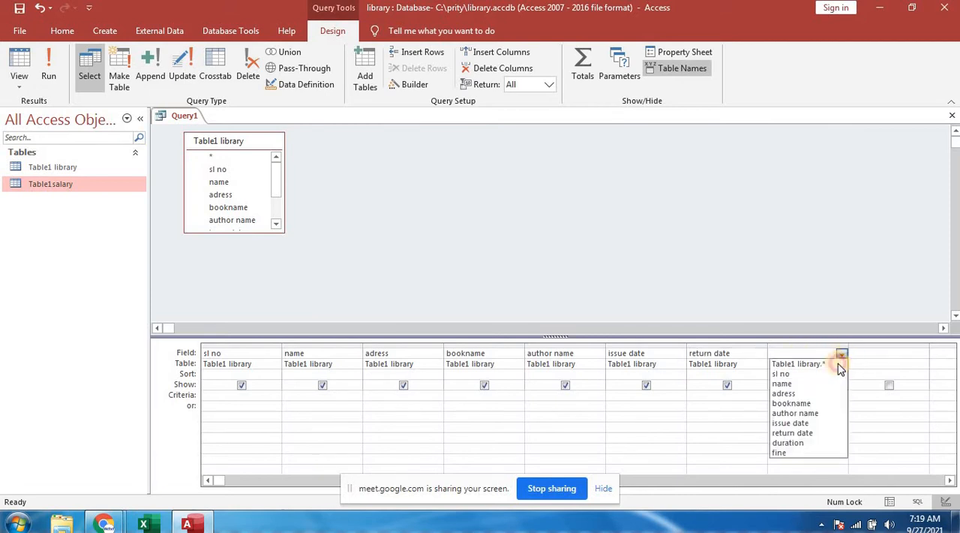
{"action": "left_click", "coordinate": [795, 442]}
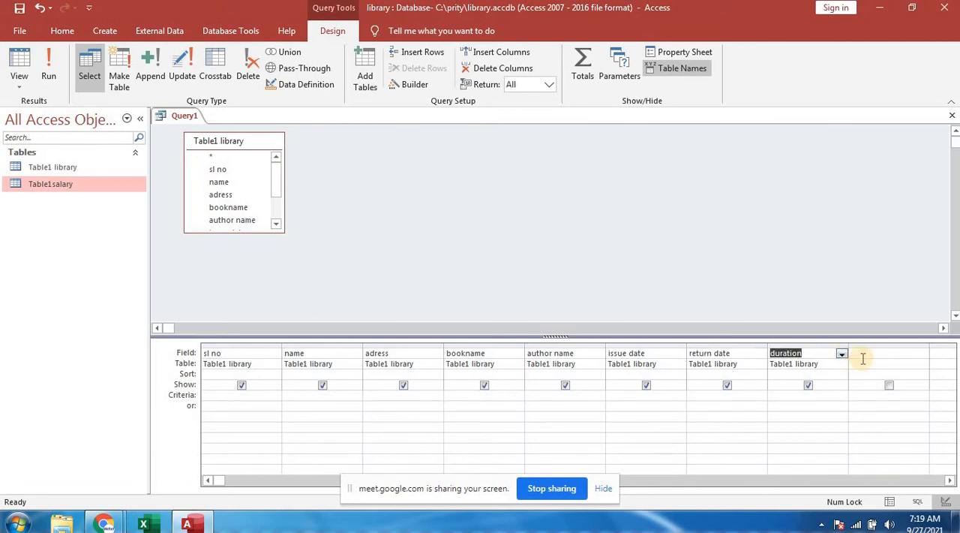
{"action": "left_click", "coordinate": [894, 357]}
{"action": "left_click", "coordinate": [922, 353]}
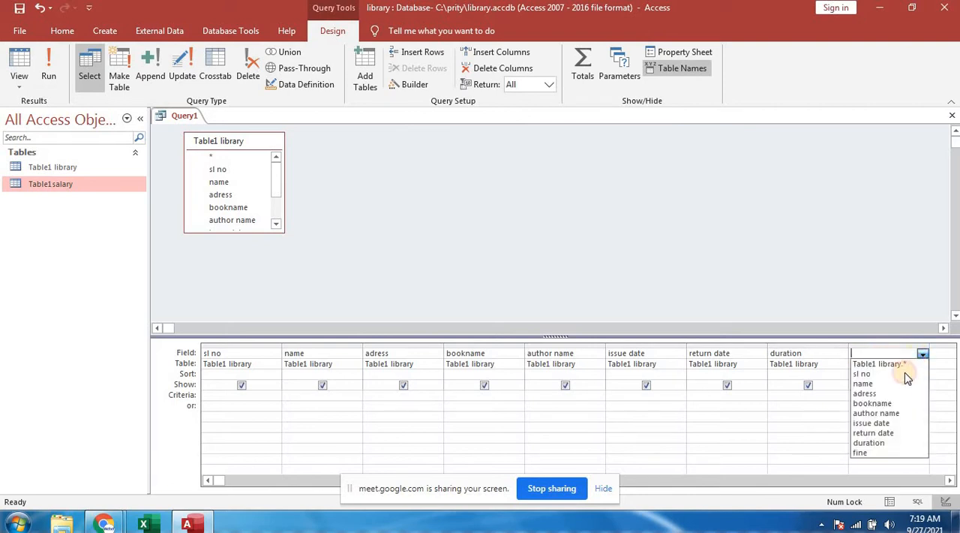
{"action": "left_click", "coordinate": [876, 452]}
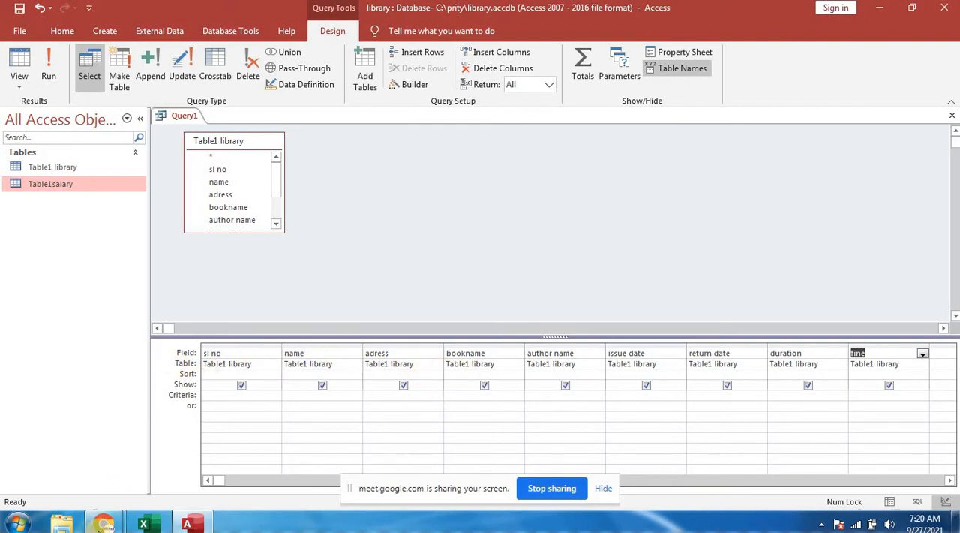
- Switch to the Google Meet call, admit all waiting participants, and return to Access
{"action": "mouse_move", "coordinate": [104, 523]}
{"action": "left_click", "coordinate": [111, 479]}
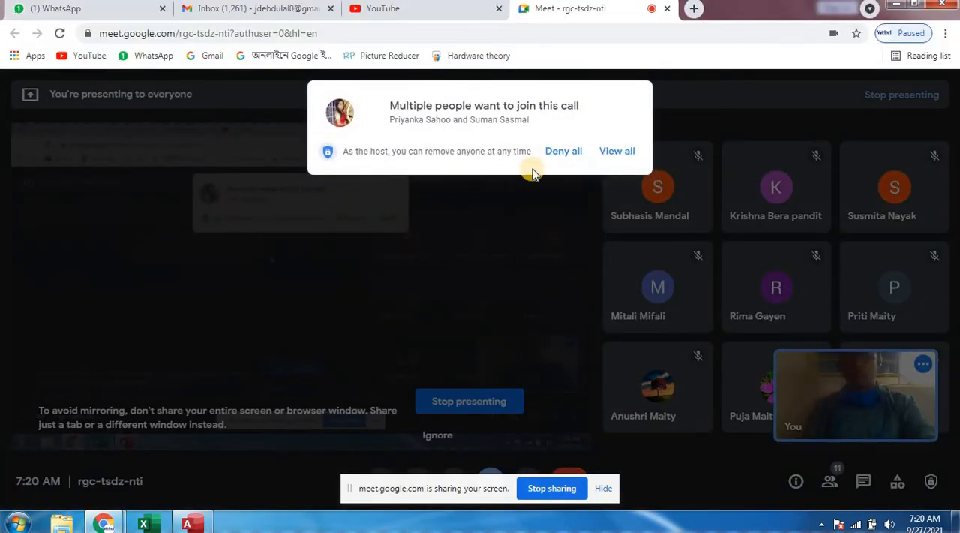
{"action": "left_click", "coordinate": [615, 153]}
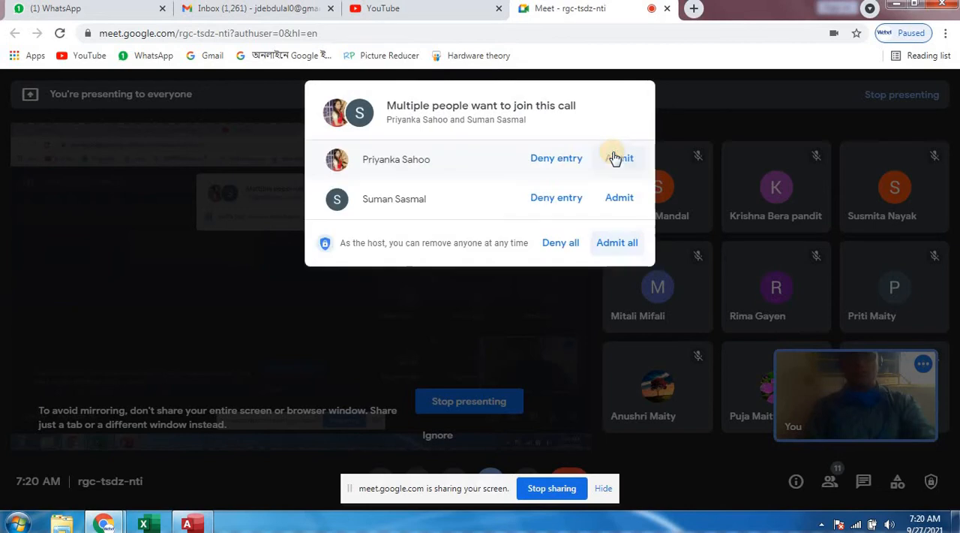
{"action": "left_click", "coordinate": [627, 244]}
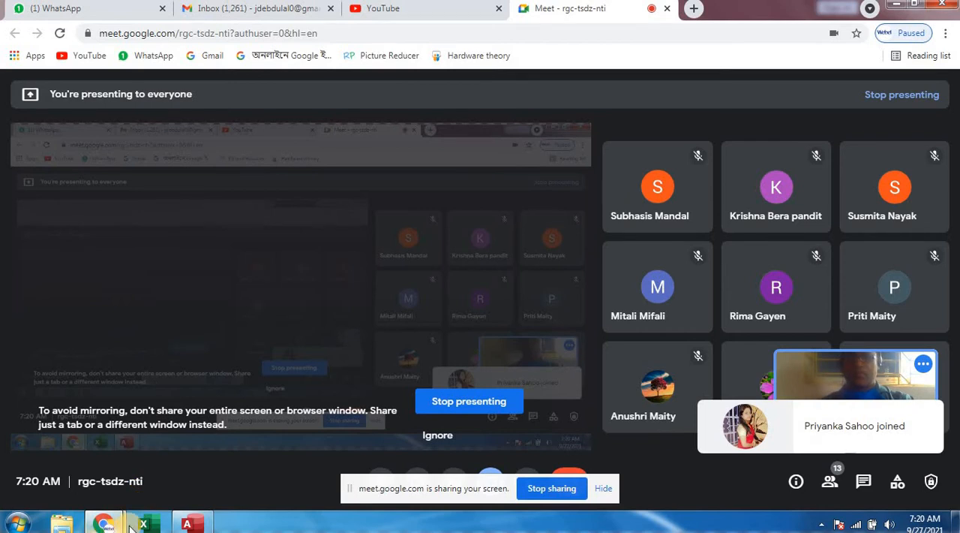
{"action": "left_click", "coordinate": [195, 528]}
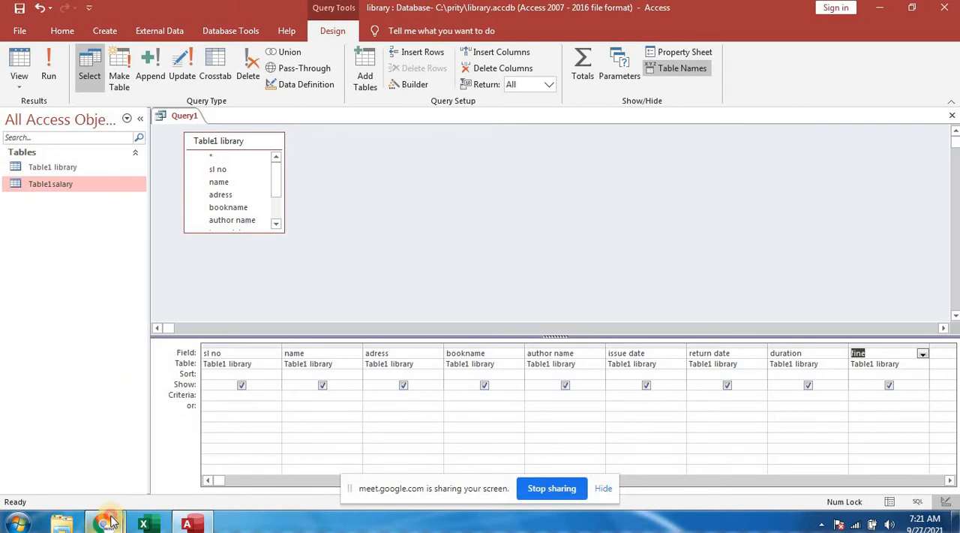
- Check the Google Meet call window and switch back to Access
{"action": "mouse_move", "coordinate": [104, 521]}
{"action": "mouse_move", "coordinate": [118, 458]}
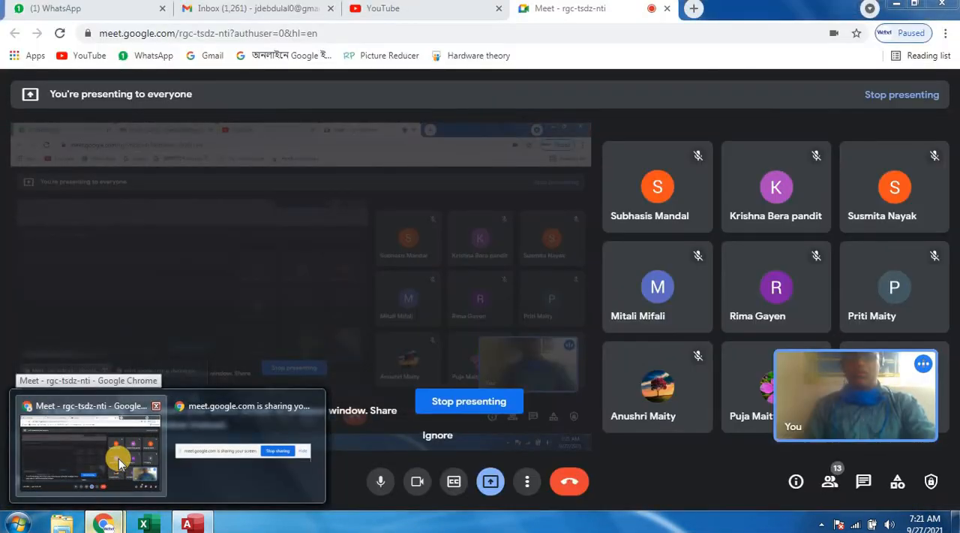
{"action": "left_click", "coordinate": [119, 458]}
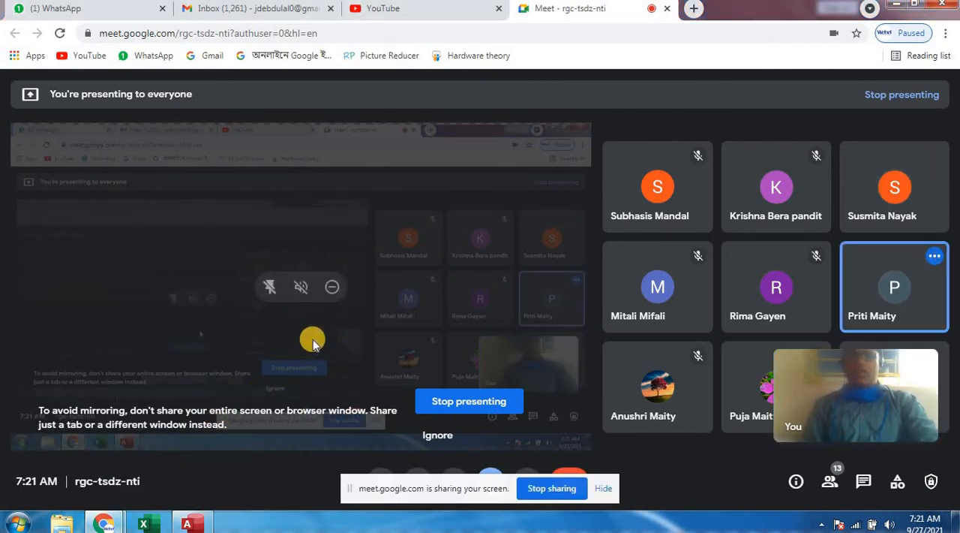
{"action": "left_click", "coordinate": [197, 521]}
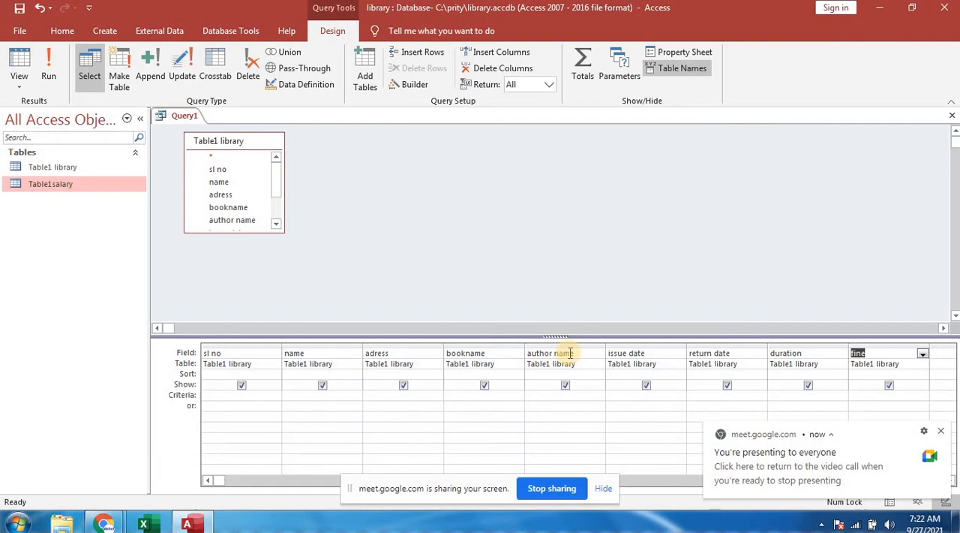
- Close the query and save its design under the name Query1 lib
{"action": "left_click", "coordinate": [952, 117]}
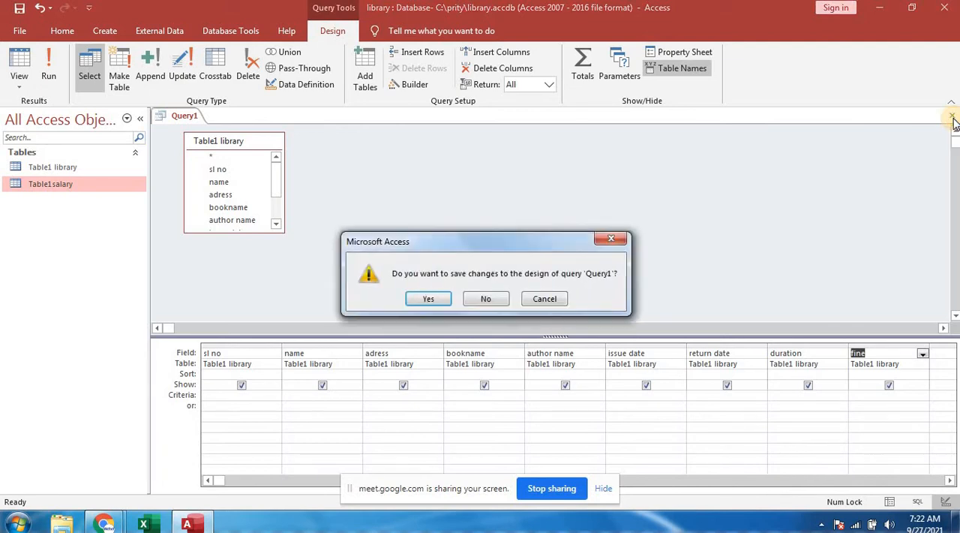
{"action": "left_click", "coordinate": [413, 300]}
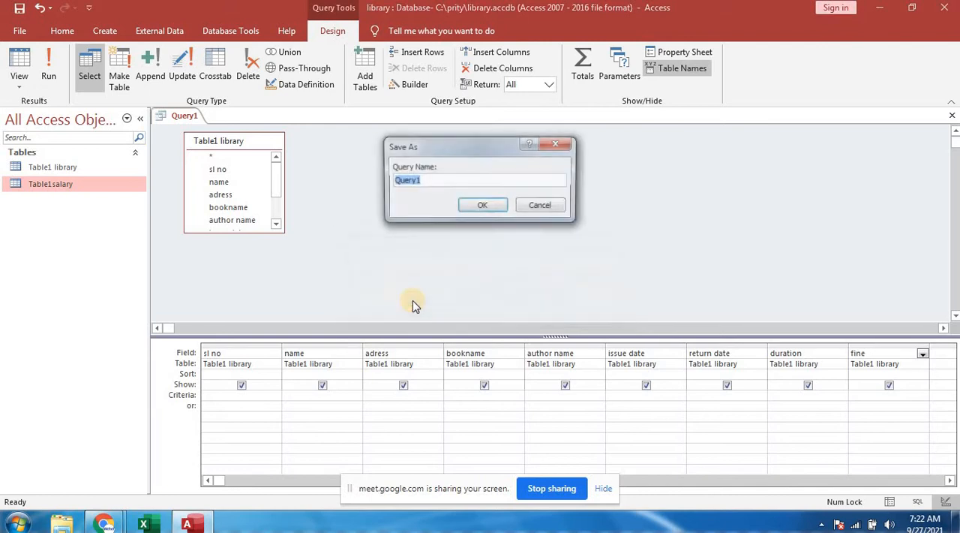
{"action": "left_click", "coordinate": [425, 181]}
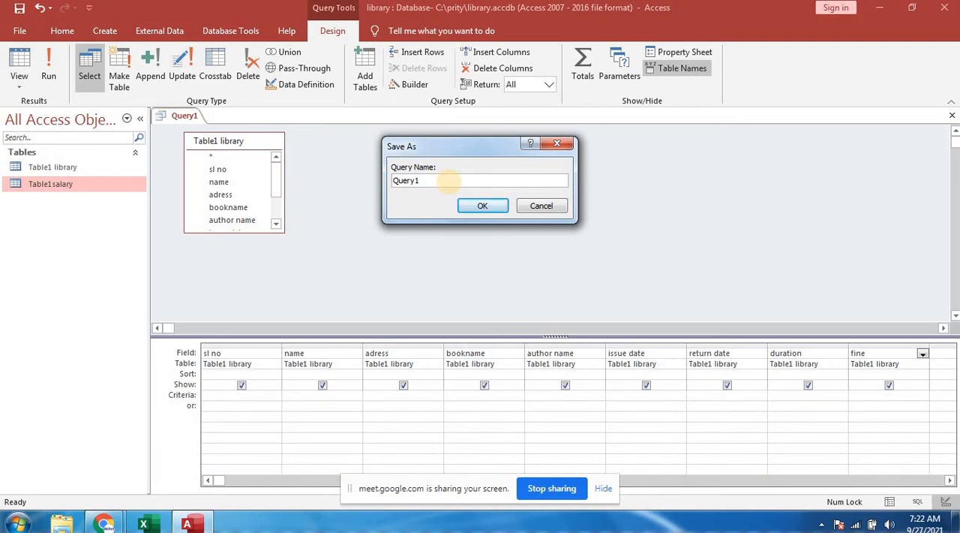
{"action": "type", "text": "lib"}
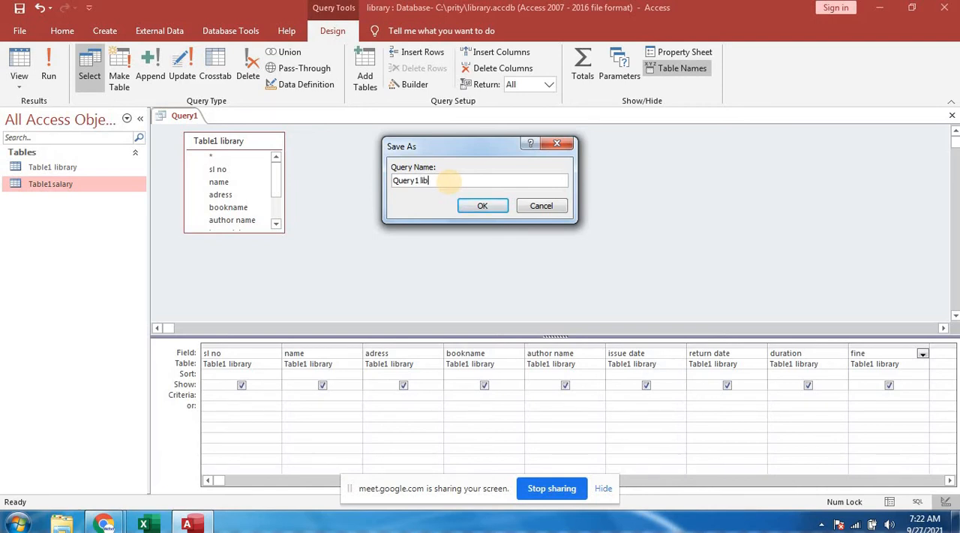
{"action": "left_click", "coordinate": [469, 207]}
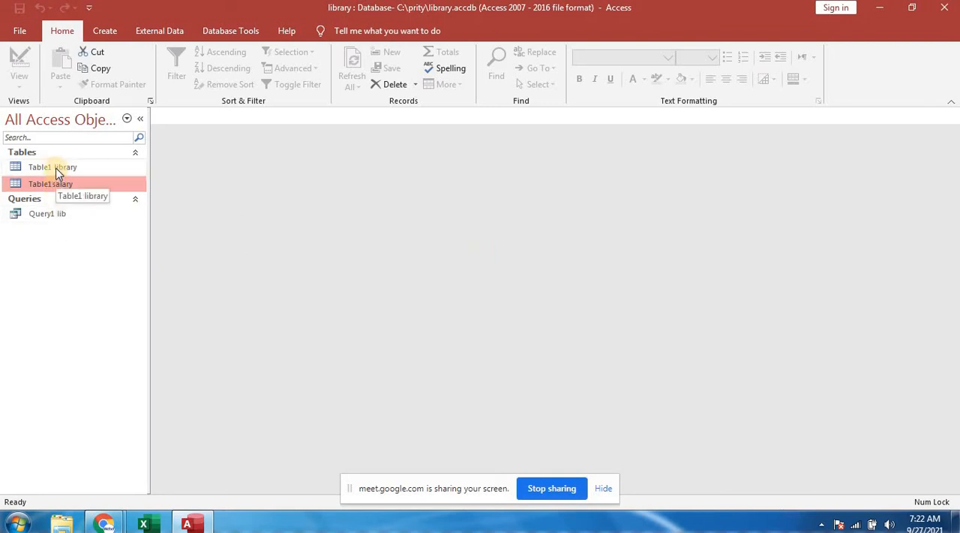
- Inspect the Query1 lib query in Datasheet view and in Design view, closing it each time
{"action": "double_click", "coordinate": [56, 215]}
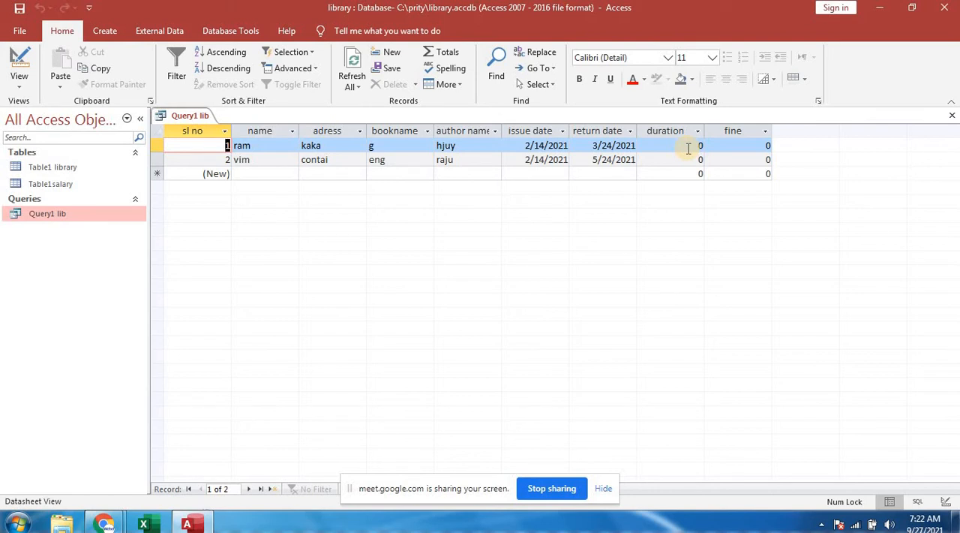
{"action": "left_click", "coordinate": [951, 116]}
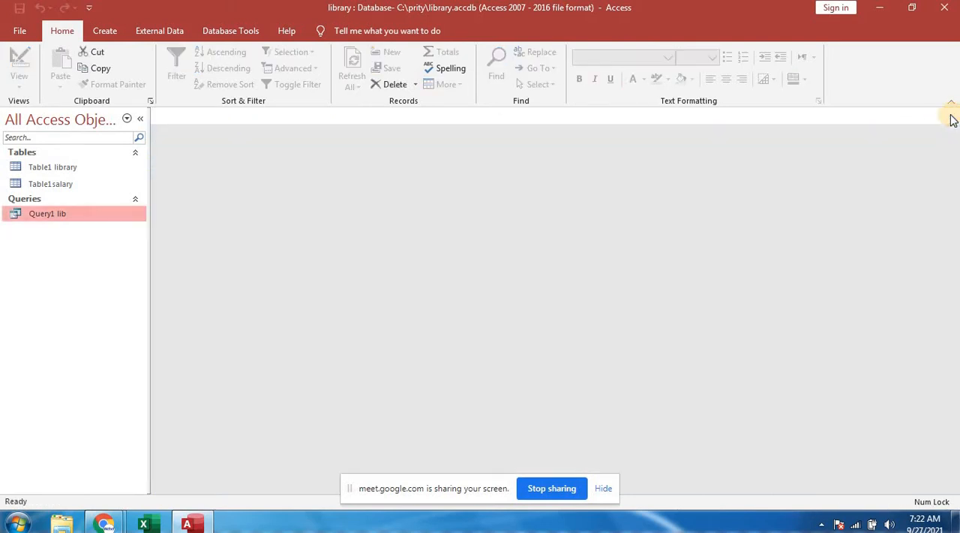
{"action": "right_click", "coordinate": [45, 218]}
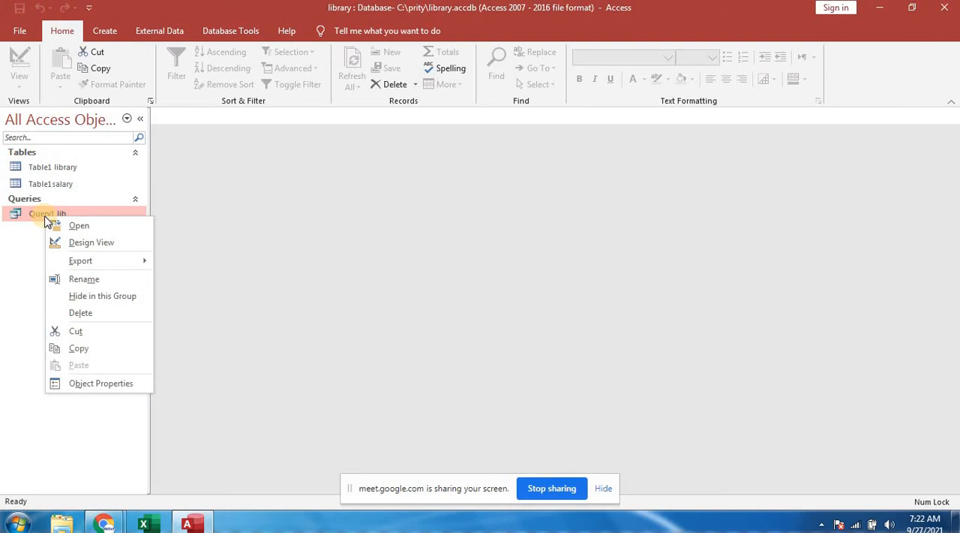
{"action": "left_click", "coordinate": [96, 247]}
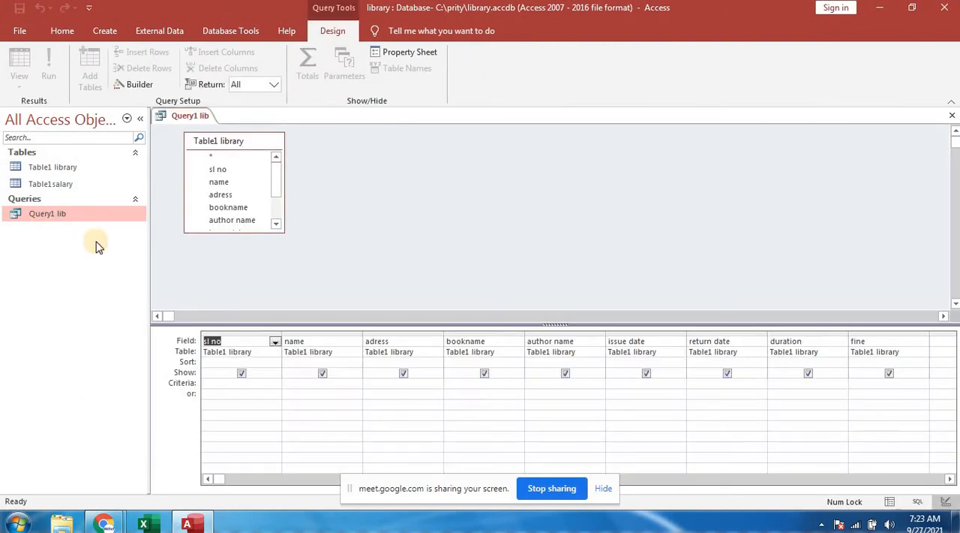
{"action": "left_click", "coordinate": [952, 118]}
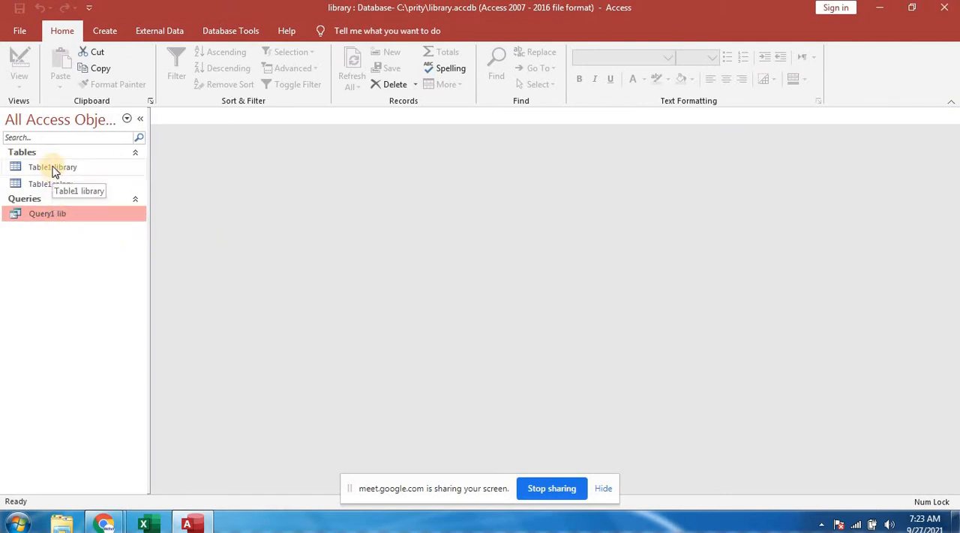
- Open Table1 library in Design view to examine its fields and data types
{"action": "right_click", "coordinate": [52, 170]}
{"action": "left_click", "coordinate": [93, 189]}
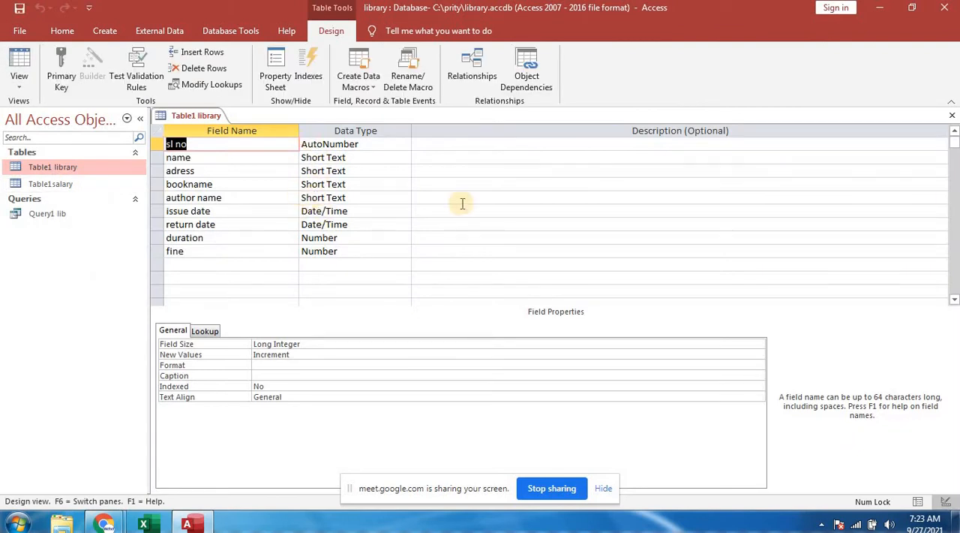
- Close Table1 library and open the Query1 lib query in Design view
{"action": "left_click", "coordinate": [952, 115]}
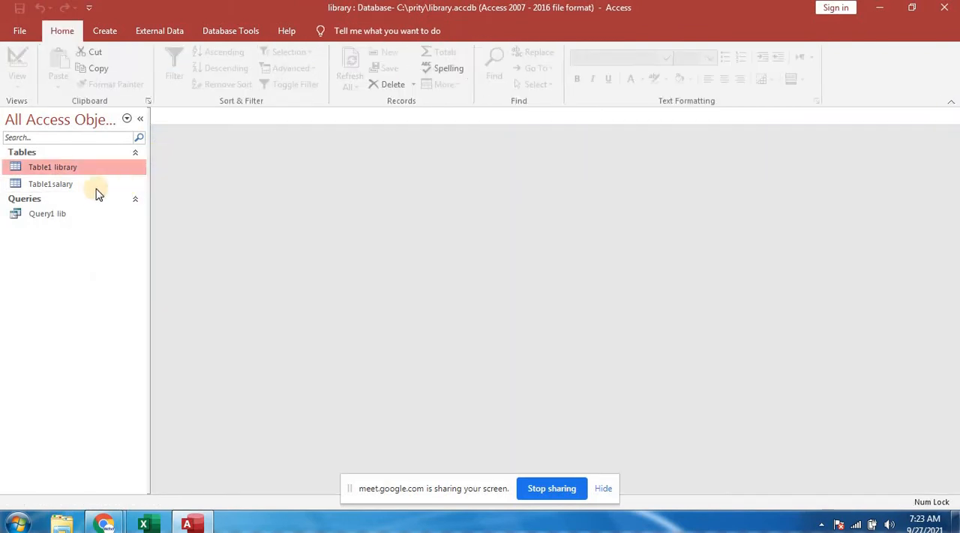
{"action": "right_click", "coordinate": [72, 218]}
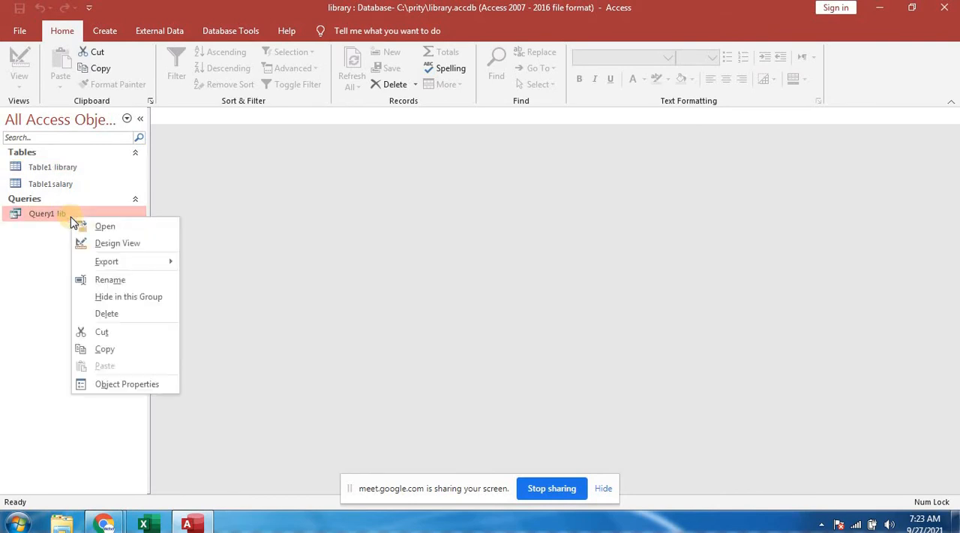
{"action": "left_click", "coordinate": [107, 244]}
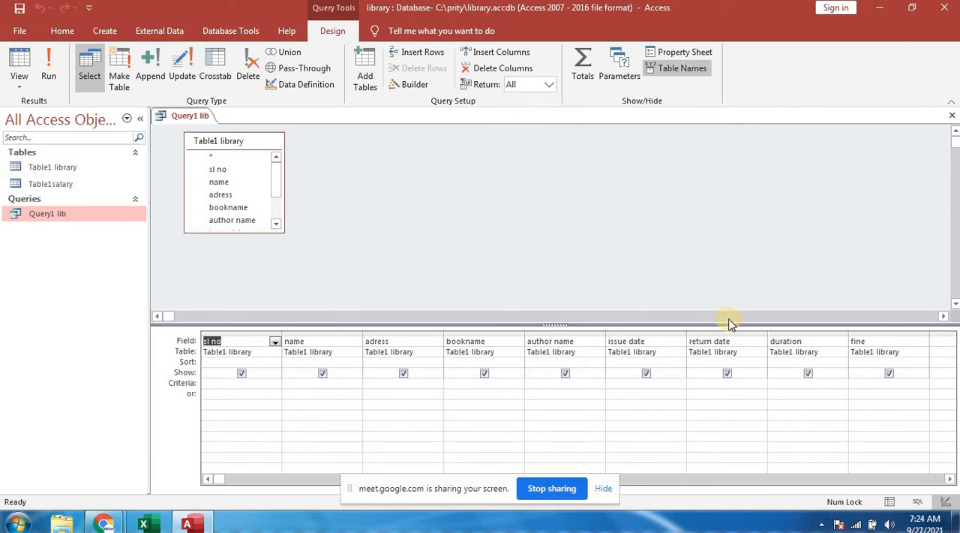
- Turn the query's duration field into a calculated field with the expression duration:[return date]-[issue date]
{"action": "left_click", "coordinate": [807, 341]}
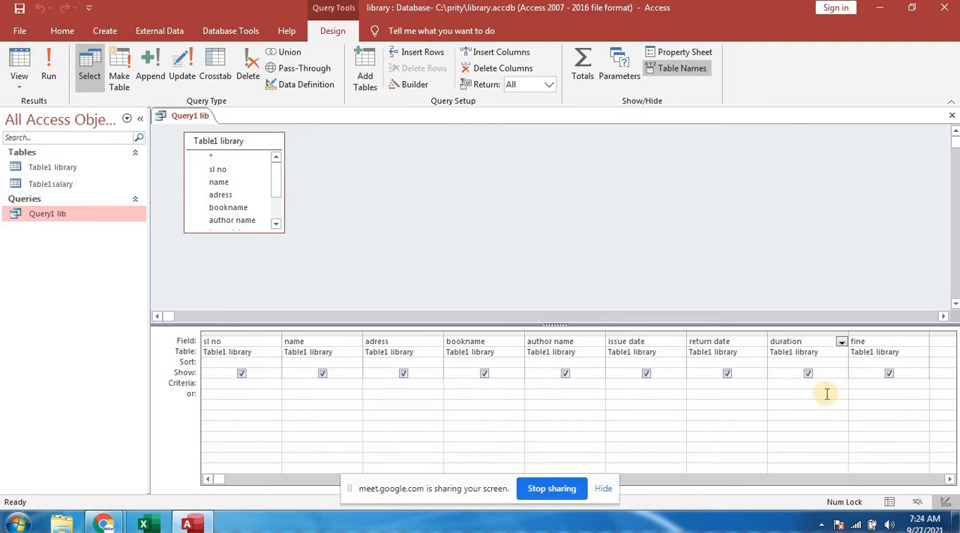
{"action": "right_click", "coordinate": [808, 344]}
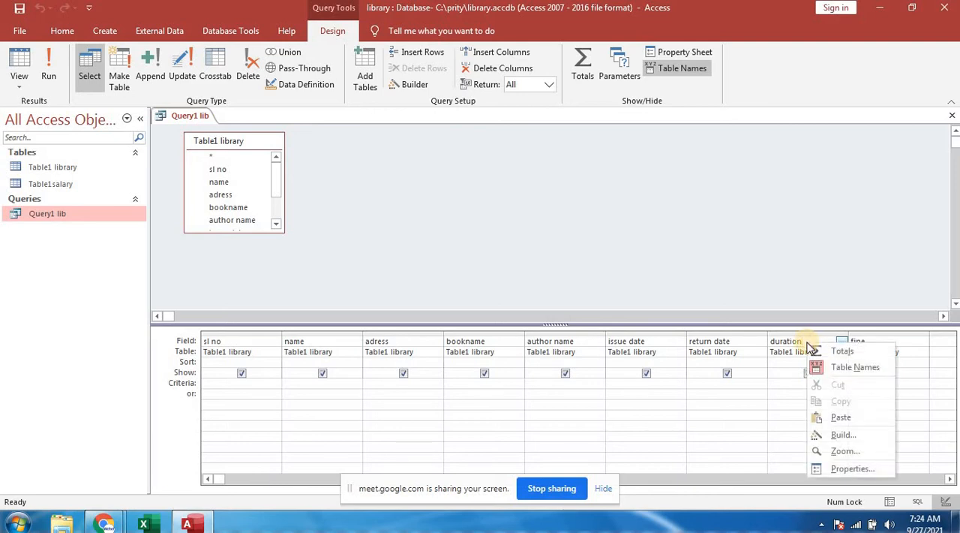
{"action": "left_click", "coordinate": [845, 452]}
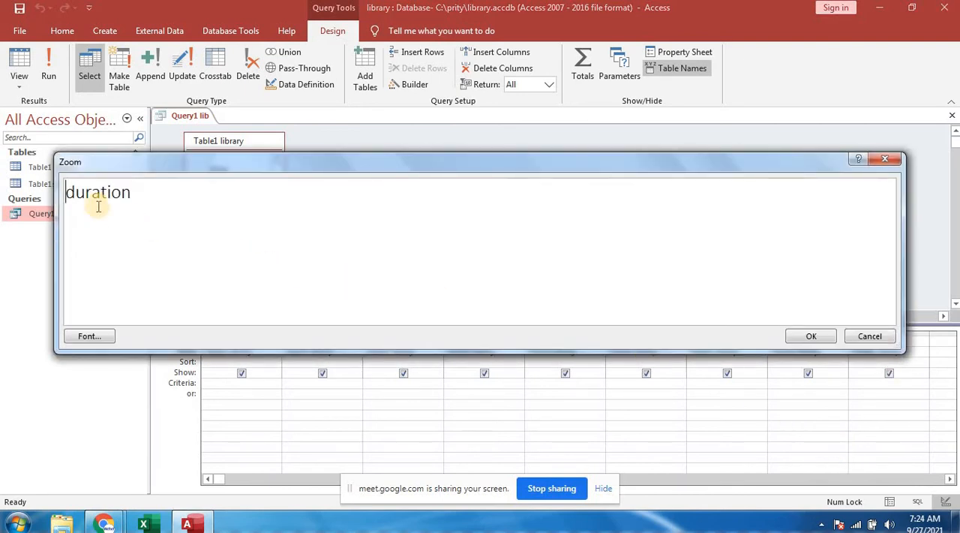
{"action": "left_click", "coordinate": [141, 193]}
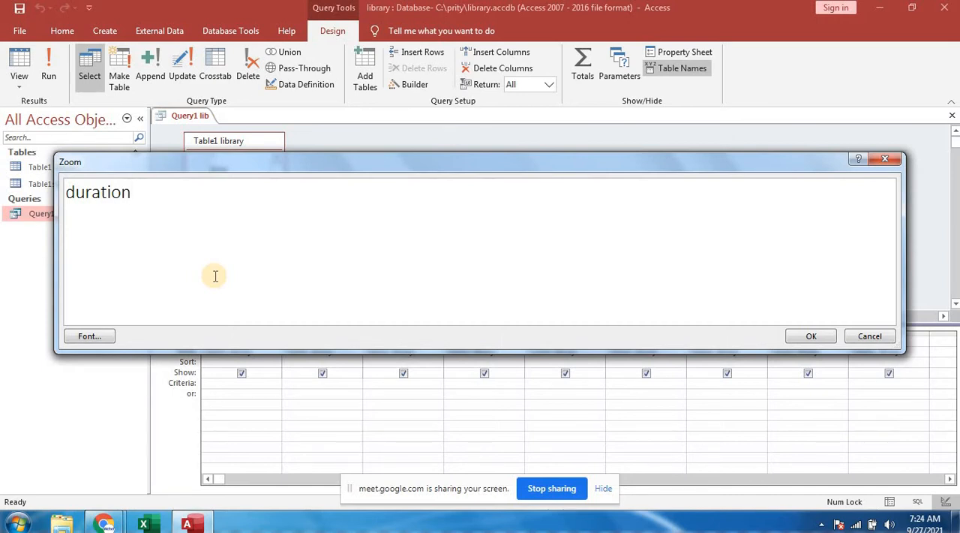
{"action": "type", "text": ":"}
{"action": "left_click_drag", "start_coordinate": [286, 158], "coordinate": [293, 30]}
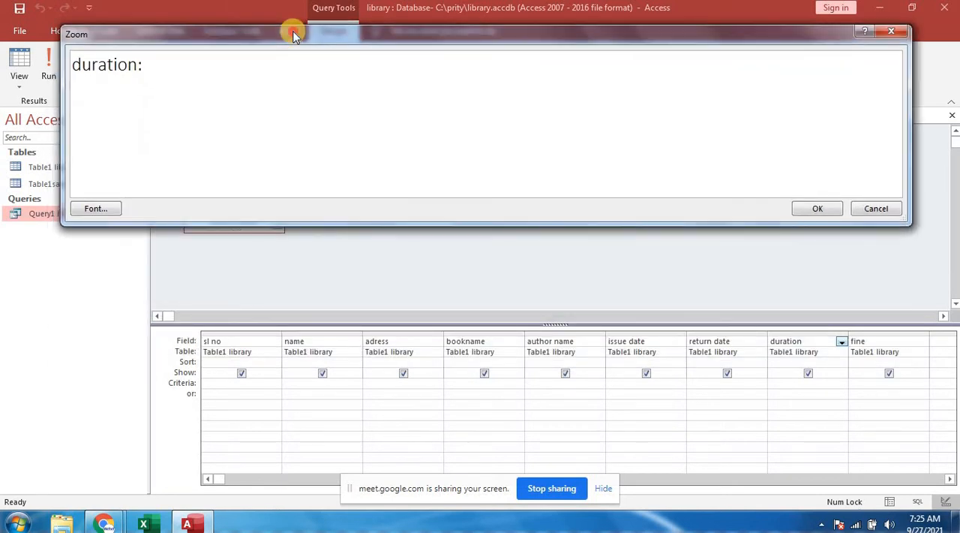
{"action": "left_click", "coordinate": [149, 70]}
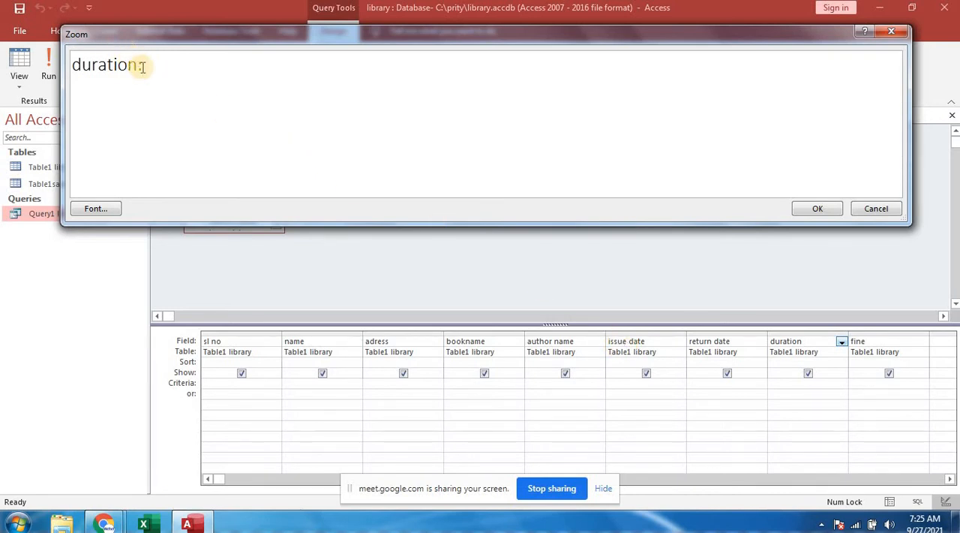
{"action": "type", "text": "[return date"}
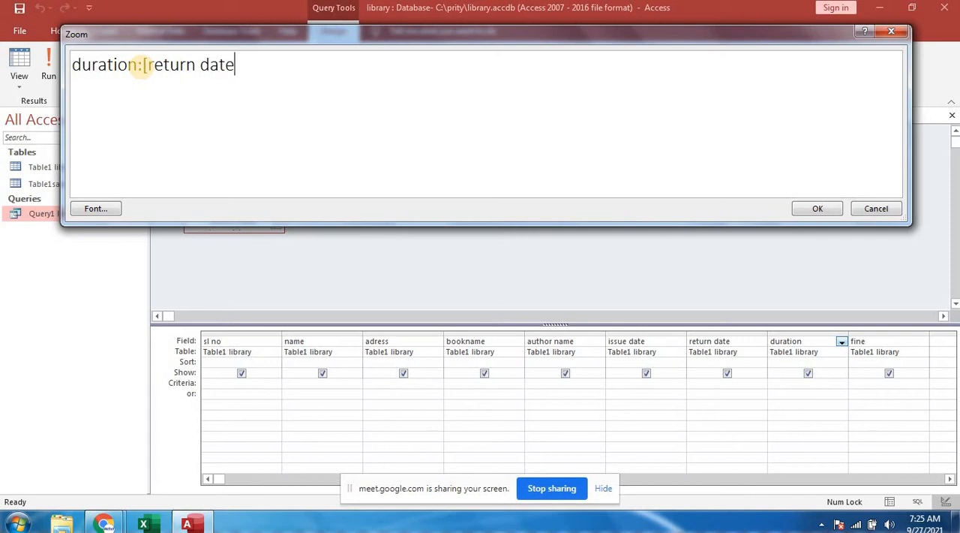
{"action": "type", "text": "]"}
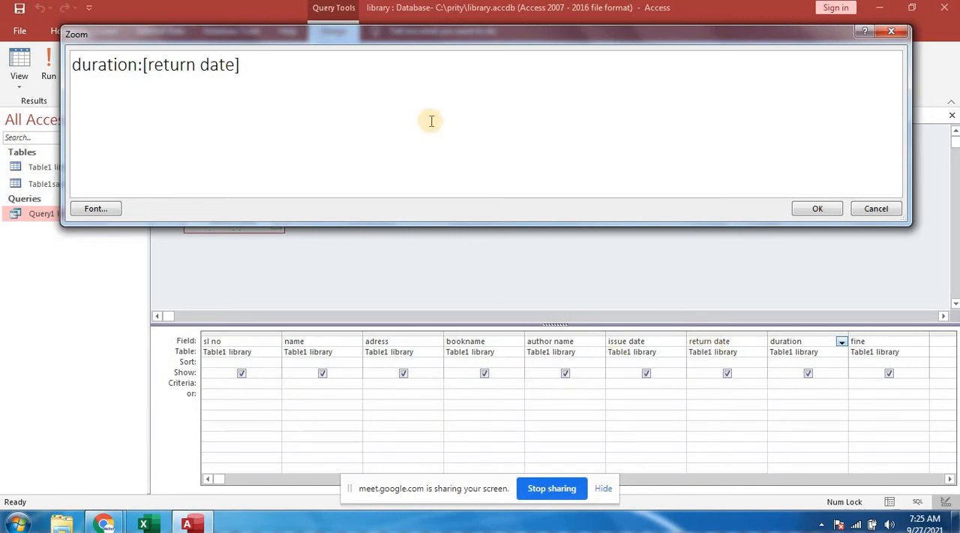
{"action": "type", "text": "-[issue date]"}
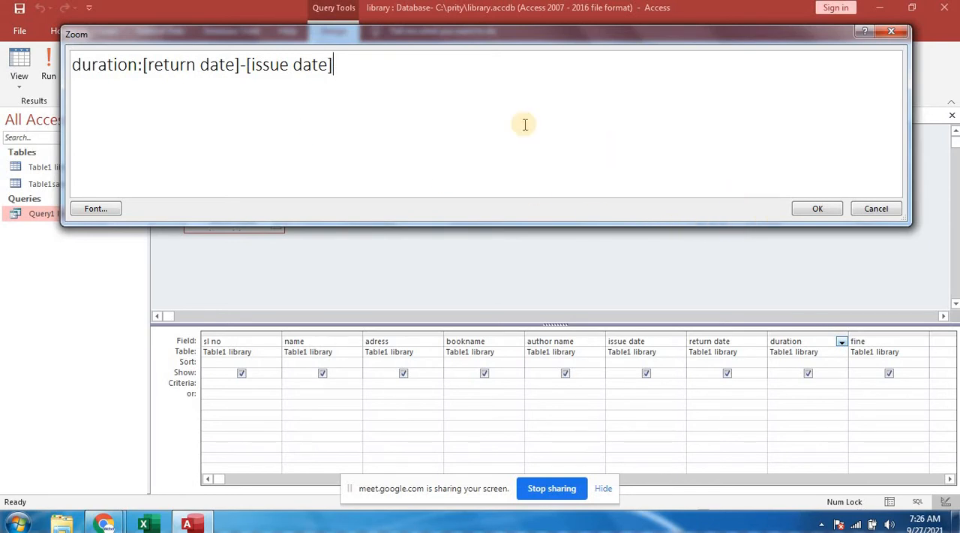
{"action": "left_click", "coordinate": [816, 210]}
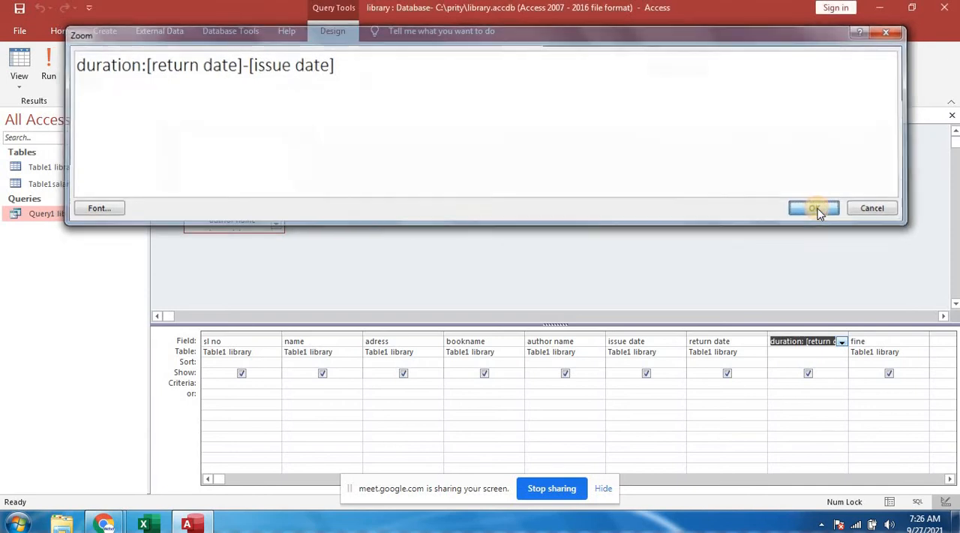
- Review the duration field's full expression in the Zoom box and close it
{"action": "right_click", "coordinate": [804, 344]}
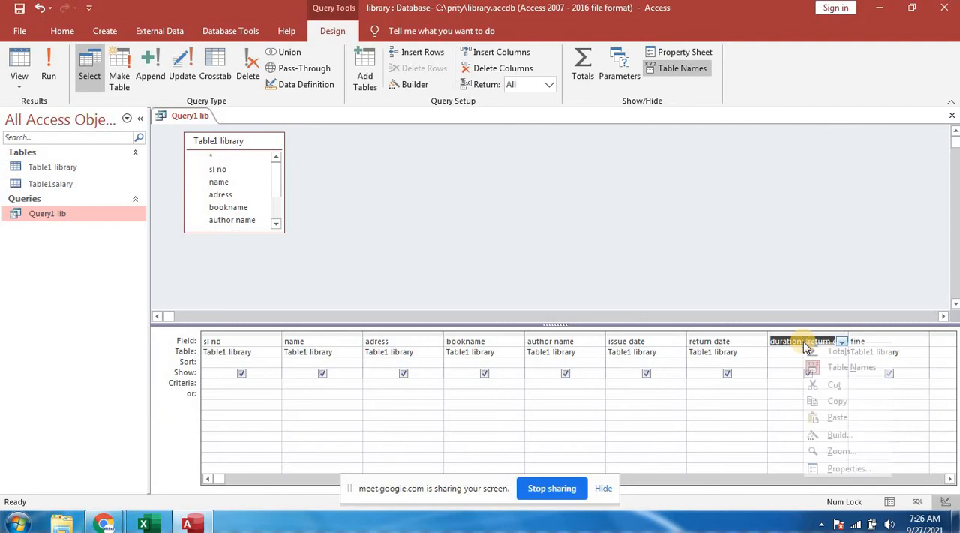
{"action": "left_click", "coordinate": [836, 450]}
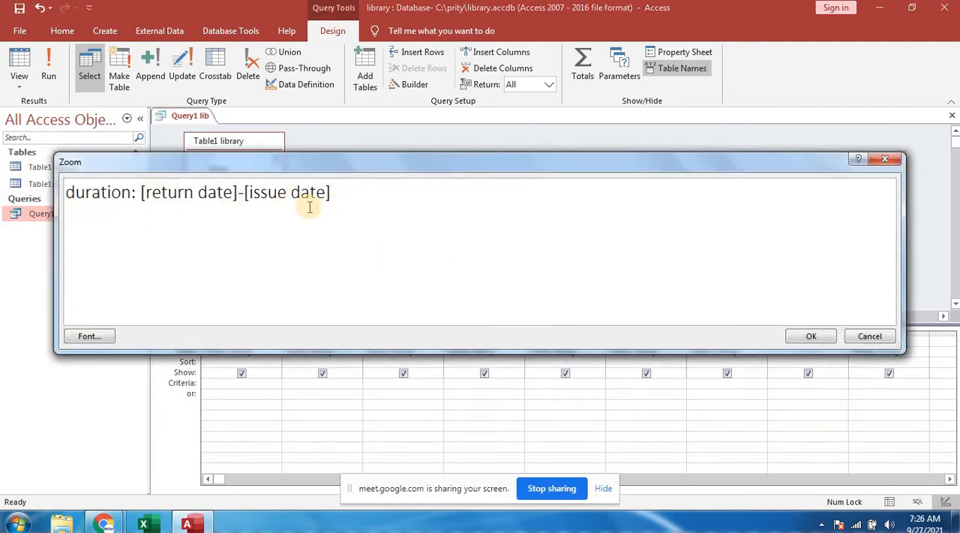
{"action": "left_click", "coordinate": [811, 337]}
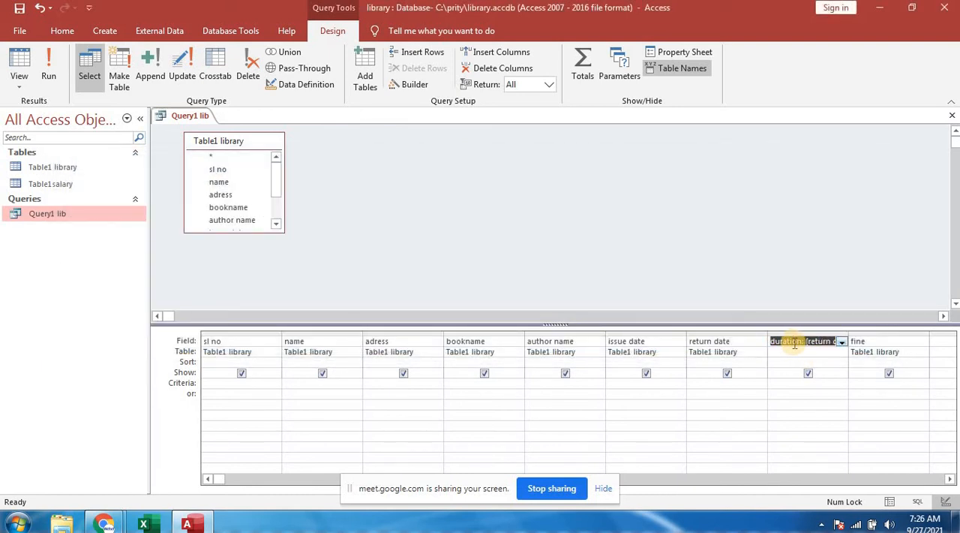
- Turn the query's fine field into a calculated field with the expression fine:iif([duration]>15,20,0)
{"action": "left_click", "coordinate": [869, 342]}
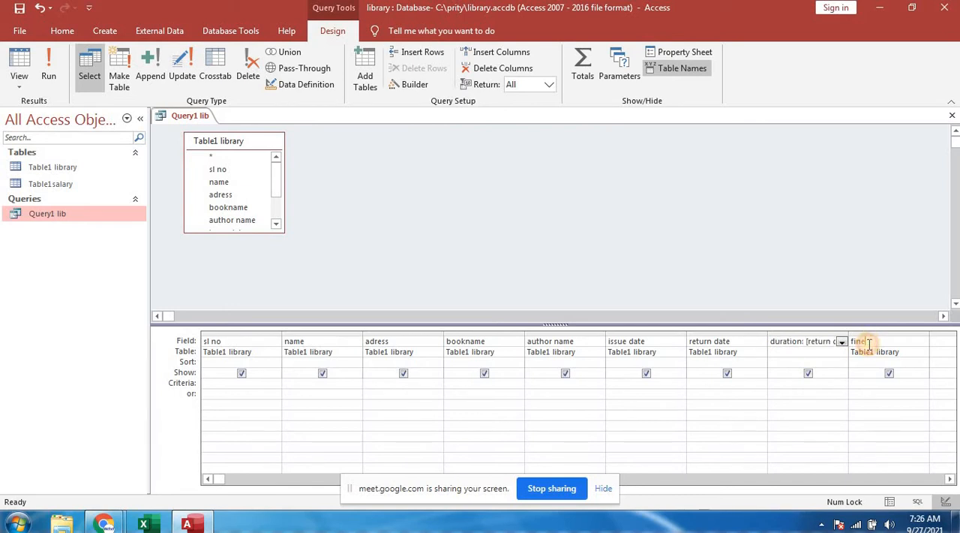
{"action": "right_click", "coordinate": [866, 342]}
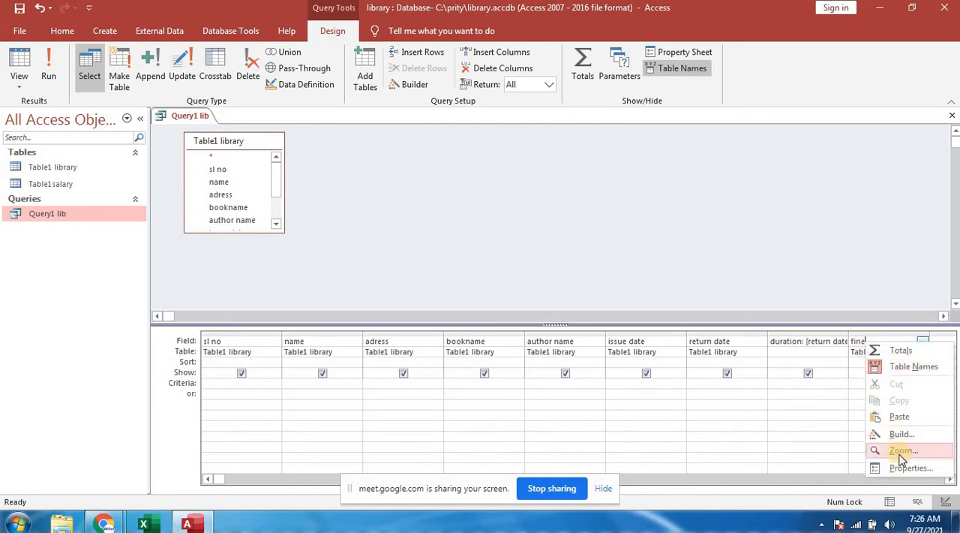
{"action": "left_click", "coordinate": [901, 450]}
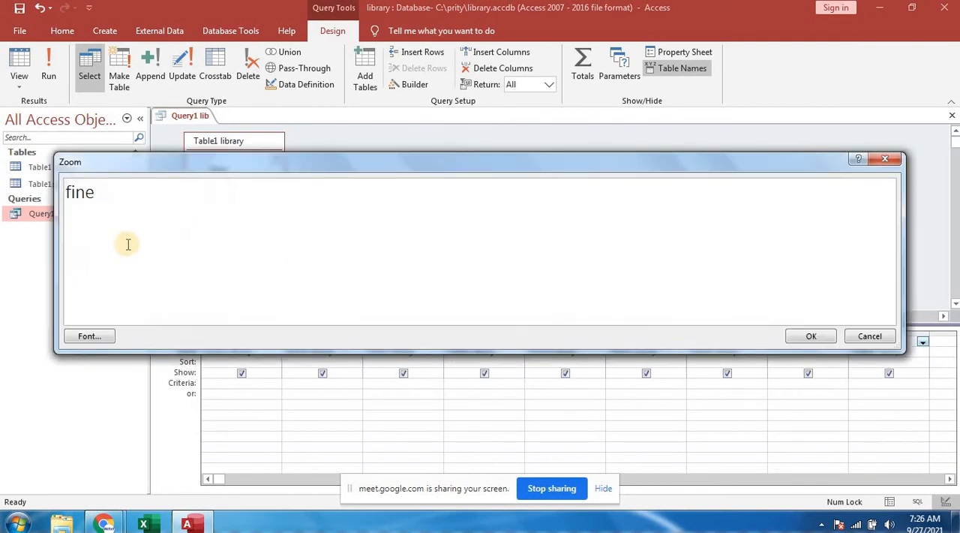
{"action": "left_click", "coordinate": [96, 192]}
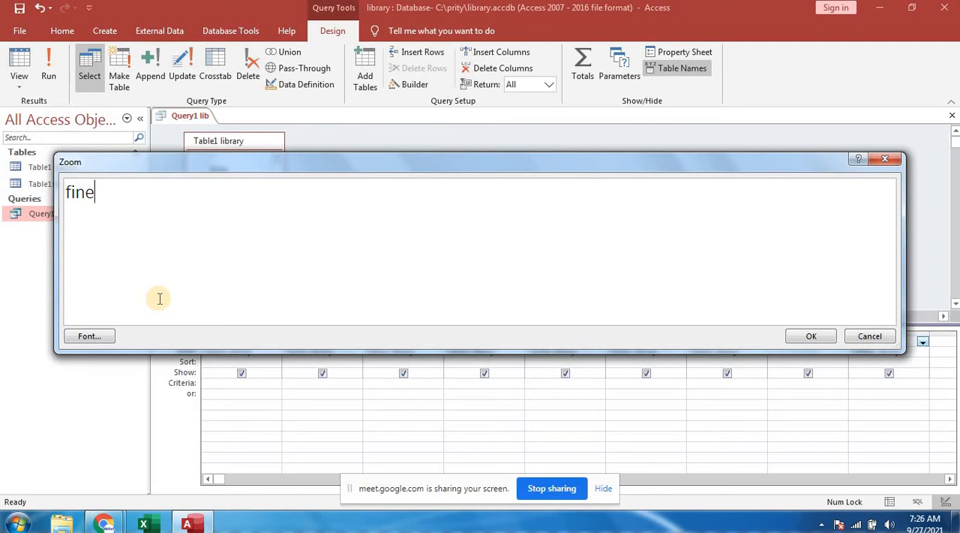
{"action": "type", "text": ":"}
{"action": "type", "text": "iif("}
{"action": "type", "text": "[durati"}
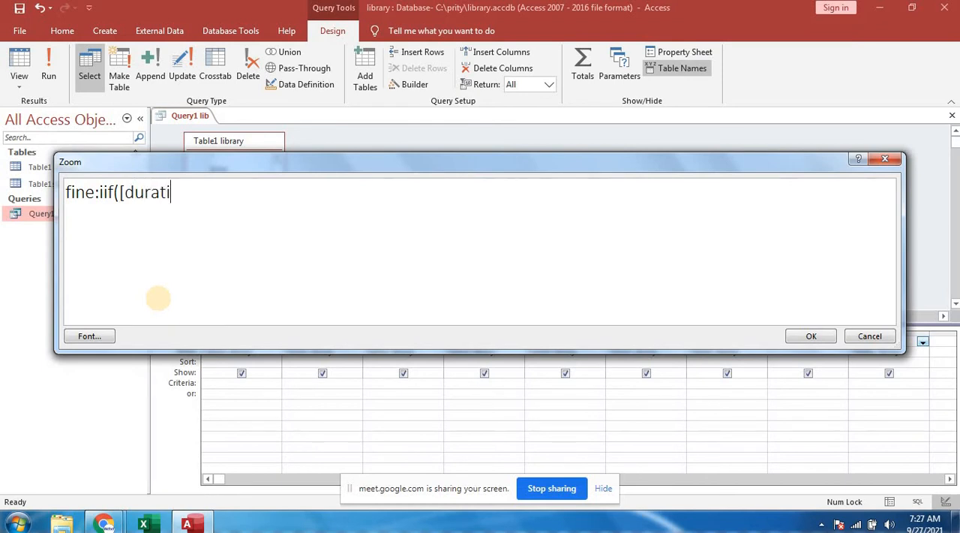
{"action": "type", "text": "on]"}
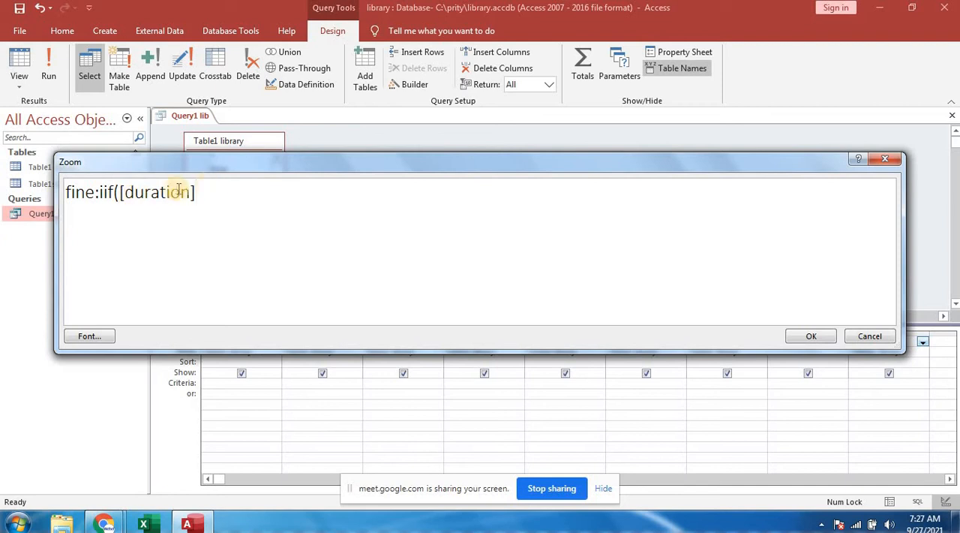
{"action": "left_click", "coordinate": [321, 168]}
{"action": "left_click_drag", "start_coordinate": [322, 167], "coordinate": [343, 96]}
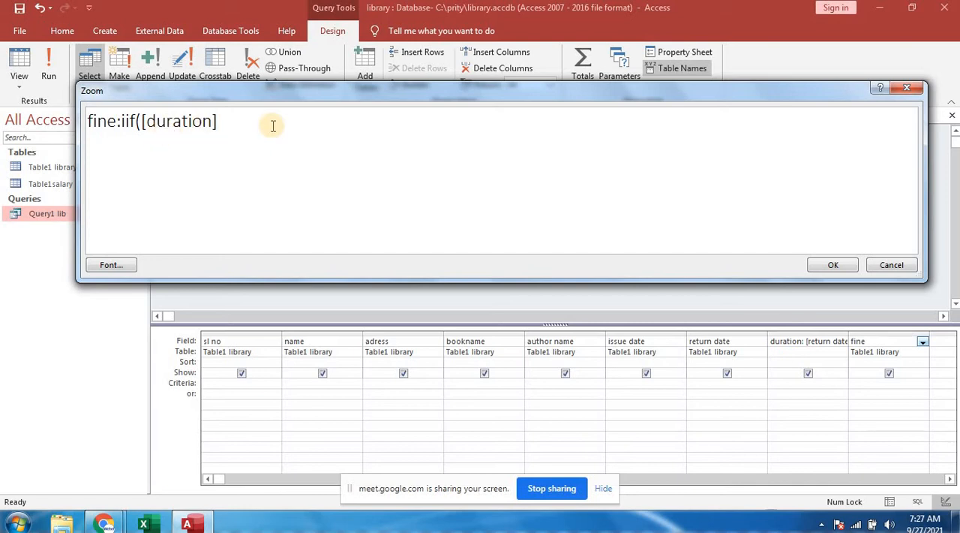
{"action": "type", "text": ">15,20,0"}
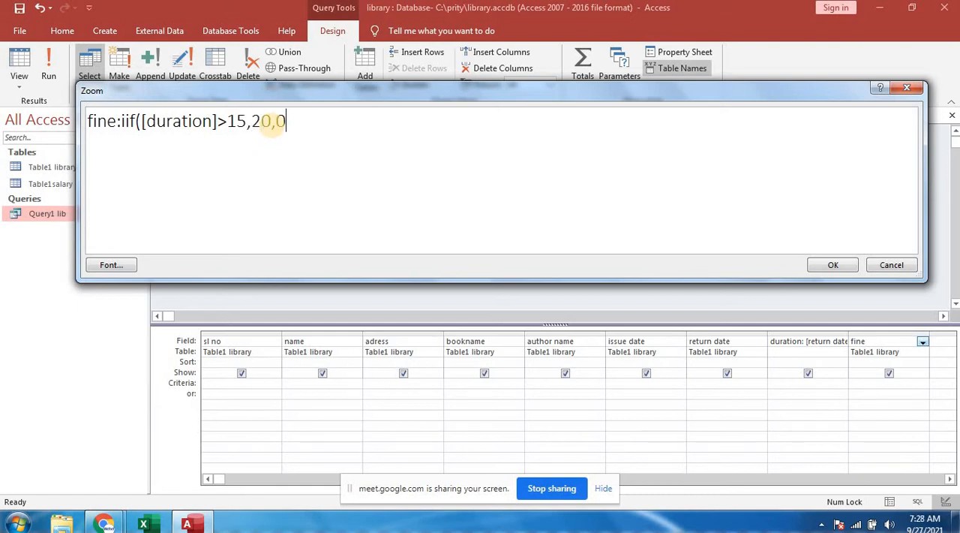
{"action": "type", "text": ")"}
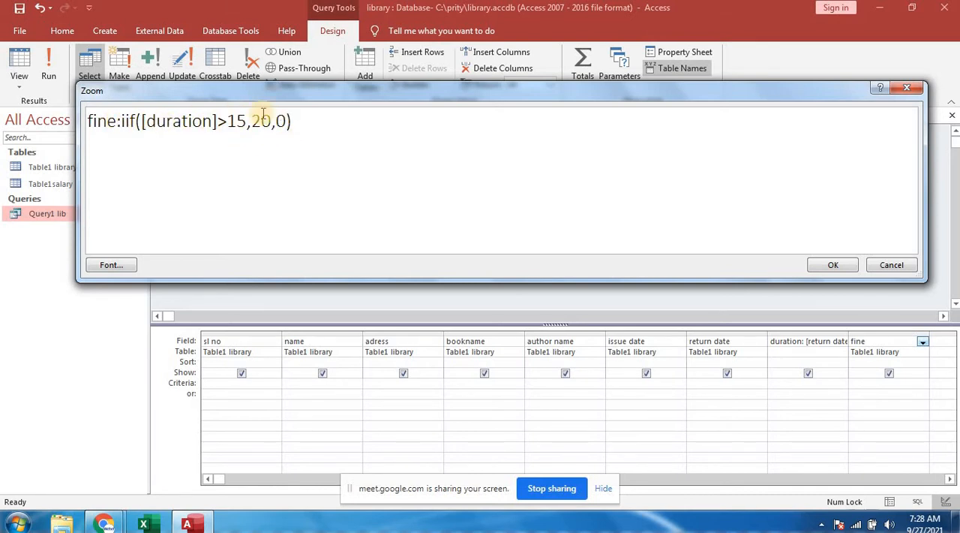
{"action": "left_click", "coordinate": [118, 122]}
{"action": "type", "text": ":"}
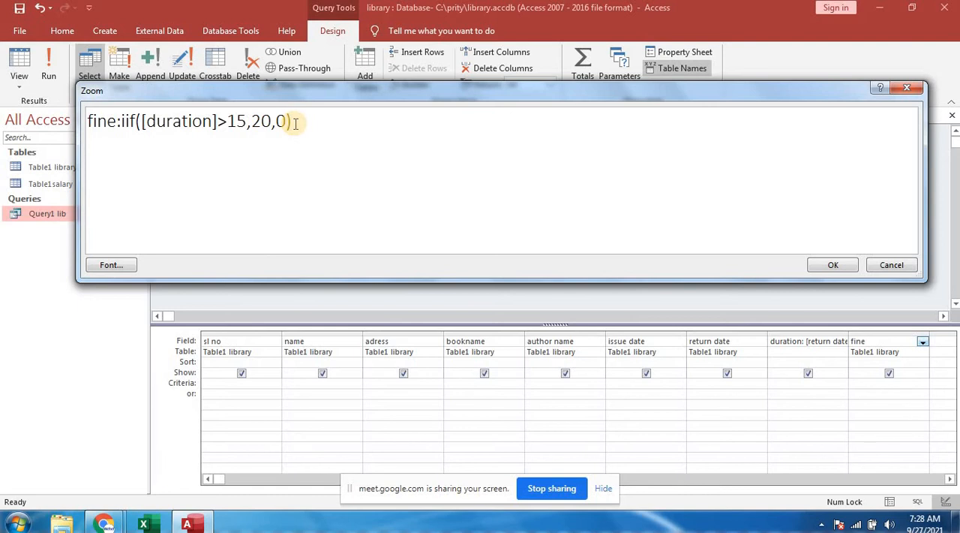
{"action": "left_click", "coordinate": [834, 266]}
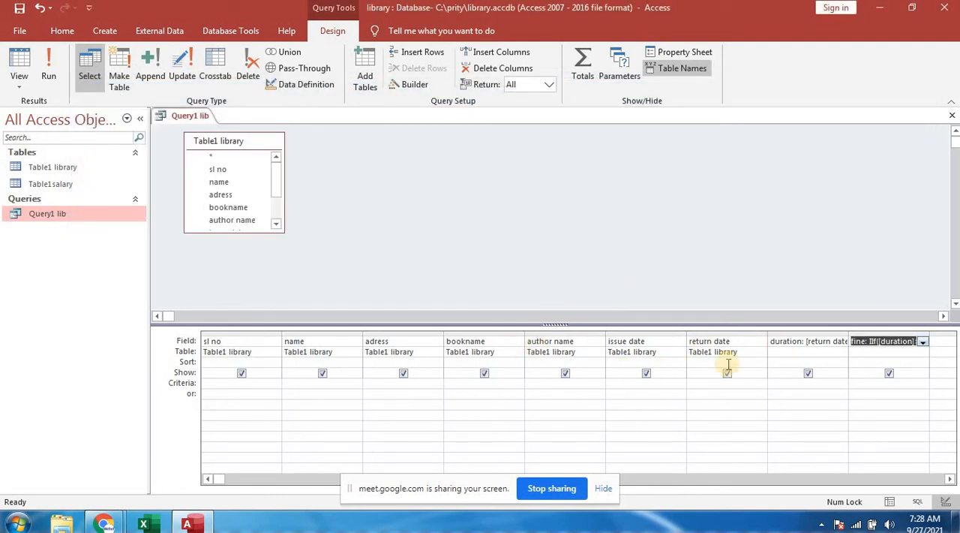
- Close the Query1 lib query and save its design changes
{"action": "left_click", "coordinate": [953, 117]}
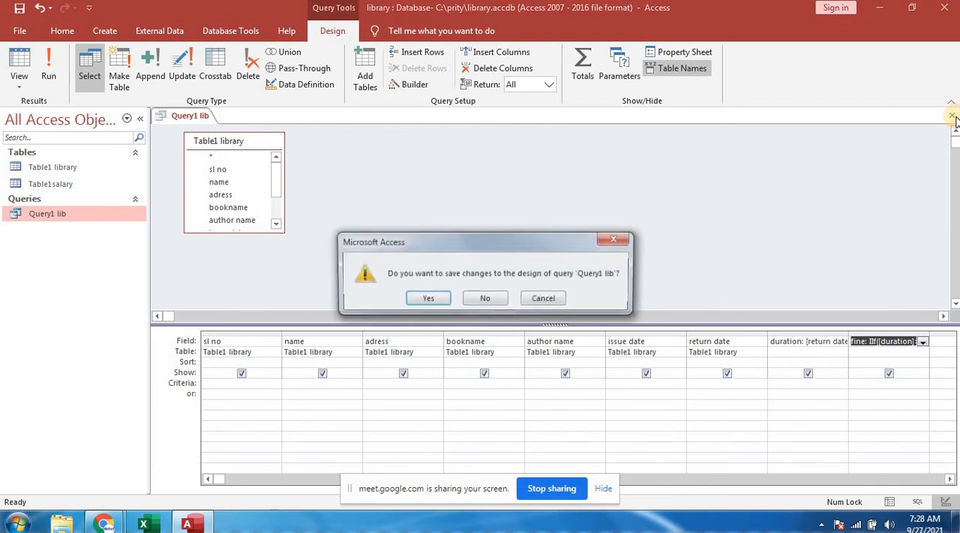
{"action": "left_click", "coordinate": [427, 298]}
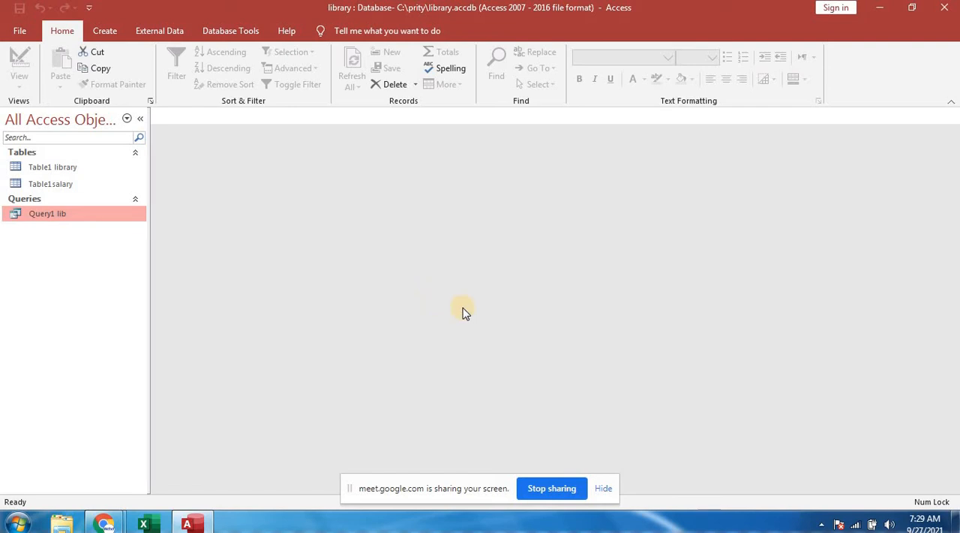
- Compare the duration and fine values in the Query1 lib datasheet with those in Table1 library, closing each one
{"action": "double_click", "coordinate": [50, 214]}
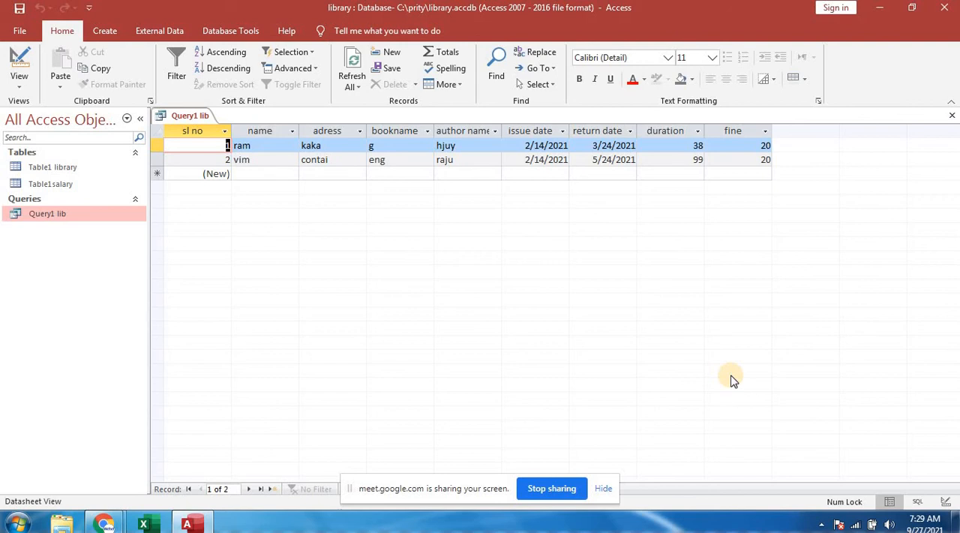
{"action": "left_click", "coordinate": [951, 119]}
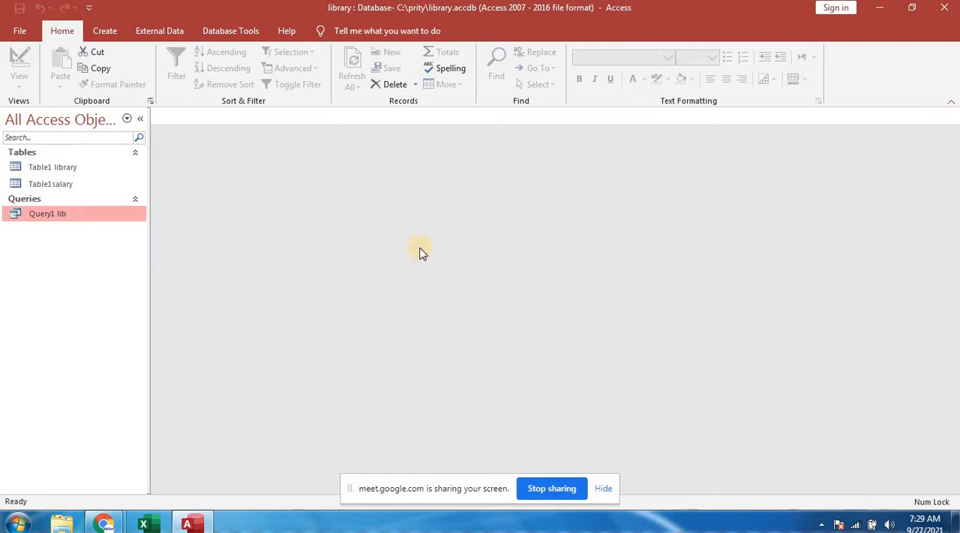
{"action": "double_click", "coordinate": [68, 168]}
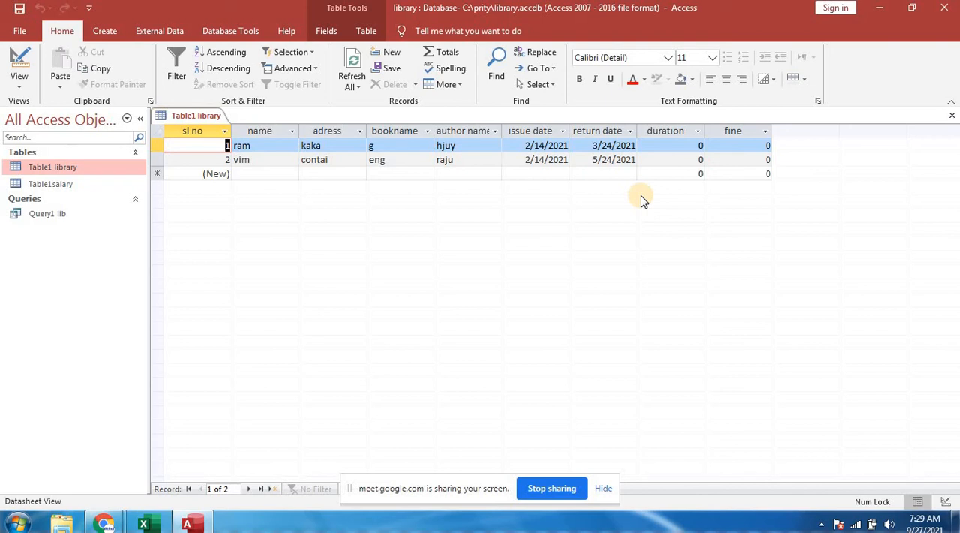
{"action": "left_click", "coordinate": [950, 118]}
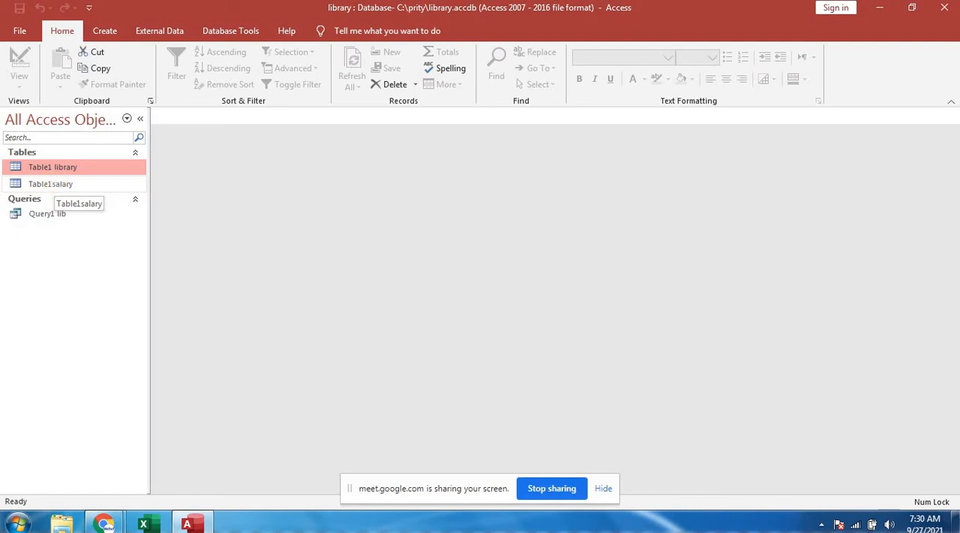
- Create a new query in Design view with Table1salary as its source table
{"action": "left_click", "coordinate": [73, 187]}
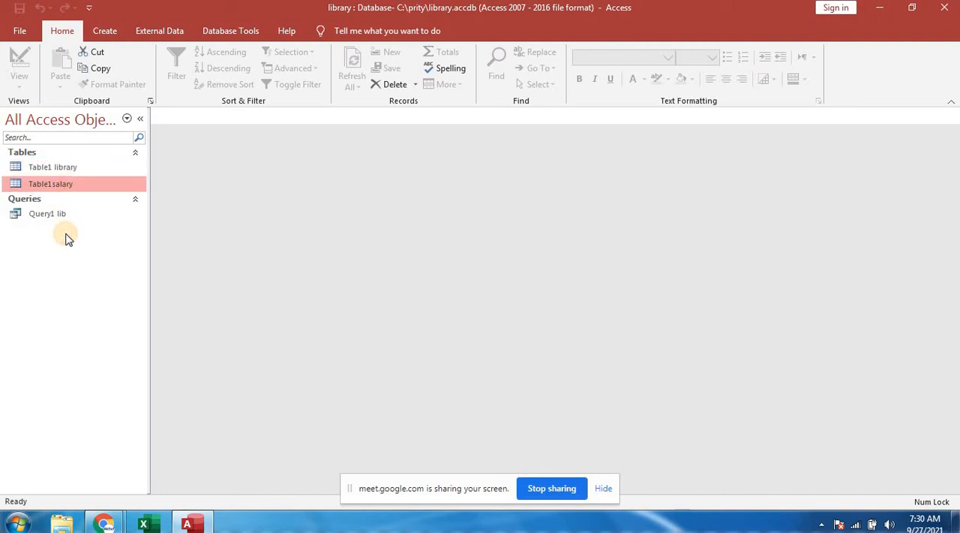
{"action": "left_click", "coordinate": [106, 31]}
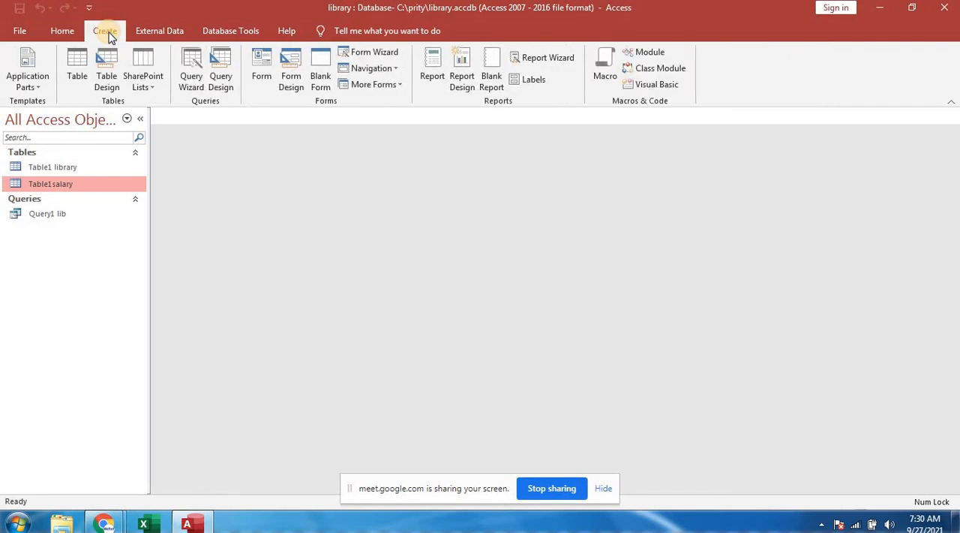
{"action": "left_click", "coordinate": [219, 77]}
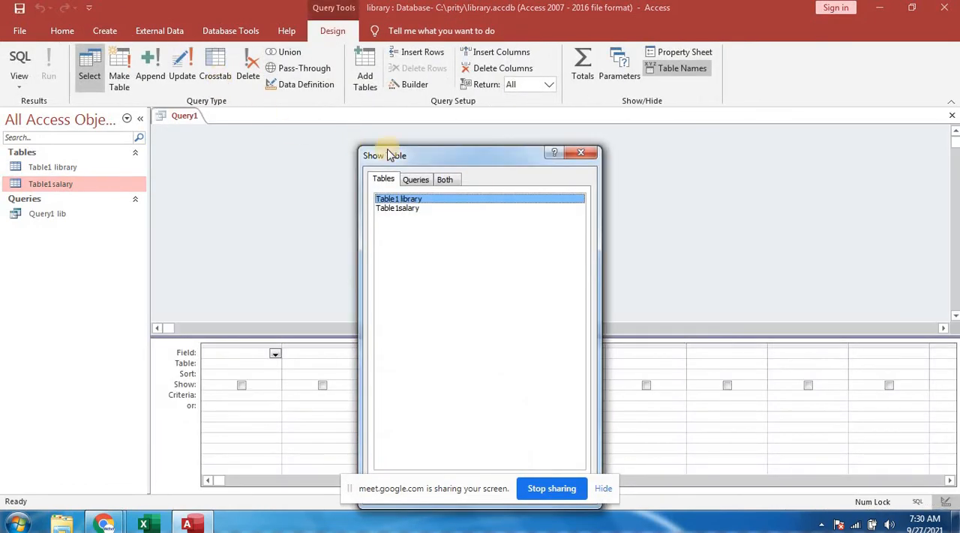
{"action": "left_click", "coordinate": [429, 155]}
{"action": "left_click_drag", "start_coordinate": [429, 156], "coordinate": [412, 91]}
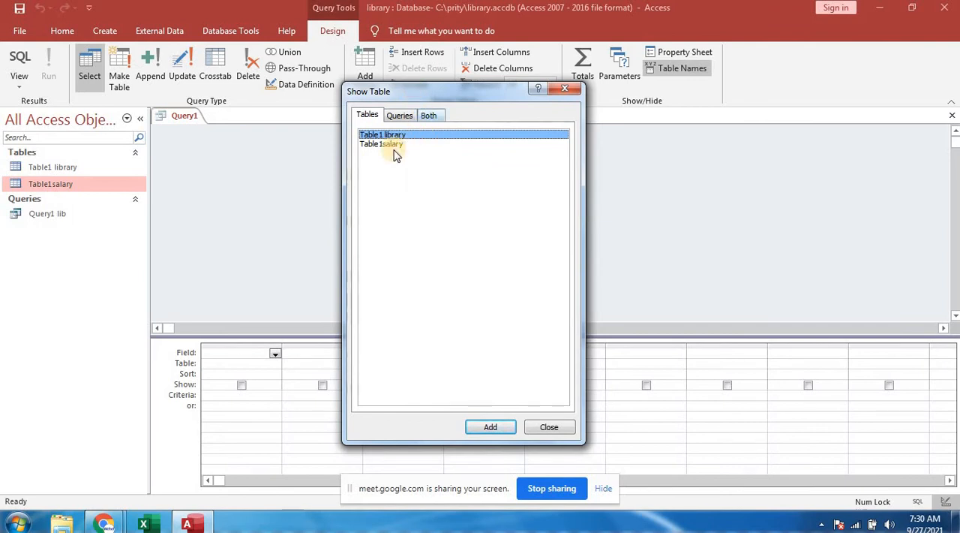
{"action": "left_click", "coordinate": [371, 138]}
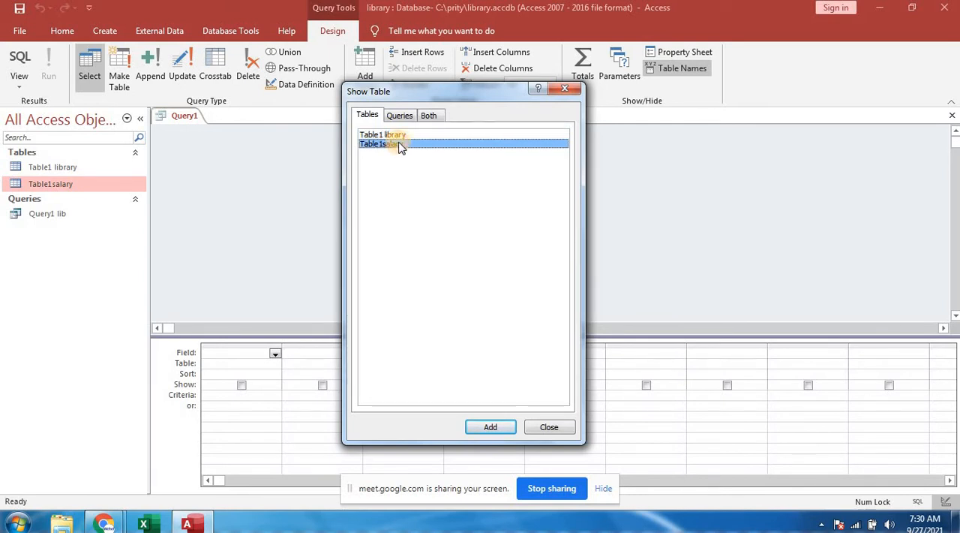
{"action": "left_click", "coordinate": [400, 144]}
{"action": "left_click", "coordinate": [490, 427]}
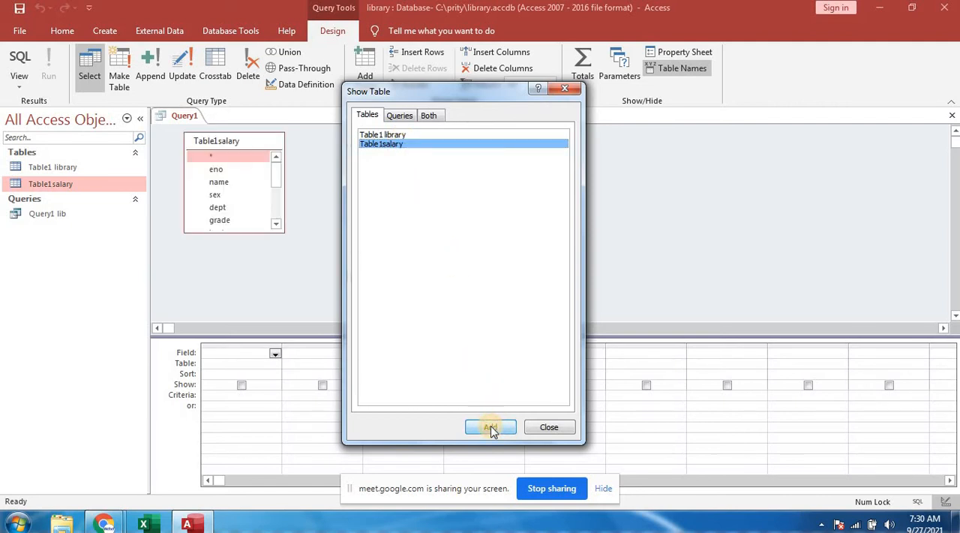
{"action": "left_click", "coordinate": [537, 432]}
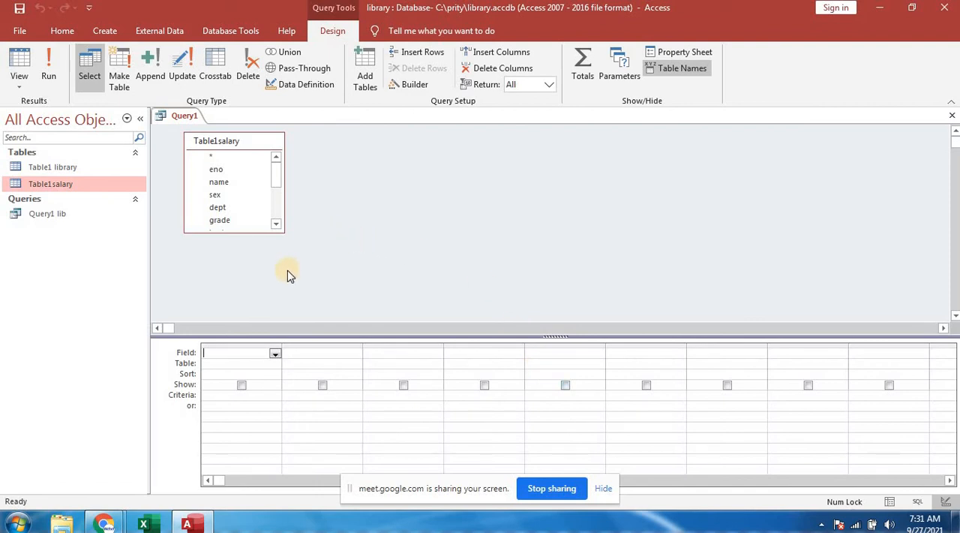
- Add the eno, name and sex fields of Table1salary to the first three columns of the query grid
{"action": "left_click", "coordinate": [275, 354]}
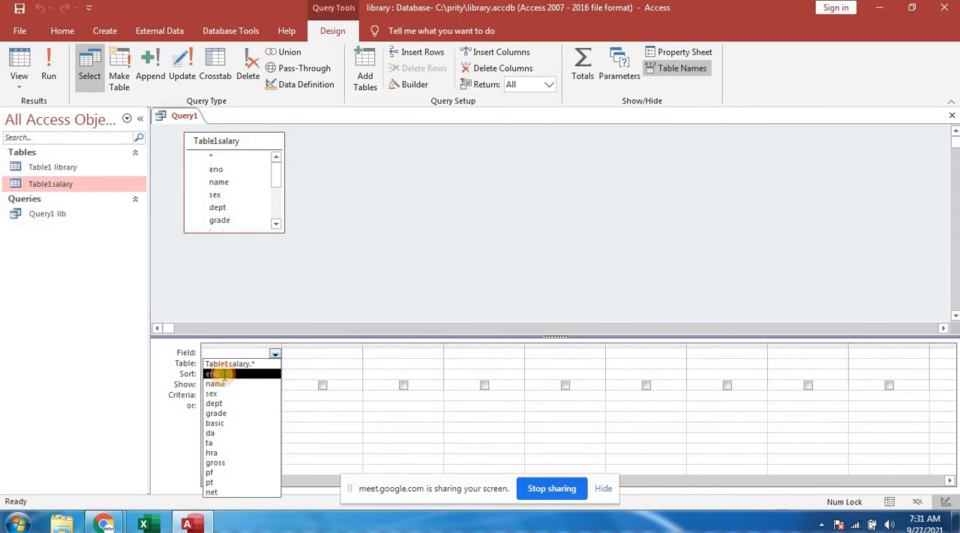
{"action": "left_click", "coordinate": [216, 372]}
{"action": "left_click", "coordinate": [307, 354]}
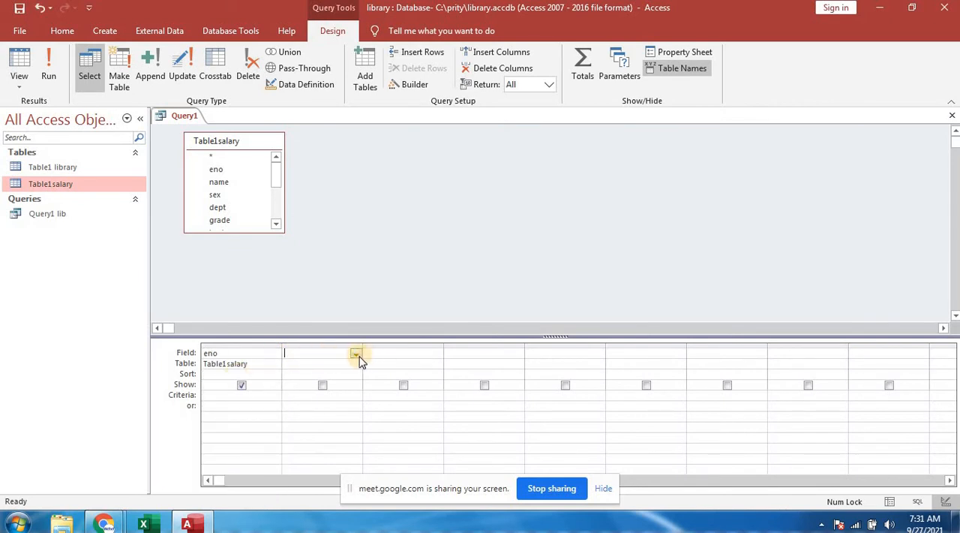
{"action": "left_click", "coordinate": [356, 353]}
{"action": "left_click", "coordinate": [308, 383]}
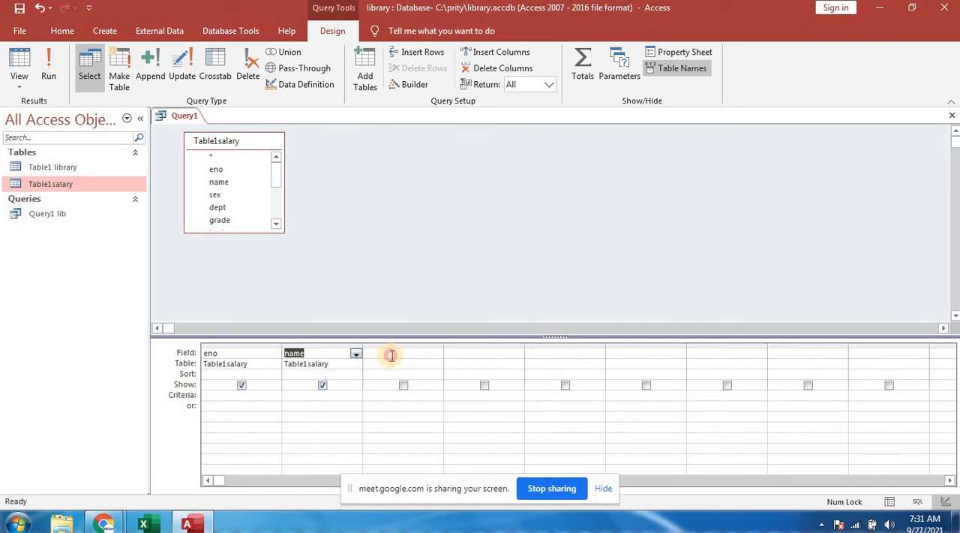
{"action": "left_click", "coordinate": [433, 355]}
{"action": "left_click", "coordinate": [437, 354]}
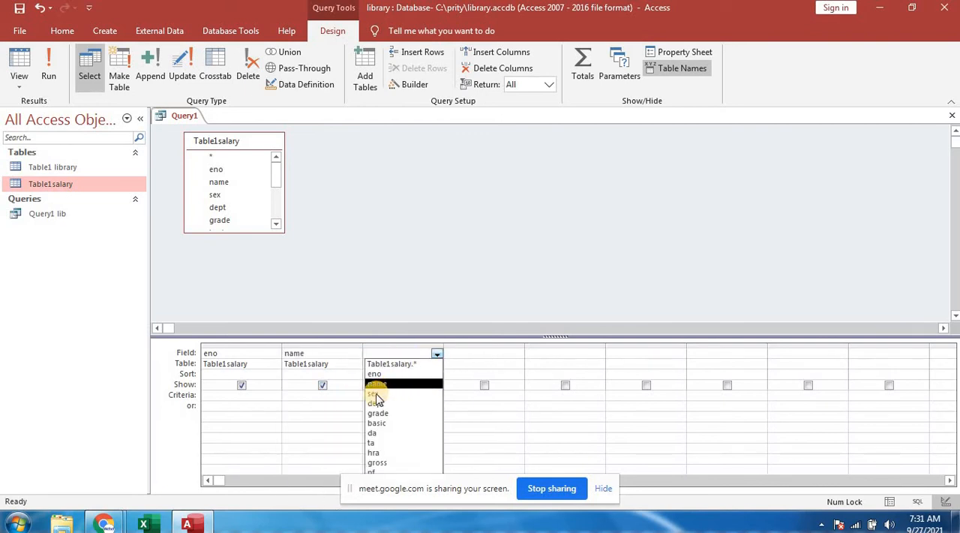
{"action": "left_click", "coordinate": [420, 393]}
- Add the dept, grade and basic fields to the query grid's following columns
{"action": "left_click", "coordinate": [514, 354]}
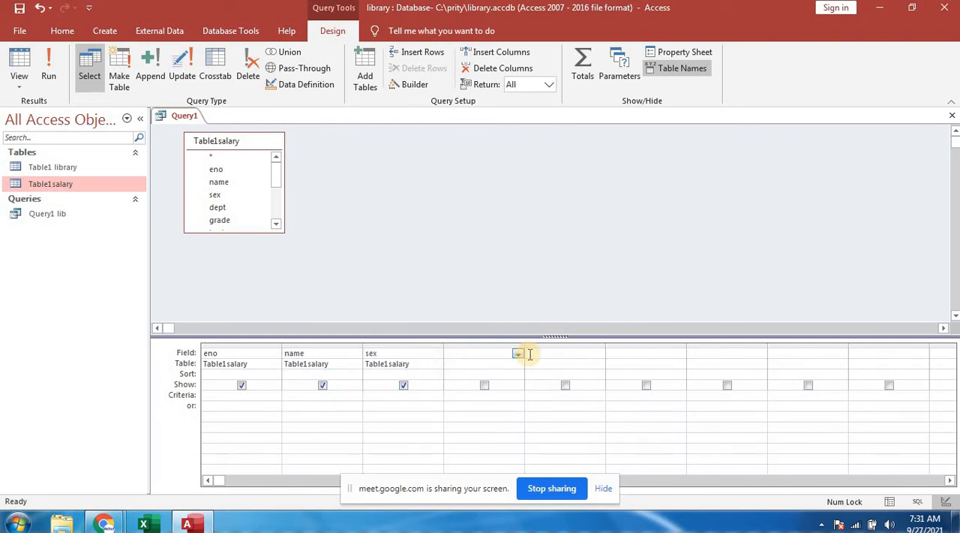
{"action": "left_click", "coordinate": [518, 354]}
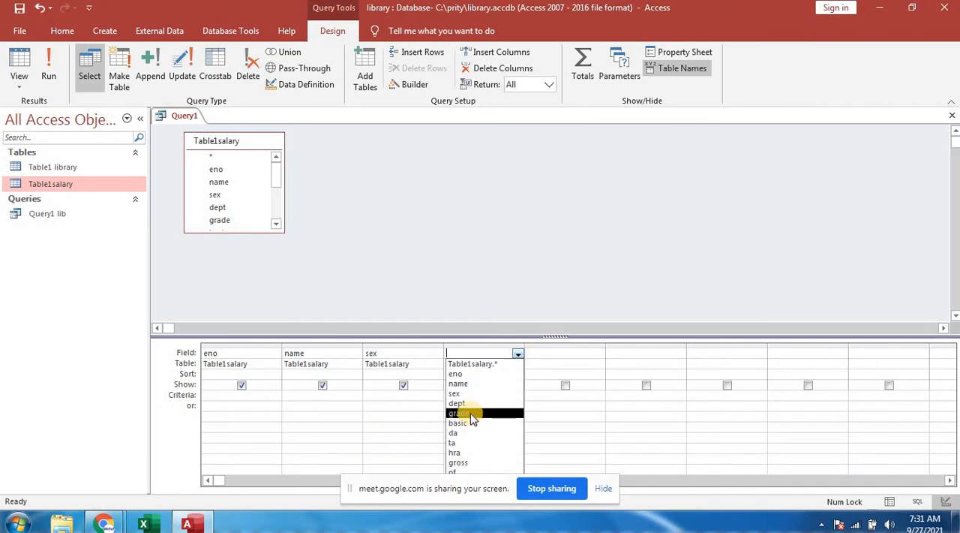
{"action": "left_click", "coordinate": [469, 405]}
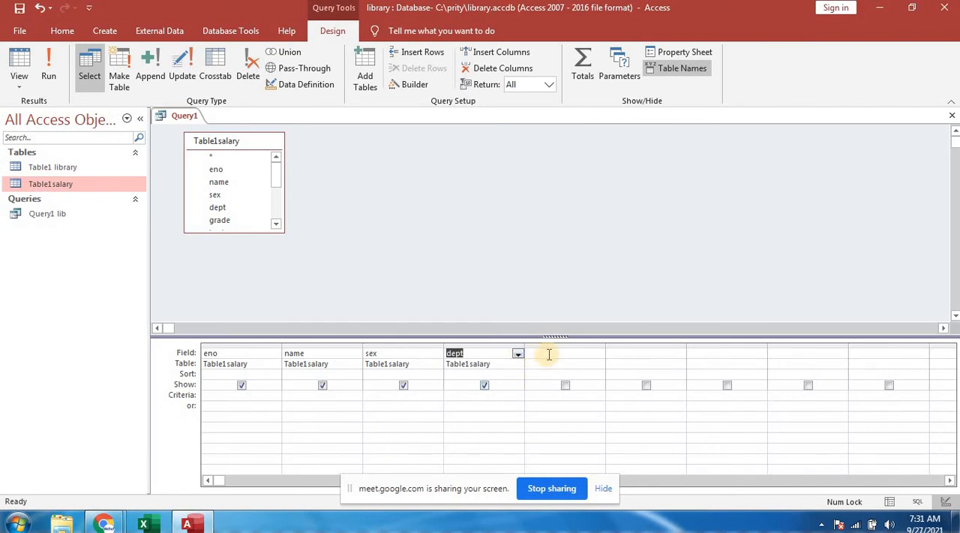
{"action": "left_click", "coordinate": [571, 353]}
{"action": "left_click", "coordinate": [598, 353]}
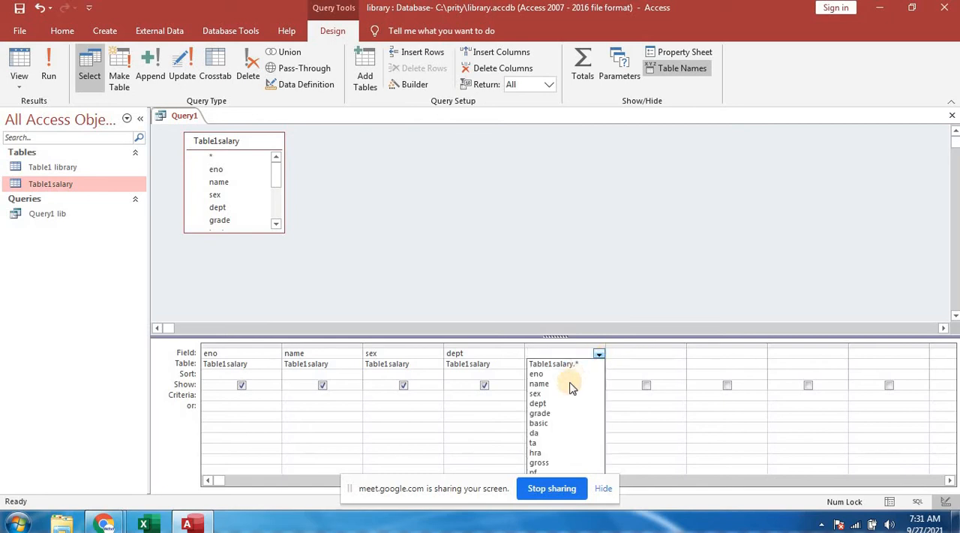
{"action": "left_click", "coordinate": [551, 413]}
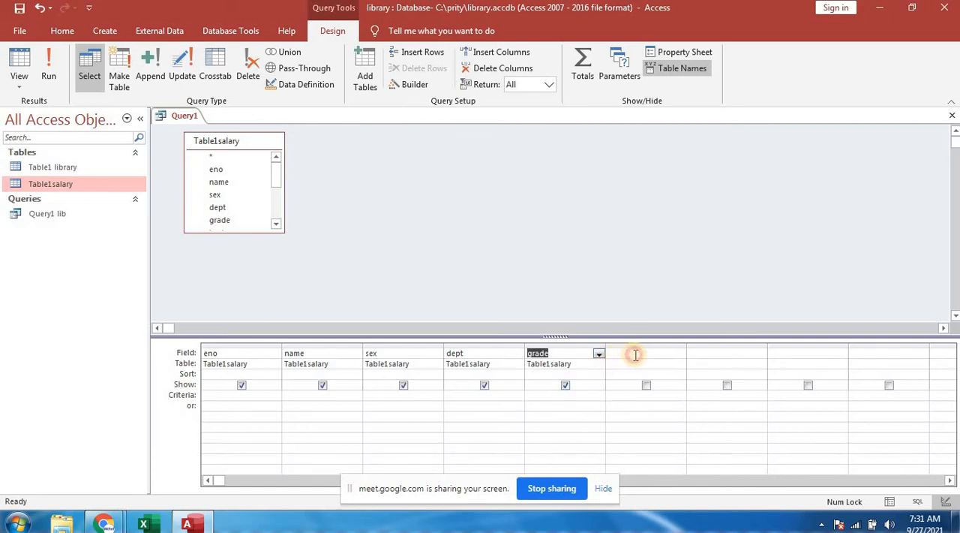
{"action": "left_click", "coordinate": [680, 355]}
{"action": "left_click", "coordinate": [680, 353]}
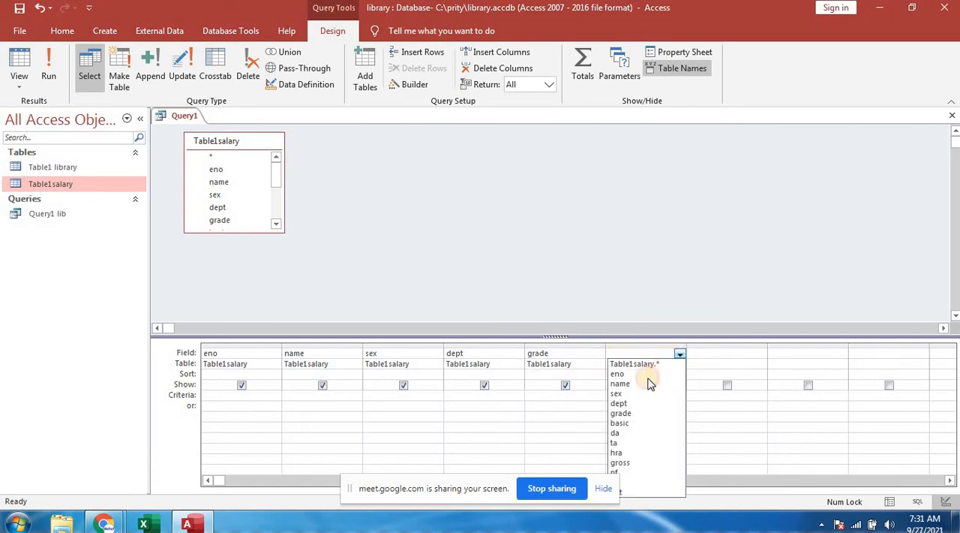
{"action": "left_click", "coordinate": [628, 424]}
- Add the da, ta and hra fields to the query grid after basic
{"action": "left_click", "coordinate": [709, 353]}
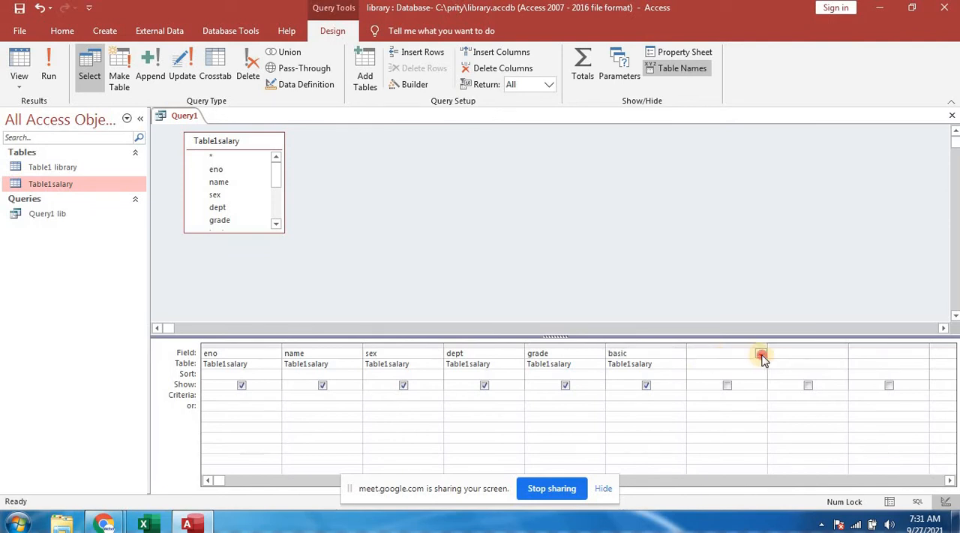
{"action": "left_click", "coordinate": [761, 354]}
{"action": "left_click", "coordinate": [712, 433]}
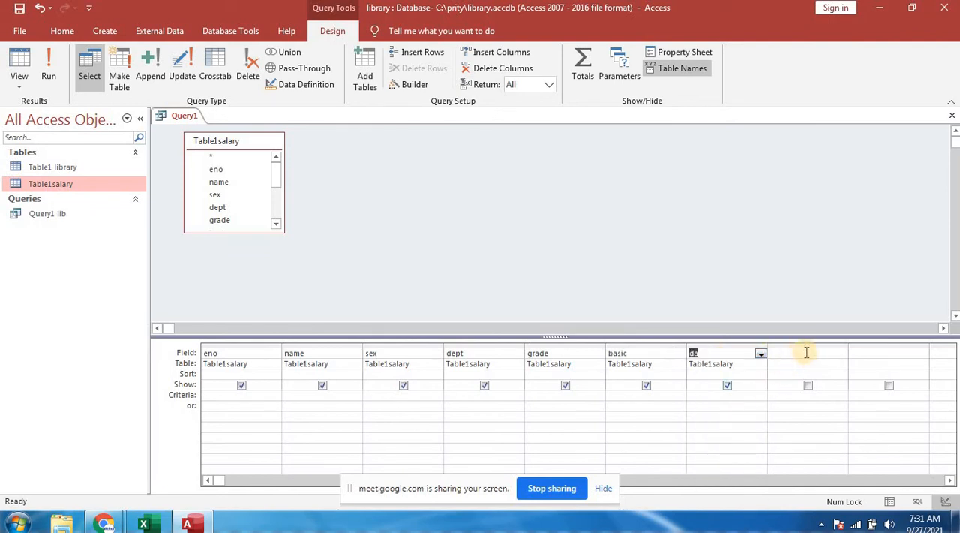
{"action": "left_click", "coordinate": [804, 351]}
{"action": "left_click", "coordinate": [842, 354]}
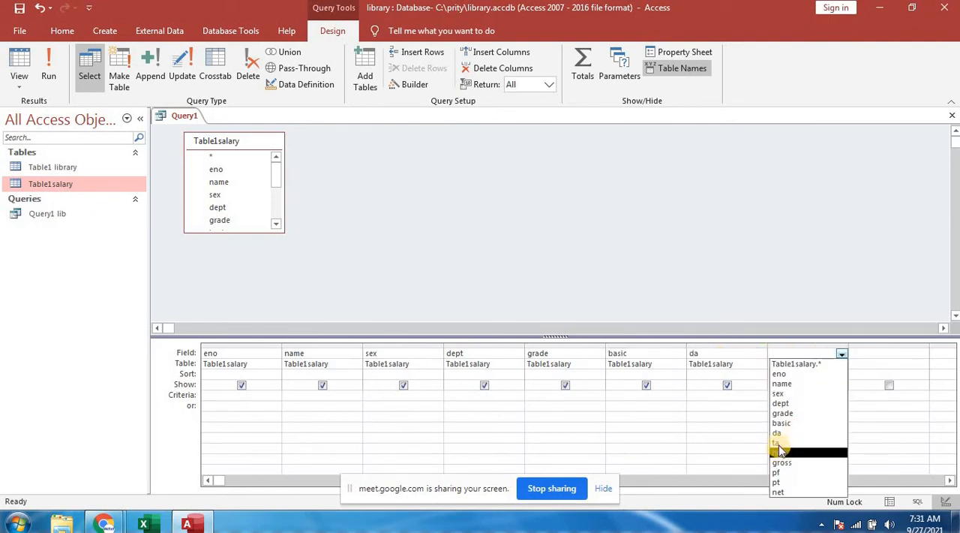
{"action": "left_click", "coordinate": [795, 442]}
{"action": "left_click", "coordinate": [889, 354]}
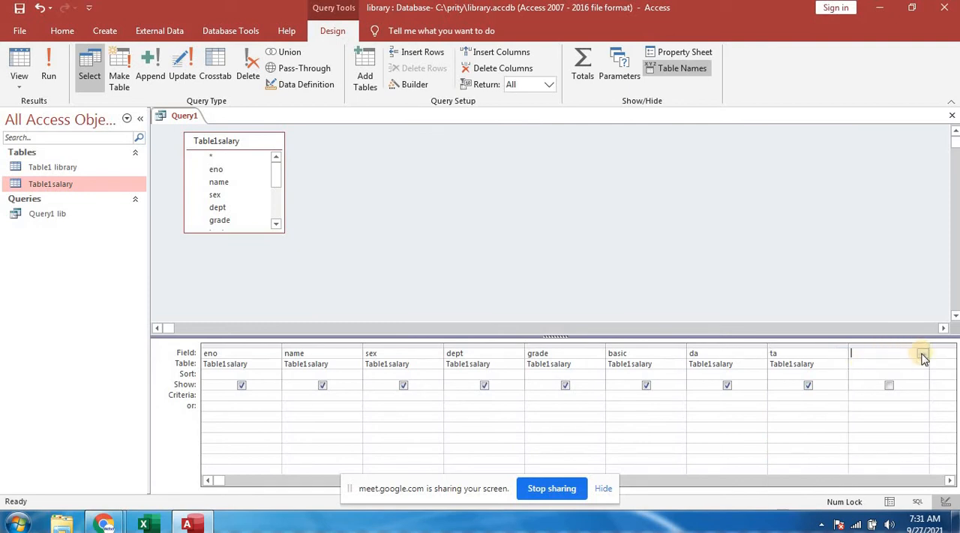
{"action": "left_click", "coordinate": [924, 354]}
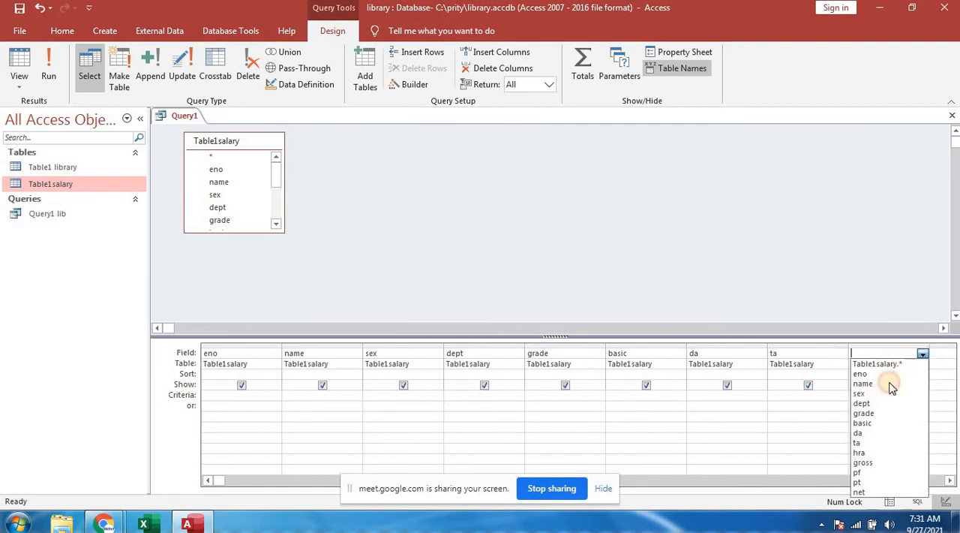
{"action": "left_click", "coordinate": [860, 453]}
- Add the gross and pf fields to the query grid after hra
{"action": "left_click", "coordinate": [942, 352]}
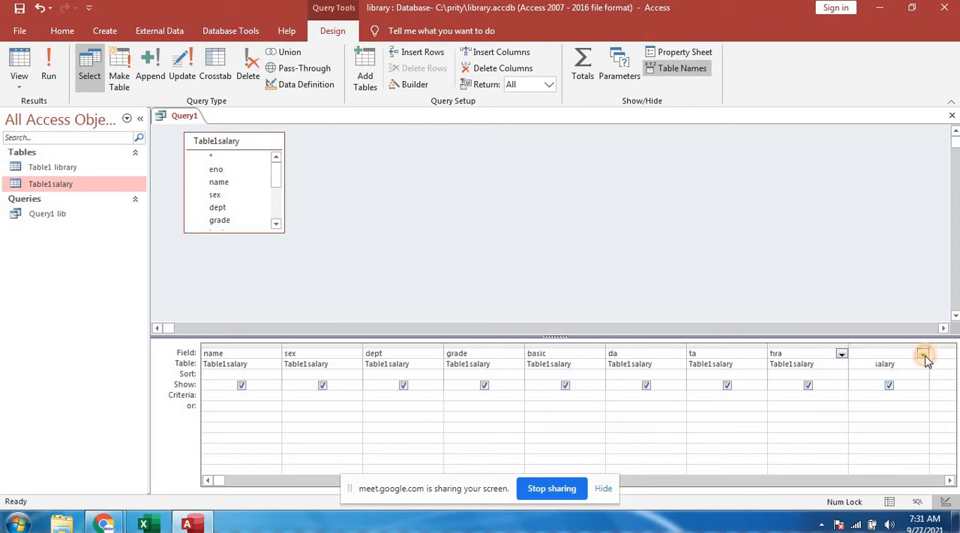
{"action": "left_click", "coordinate": [923, 354]}
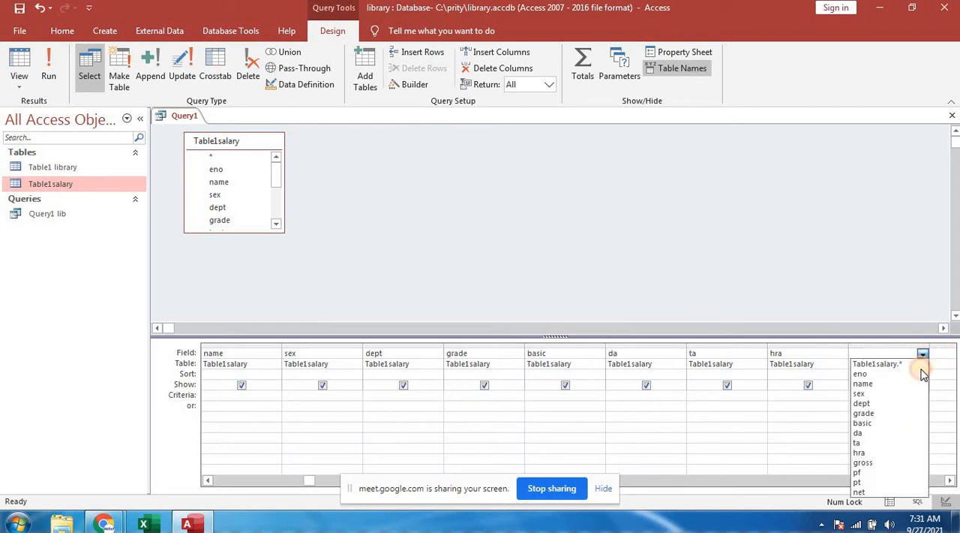
{"action": "left_click", "coordinate": [875, 459]}
{"action": "left_click", "coordinate": [945, 352]}
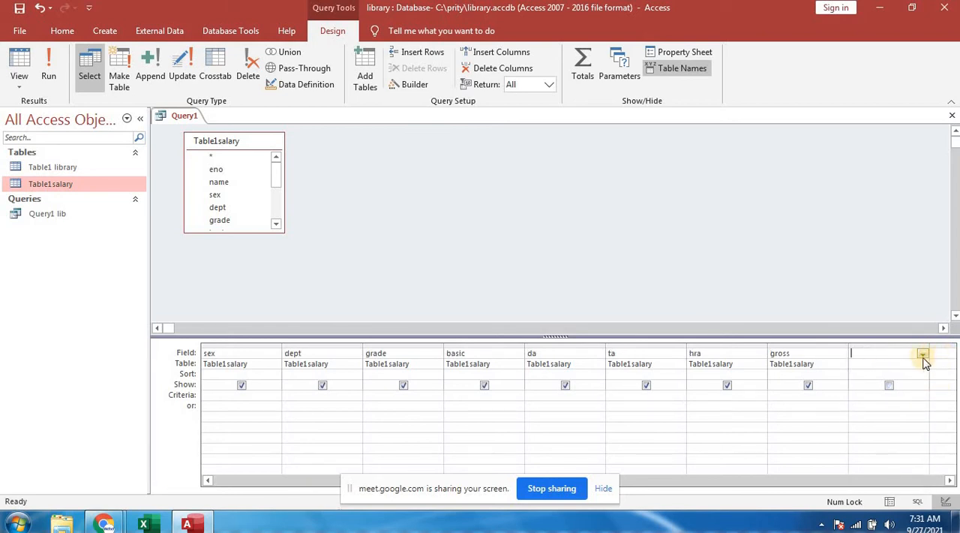
{"action": "left_click", "coordinate": [923, 354]}
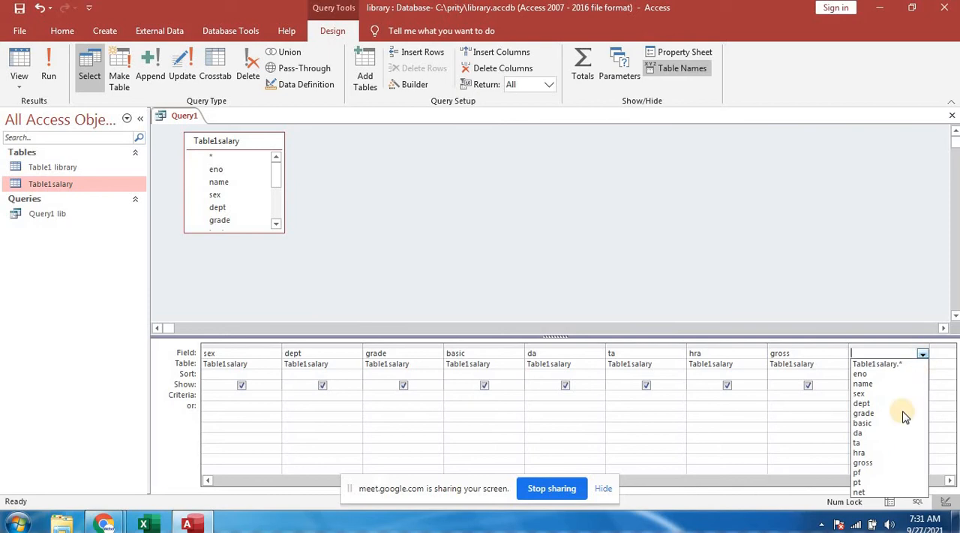
{"action": "left_click", "coordinate": [861, 464]}
- Add the pt and net fields as the query's last columns and return to the eno column
{"action": "left_click", "coordinate": [944, 352]}
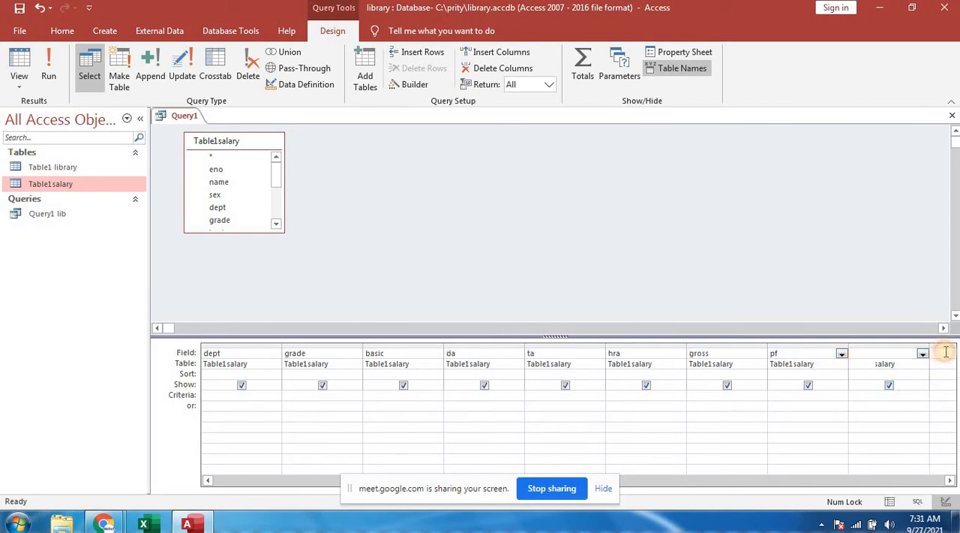
{"action": "left_click", "coordinate": [922, 354]}
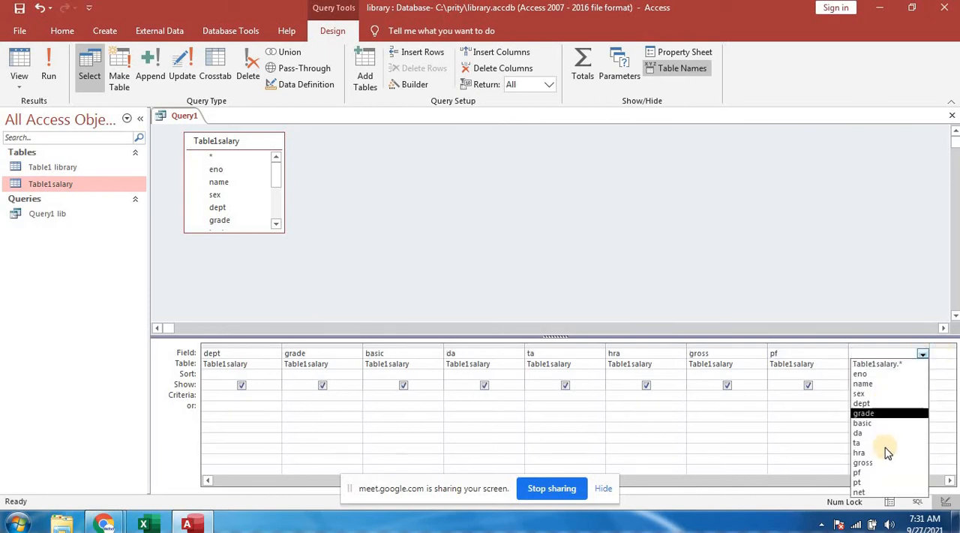
{"action": "left_click", "coordinate": [863, 483]}
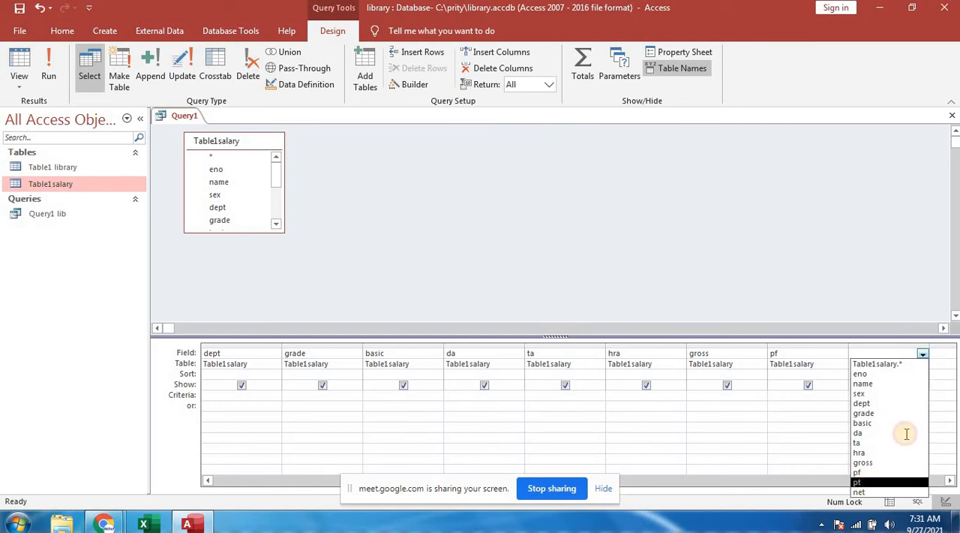
{"action": "left_click", "coordinate": [943, 351]}
{"action": "left_click", "coordinate": [923, 354]}
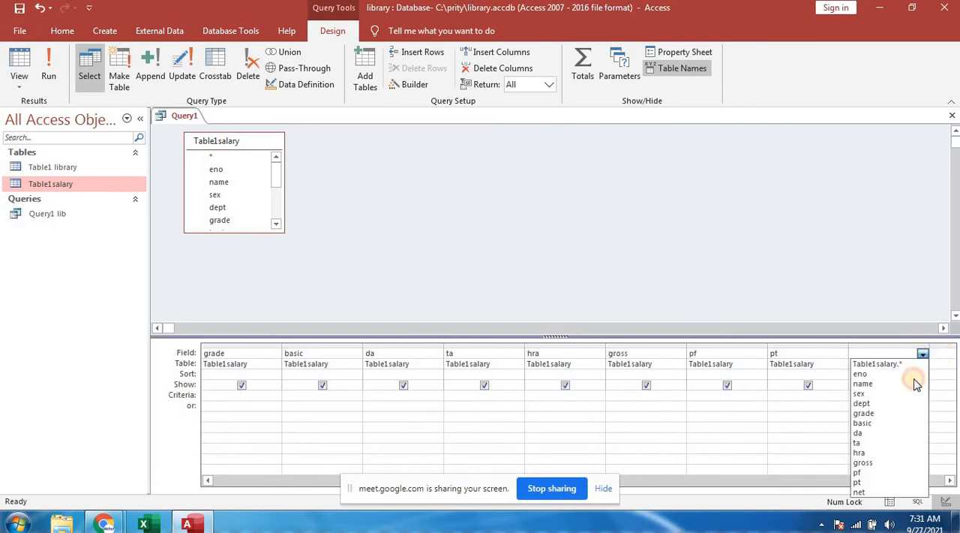
{"action": "left_click", "coordinate": [866, 495]}
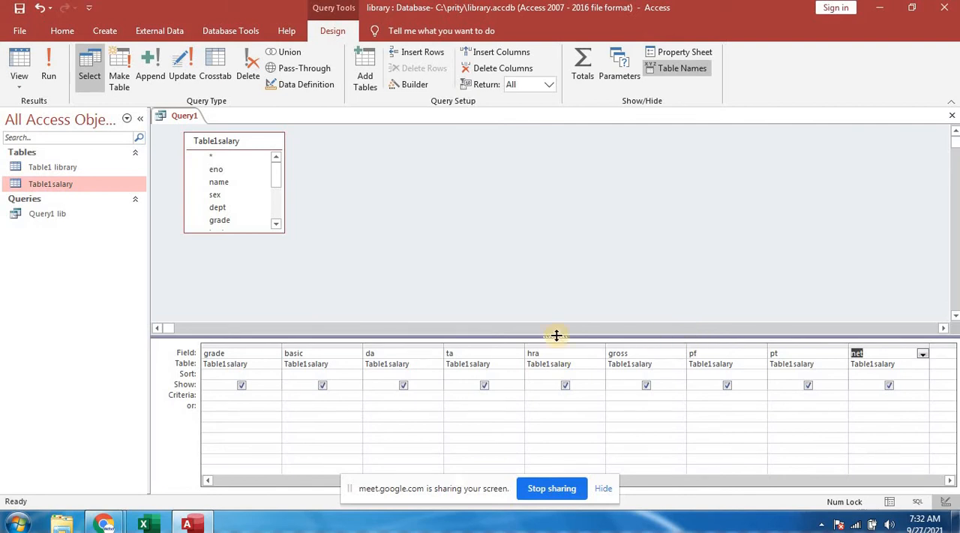
{"action": "left_click", "coordinate": [664, 481]}
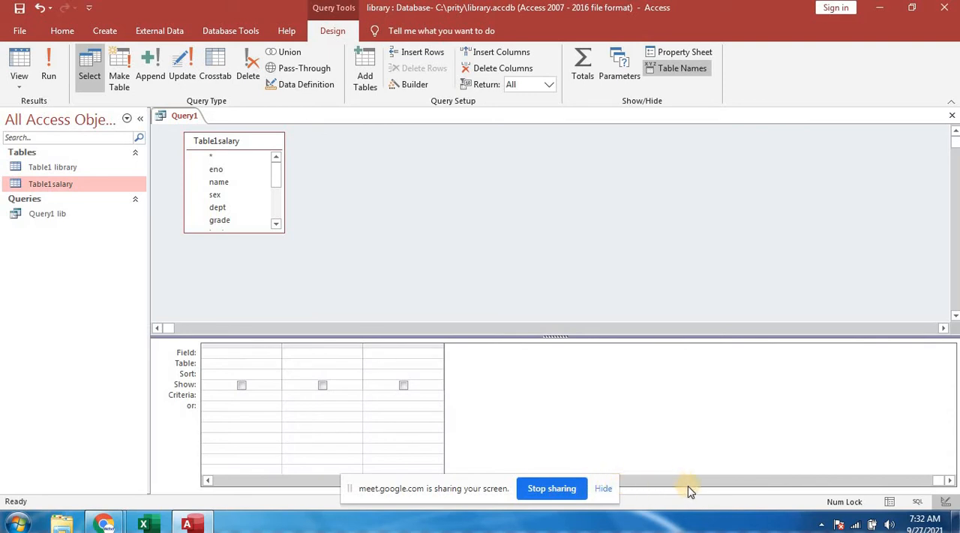
{"action": "left_click", "coordinate": [647, 483]}
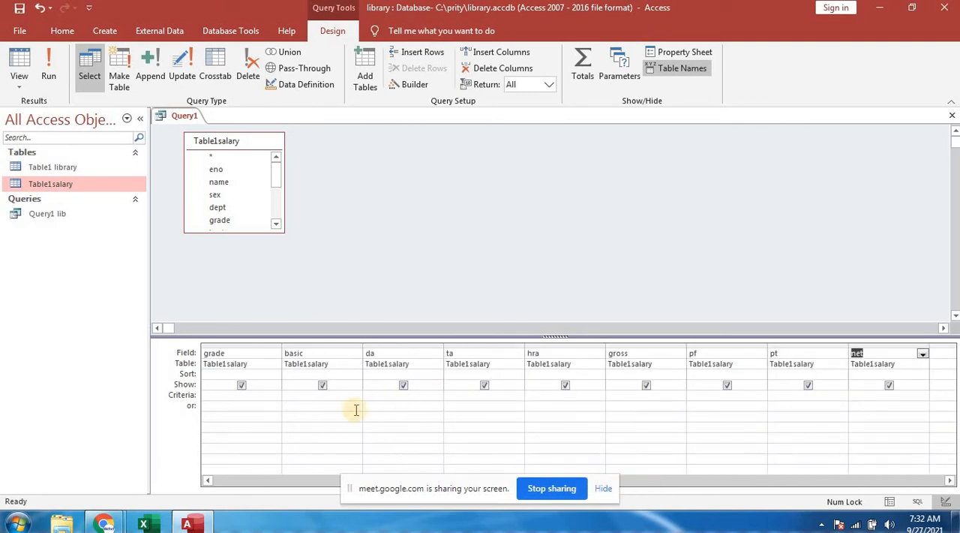
{"action": "left_click", "coordinate": [208, 481]}
{"action": "left_click", "coordinate": [208, 480]}
{"action": "left_click", "coordinate": [207, 481]}
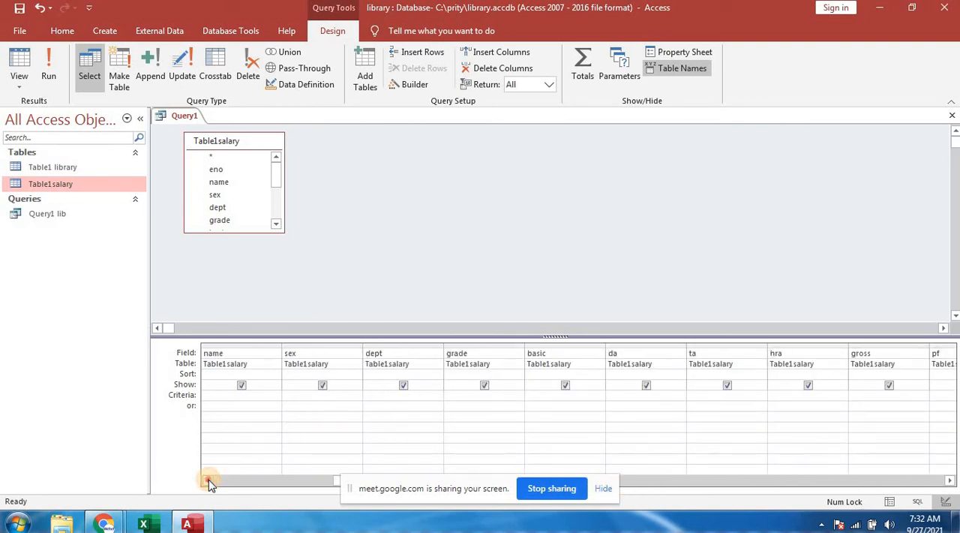
{"action": "left_click", "coordinate": [208, 481]}
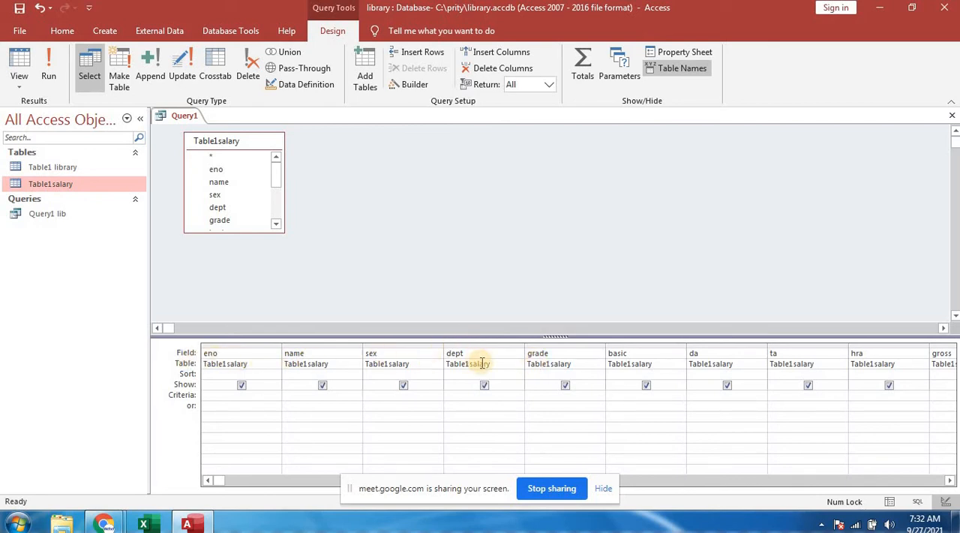
- Open the sex column's field entry in the Zoom box and begin its expression as sex:iif(left(
{"action": "right_click", "coordinate": [393, 354]}
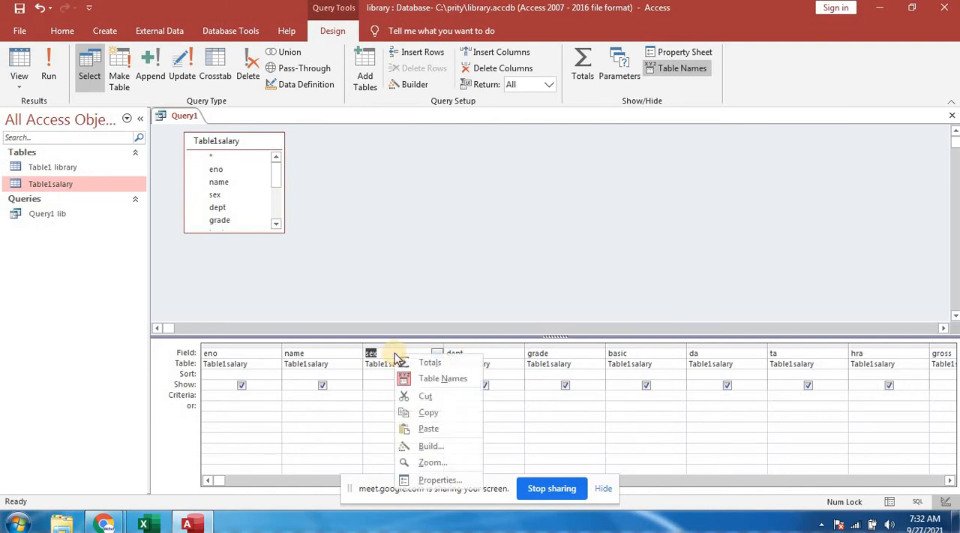
{"action": "left_click", "coordinate": [423, 464]}
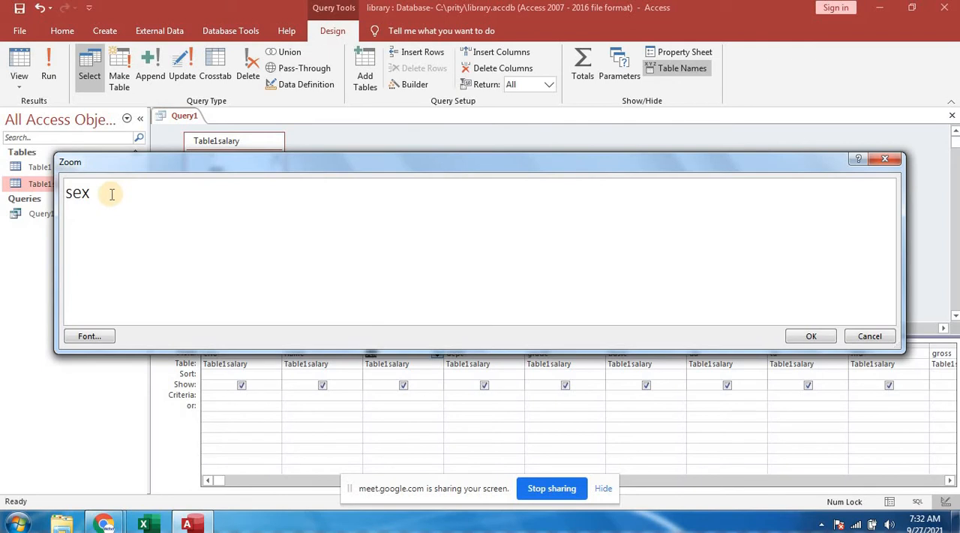
{"action": "left_click", "coordinate": [111, 194]}
{"action": "type", "text": ":"}
{"action": "type", "text": "iif("}
{"action": "type", "text": "left("}
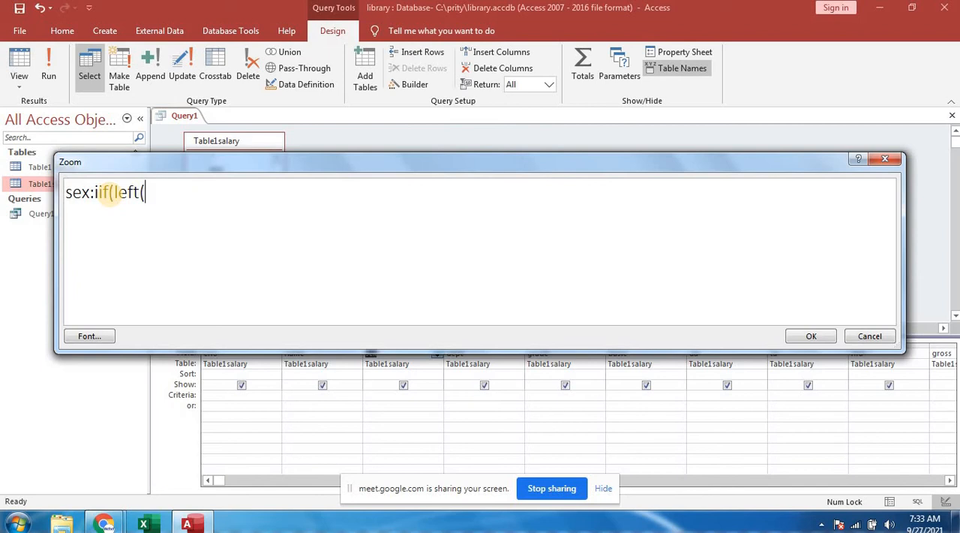
{"action": "type", "text": "[name]"}
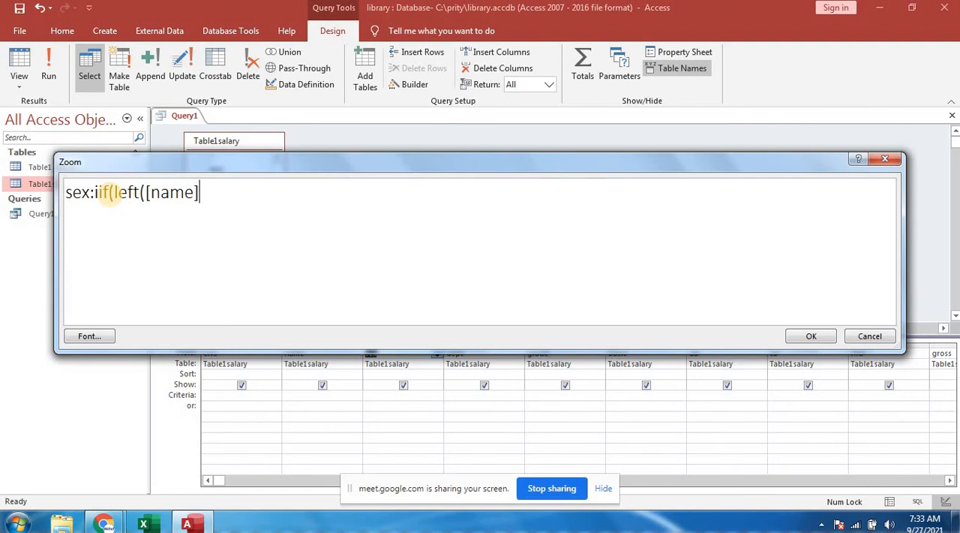
{"action": "type", "text": ",3)=\"mr.\""}
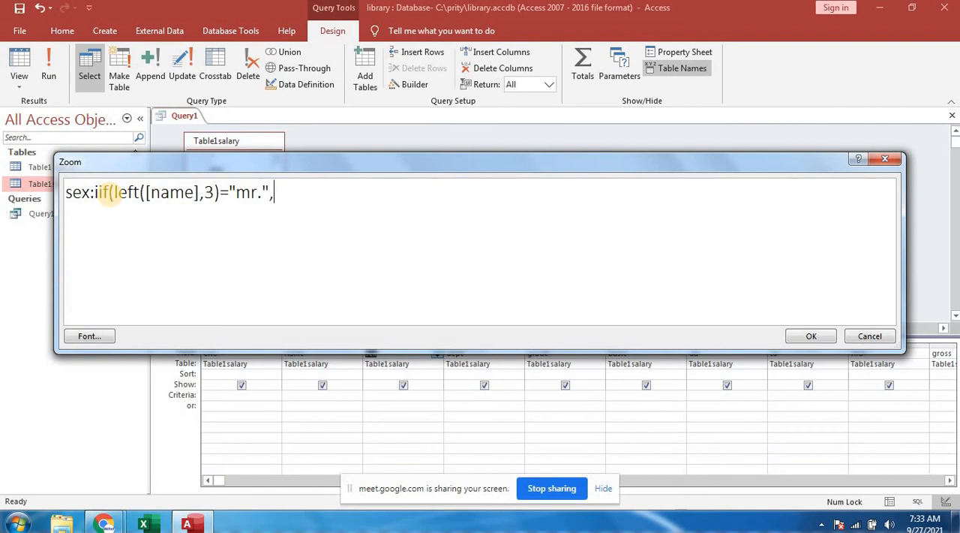
{"action": "type", "text": ",\"m"}
{"action": "left_click", "coordinate": [110, 192]}
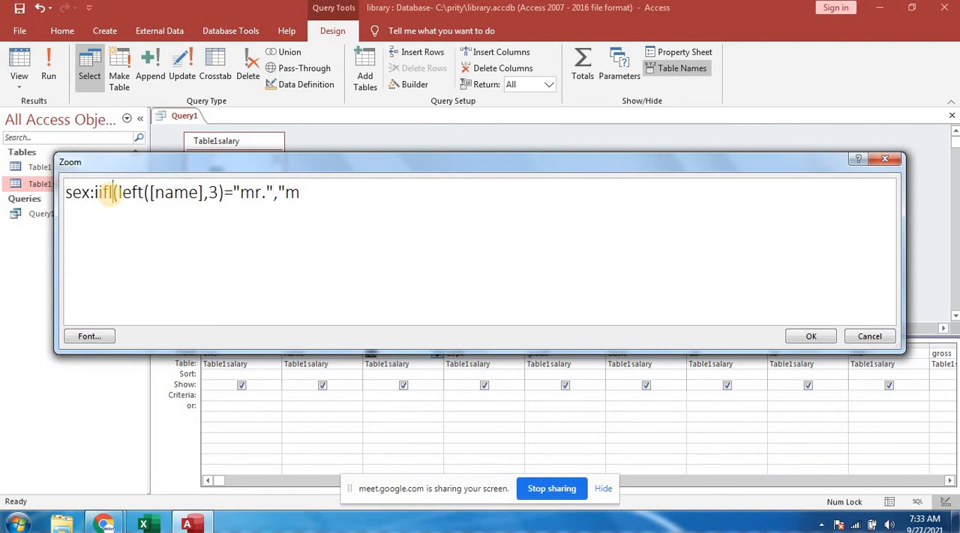
{"action": "type", "text": "le\""}
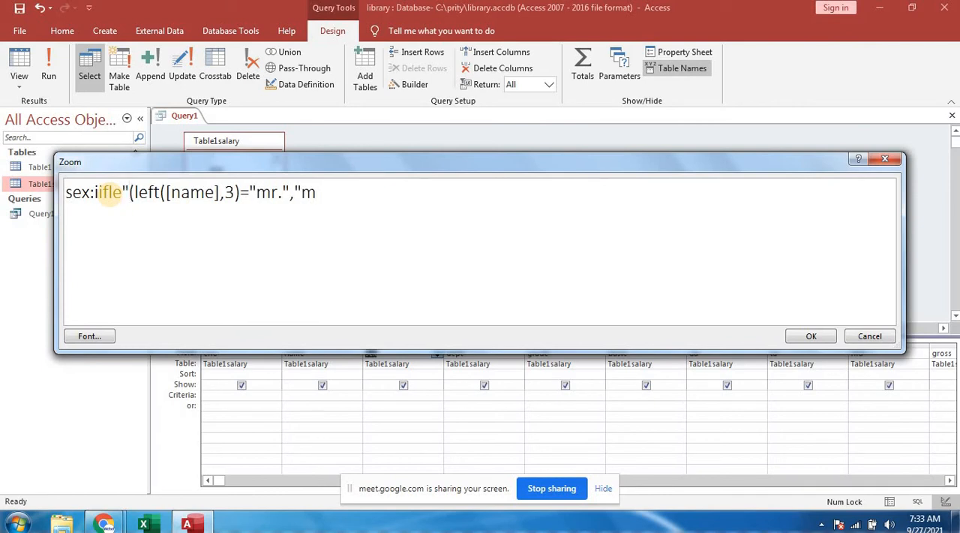
{"action": "key", "text": "BackSpace"}
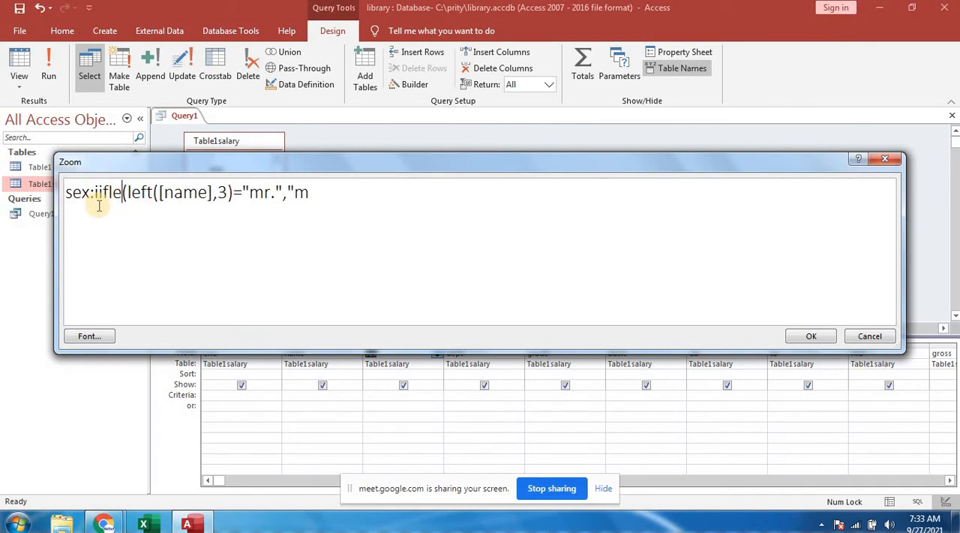
{"action": "key", "text": "BackSpace"}
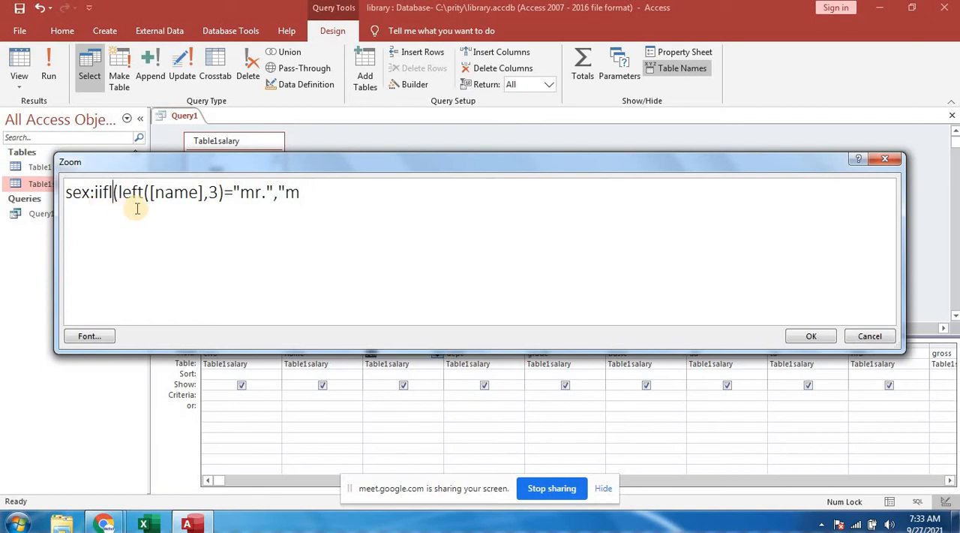
{"action": "key", "text": "BackSpace"}
- Complete the end of the sex expression so its two results read "male","female") with the closing parenthesis
{"action": "left_click", "coordinate": [305, 192]}
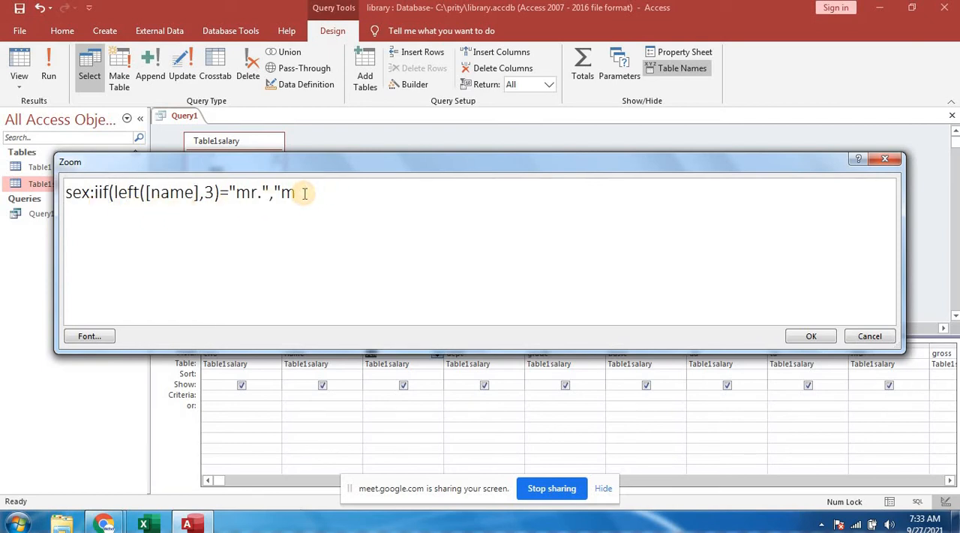
{"action": "type", "text": "ale\",\"fema"}
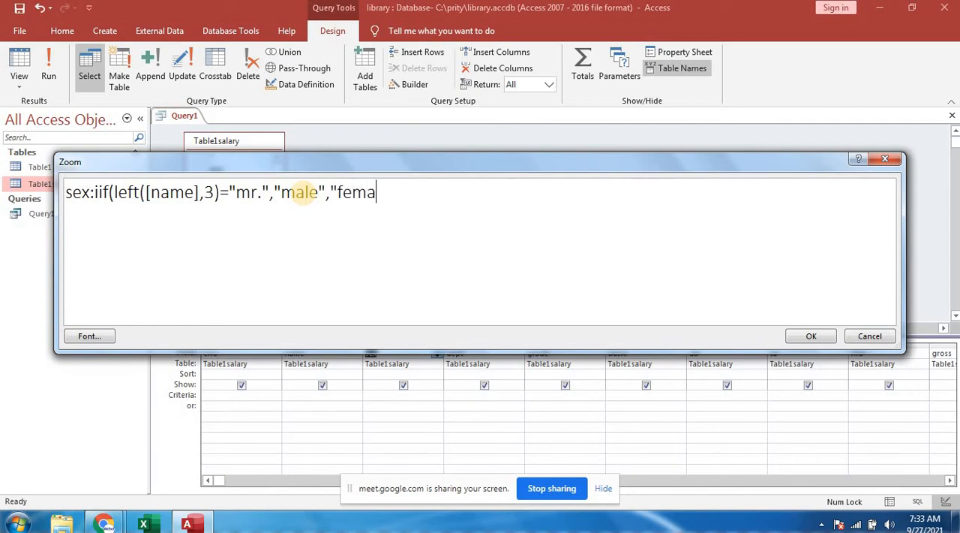
{"action": "type", "text": "le\")"}
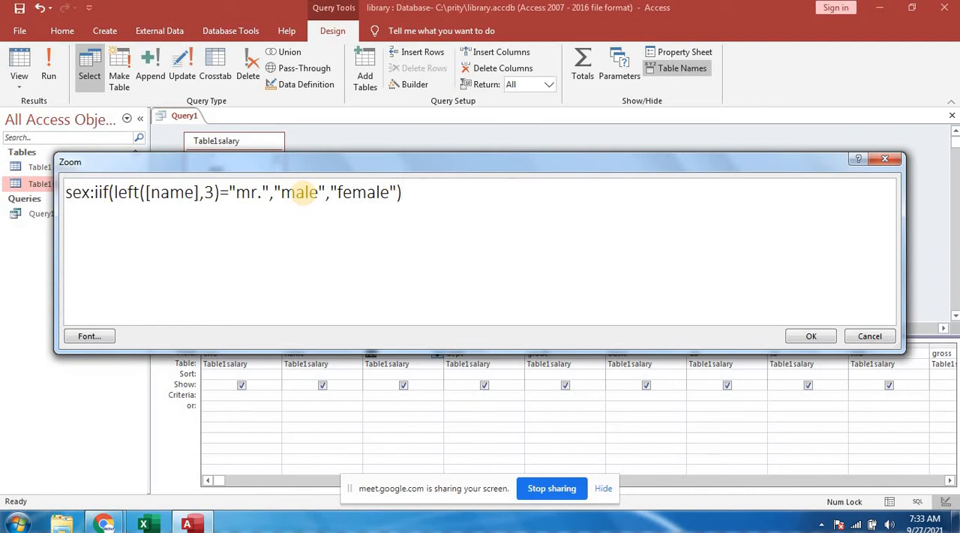
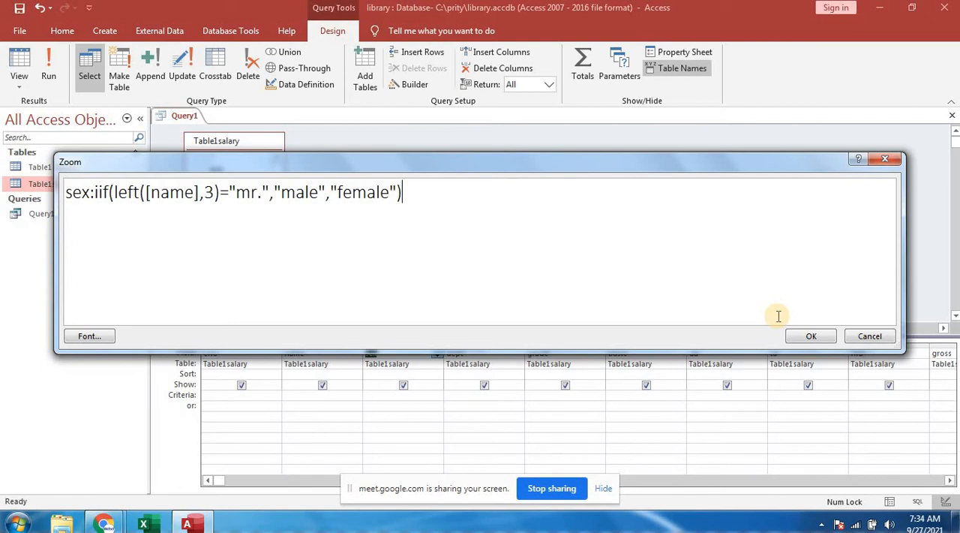
- Confirm the sex expression and begin the grade column's expression in the Zoom box as grade:iif([dept
{"action": "left_click", "coordinate": [812, 336]}
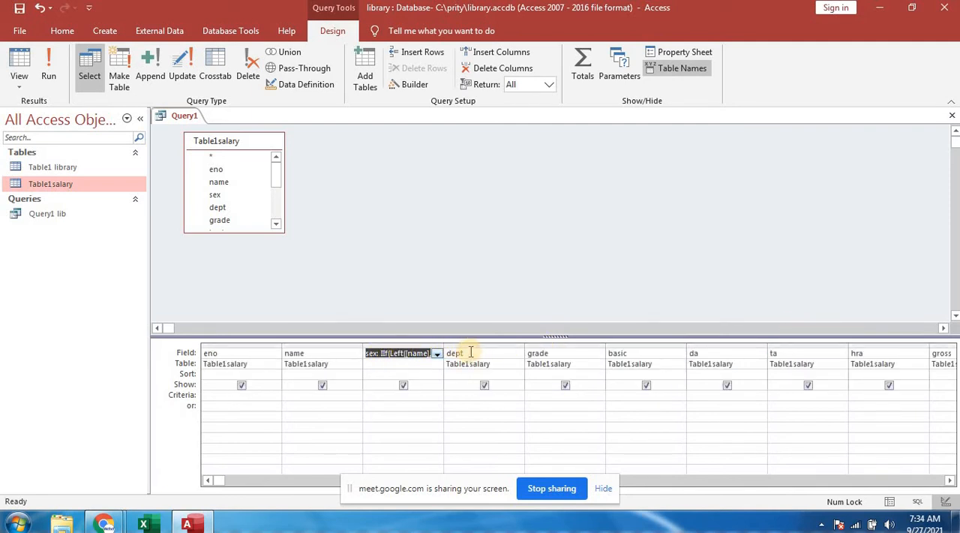
{"action": "left_click", "coordinate": [558, 353]}
{"action": "right_click", "coordinate": [555, 359]}
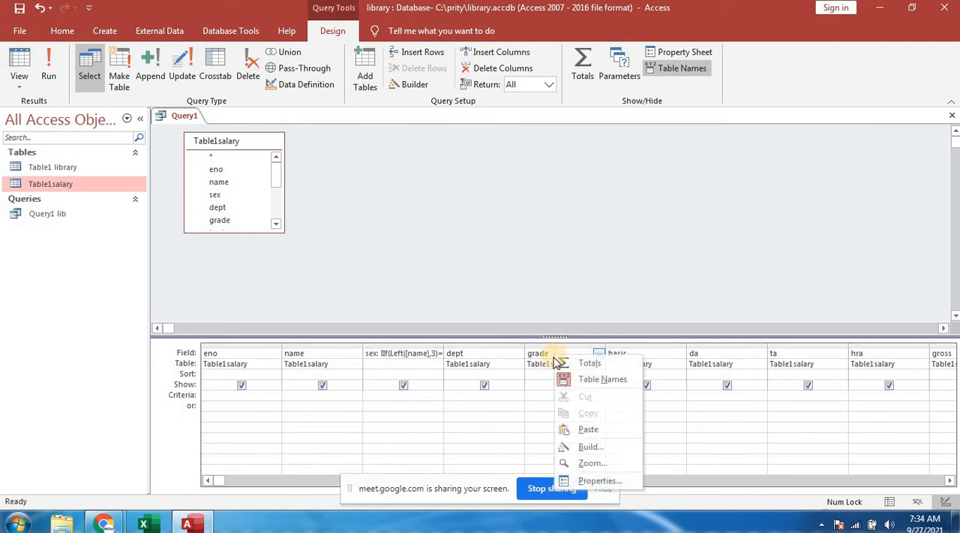
{"action": "left_click", "coordinate": [590, 462]}
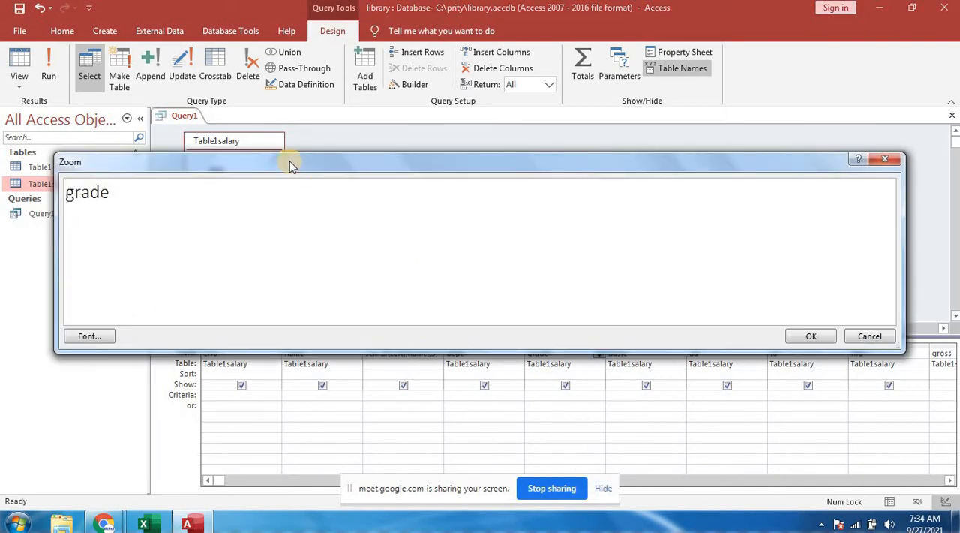
{"action": "left_click_drag", "start_coordinate": [293, 165], "coordinate": [283, 100]}
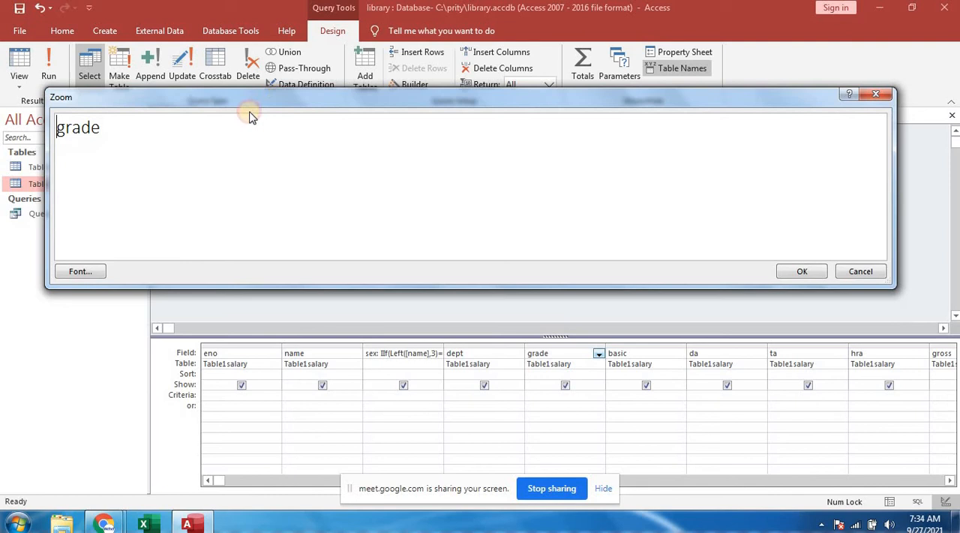
{"action": "left_click", "coordinate": [114, 122]}
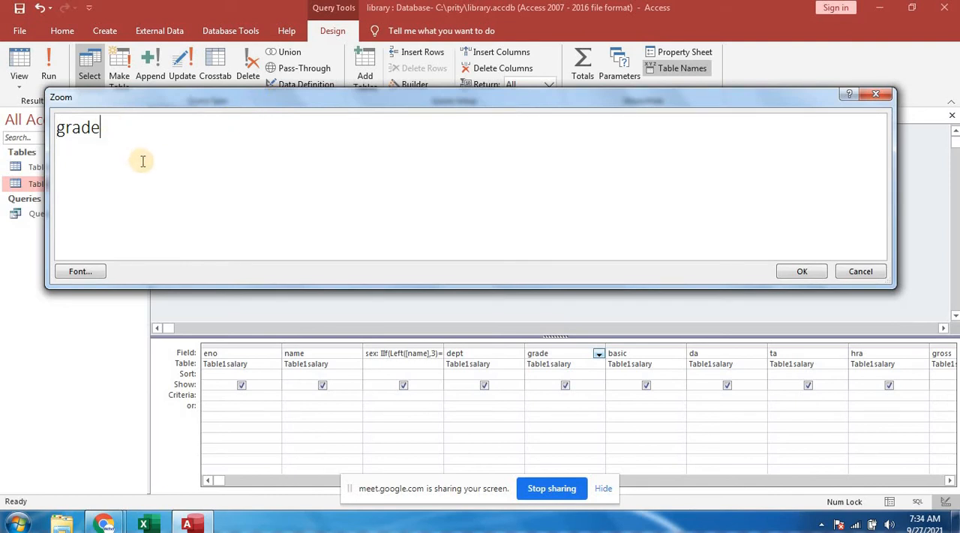
{"action": "type", "text": ":iif([dept"}
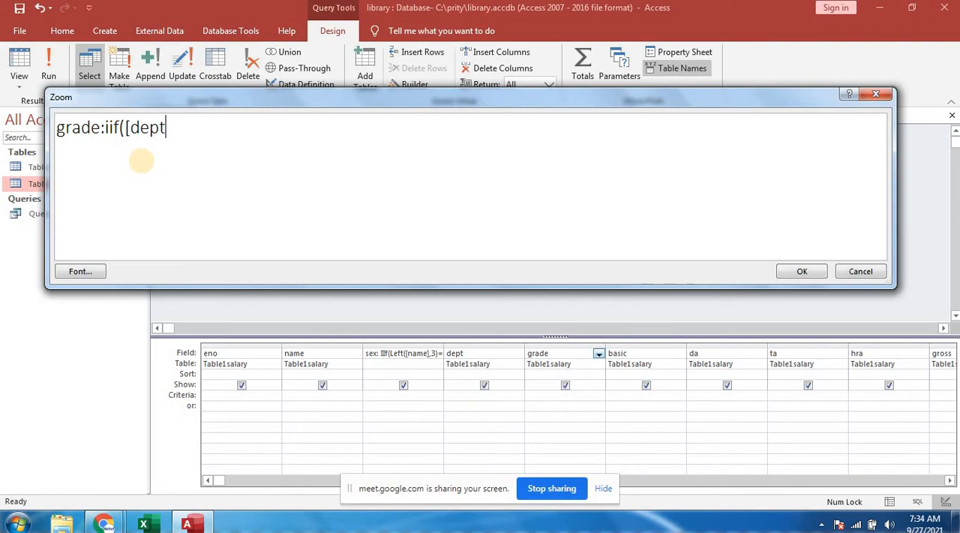
{"action": "type", "text": "]=\"hm\",40000"}
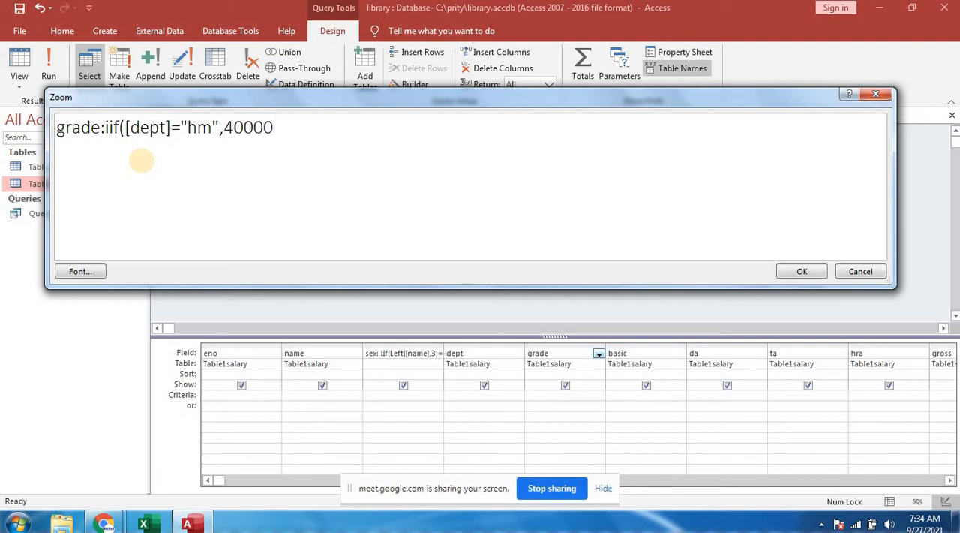
{"action": "type", "text": ","}
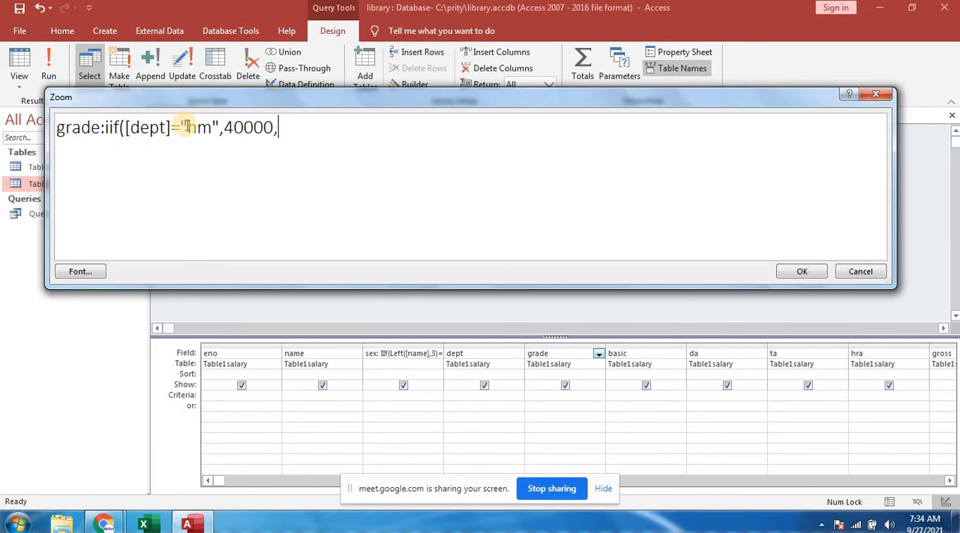
- Copy iif([dept]=" to the end of the grade expression and complete it with ahm",35000
{"action": "left_click_drag", "start_coordinate": [186, 127], "coordinate": [105, 128]}
{"action": "key", "text": "ctrl+c"}
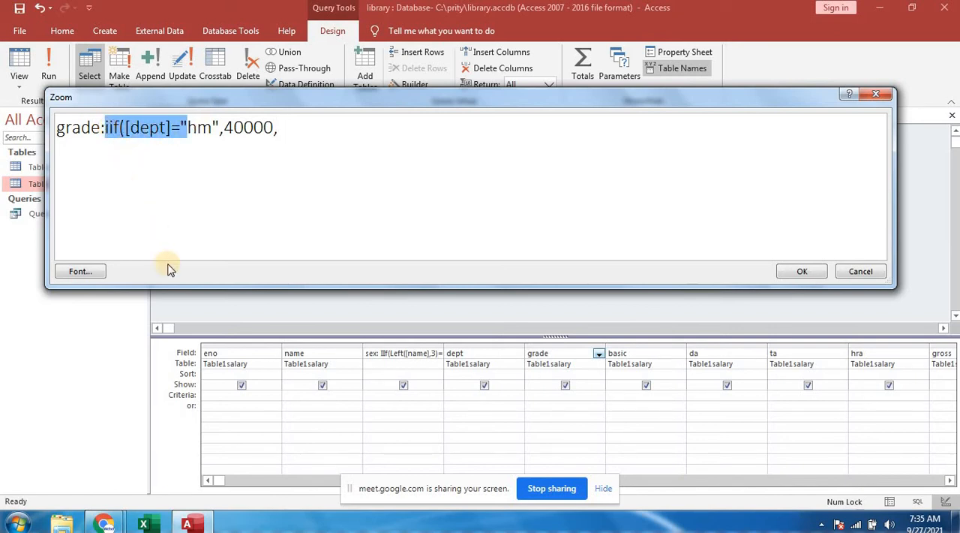
{"action": "left_click", "coordinate": [280, 128]}
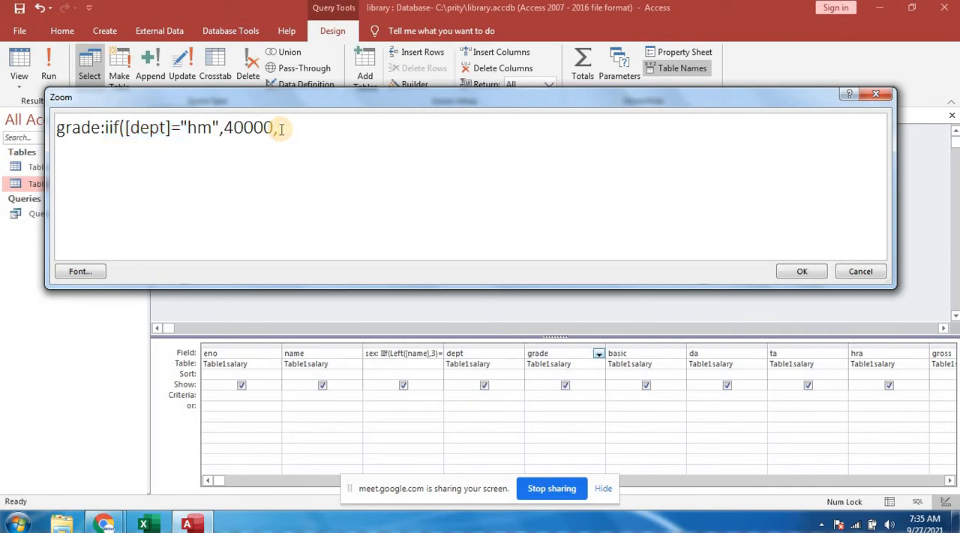
{"action": "key", "text": "ctrl+v"}
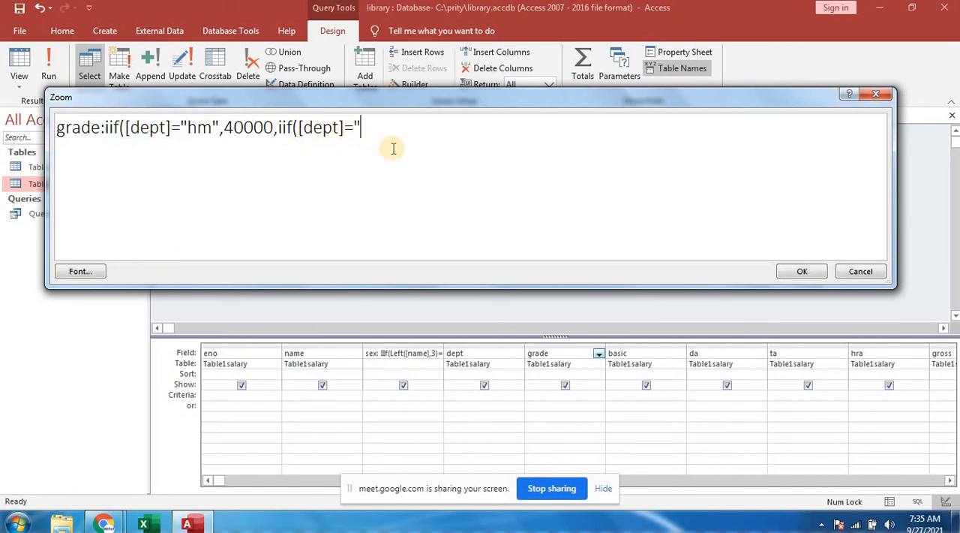
{"action": "type", "text": "ahm\",35000"}
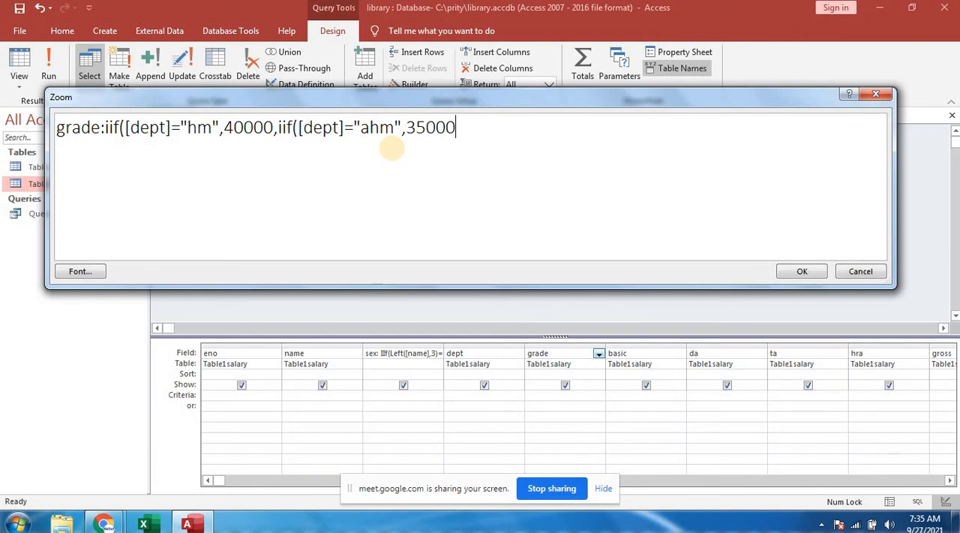
{"action": "type", "text": ",iif([dept]=\""}
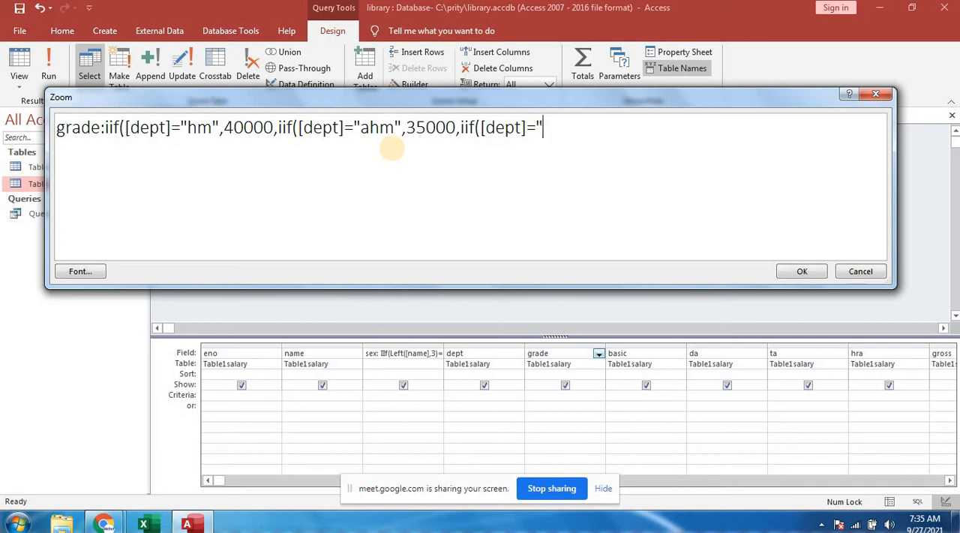
{"action": "type", "text": "at\",30000"}
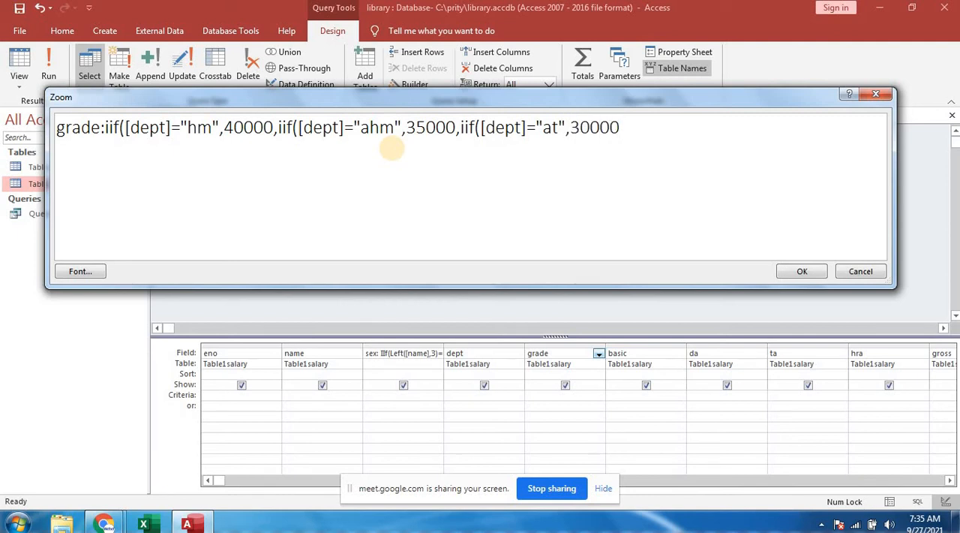
{"action": "type", "text": ",iif([dept]=\""}
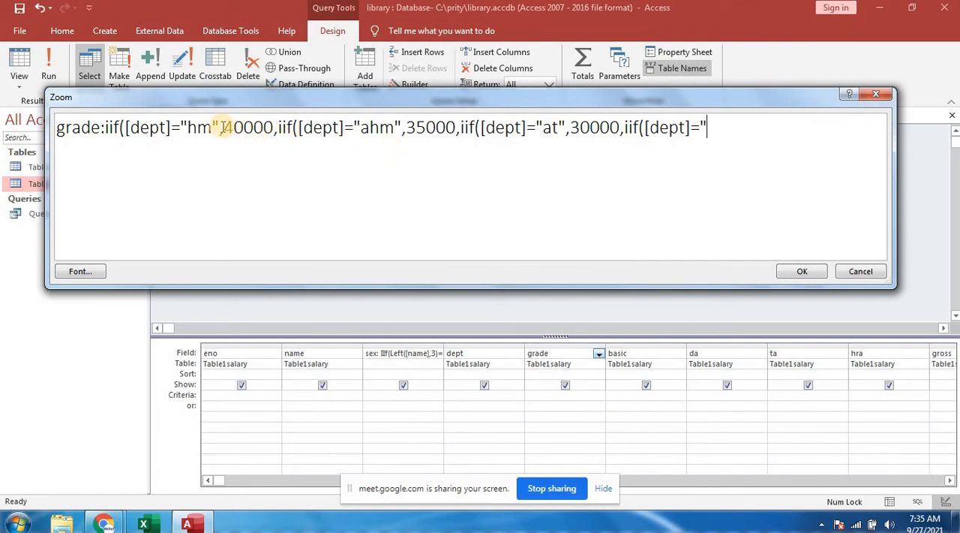
- Replace the results for hm and ahm in the grade expression with "m1" and "m2"
{"action": "left_click_drag", "start_coordinate": [223, 127], "coordinate": [273, 128]}
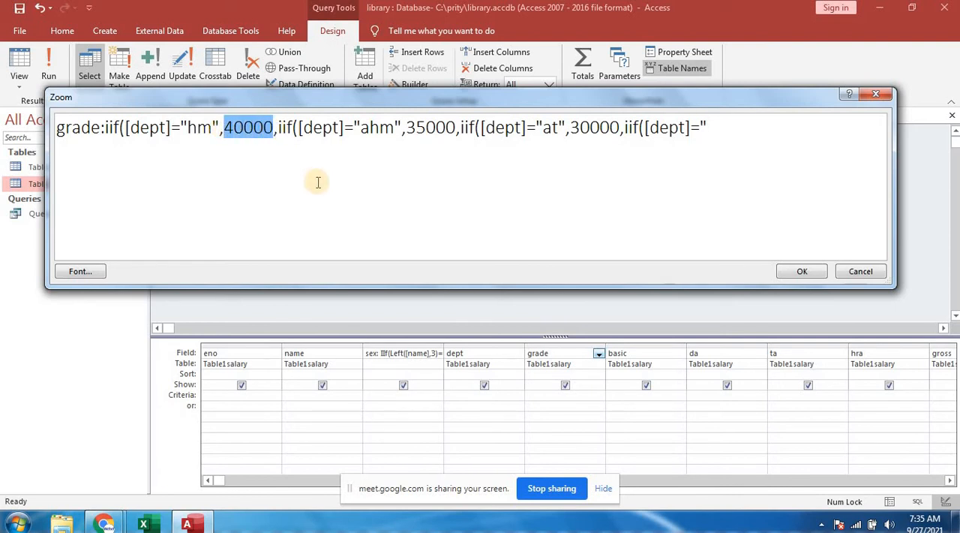
{"action": "type", "text": "\"m"}
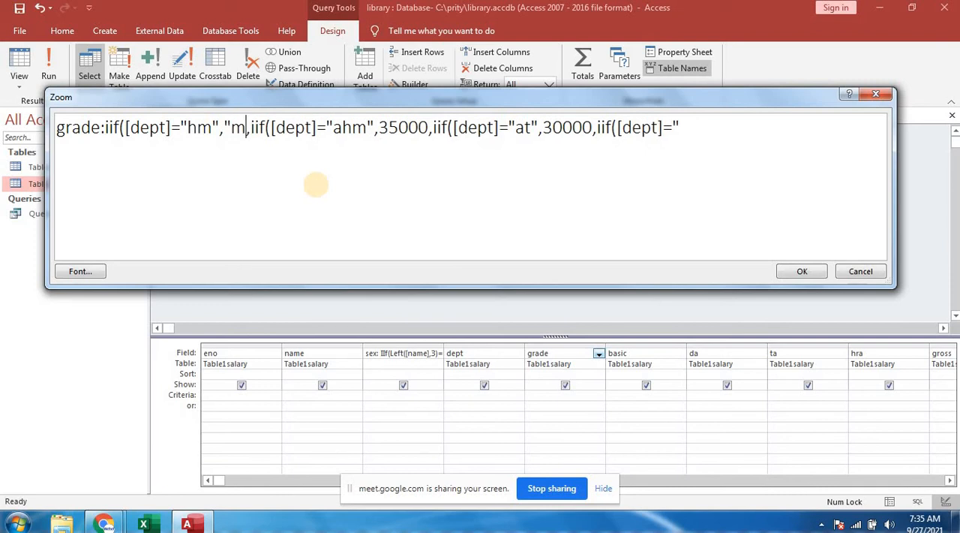
{"action": "type", "text": "1\""}
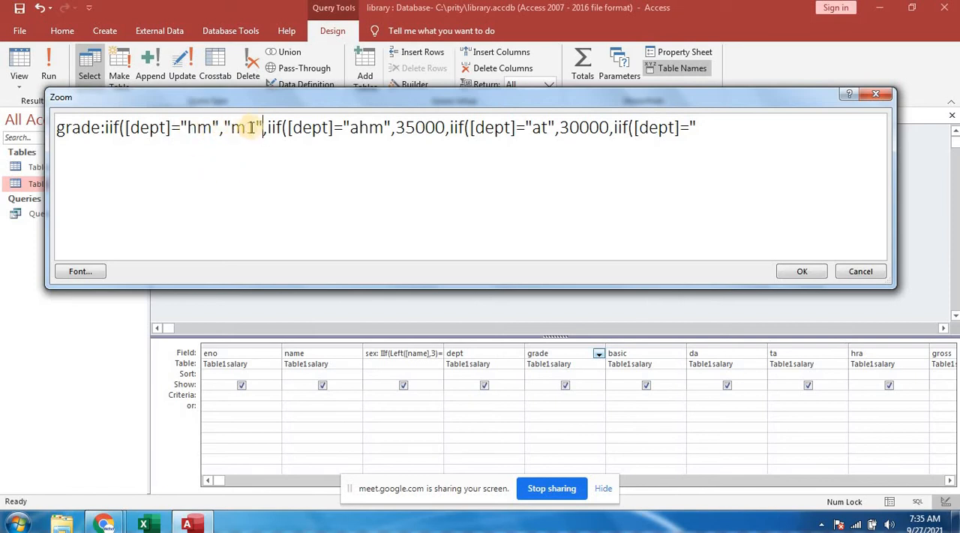
{"action": "left_click_drag", "start_coordinate": [397, 129], "coordinate": [442, 129]}
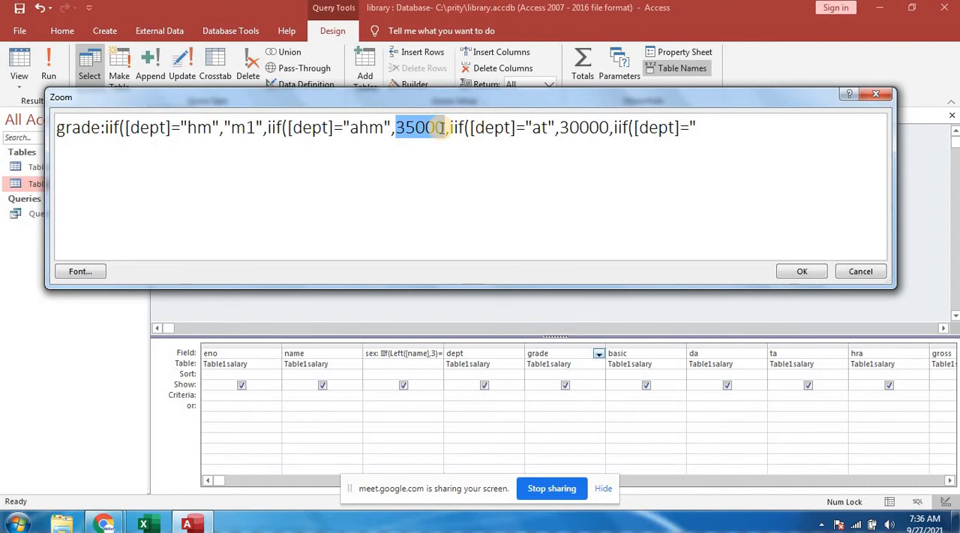
{"action": "type", "text": "\""}
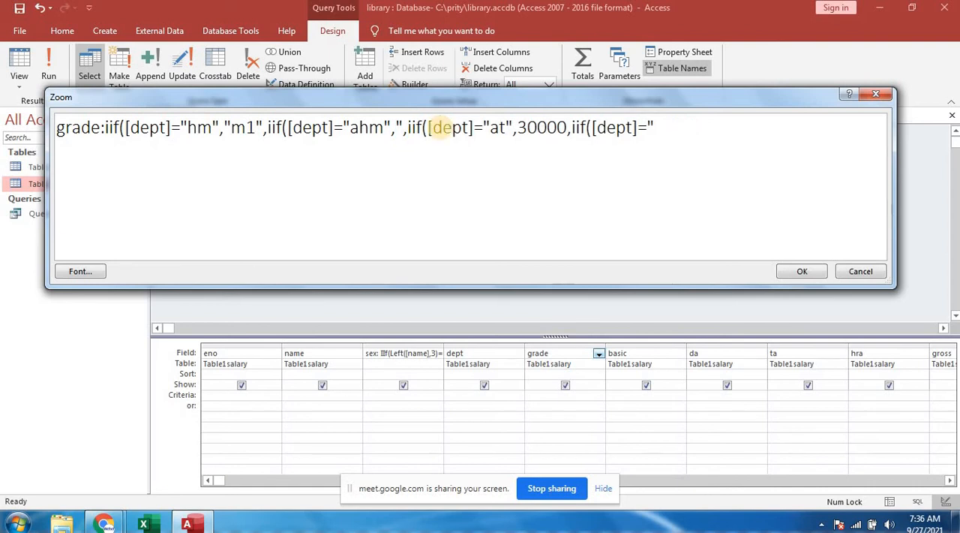
{"action": "type", "text": "m2\""}
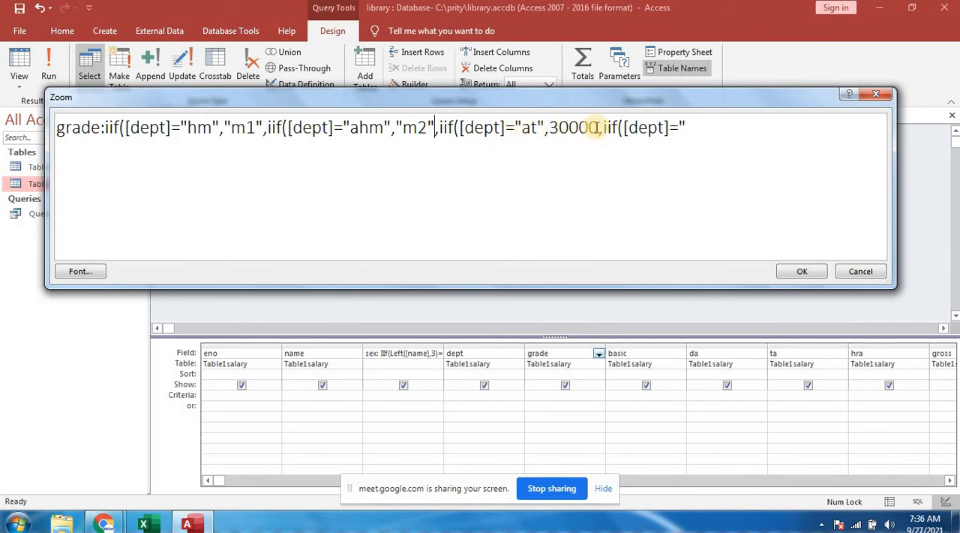
- Replace the result for at in the grade expression with "m3"
{"action": "left_click", "coordinate": [550, 127]}
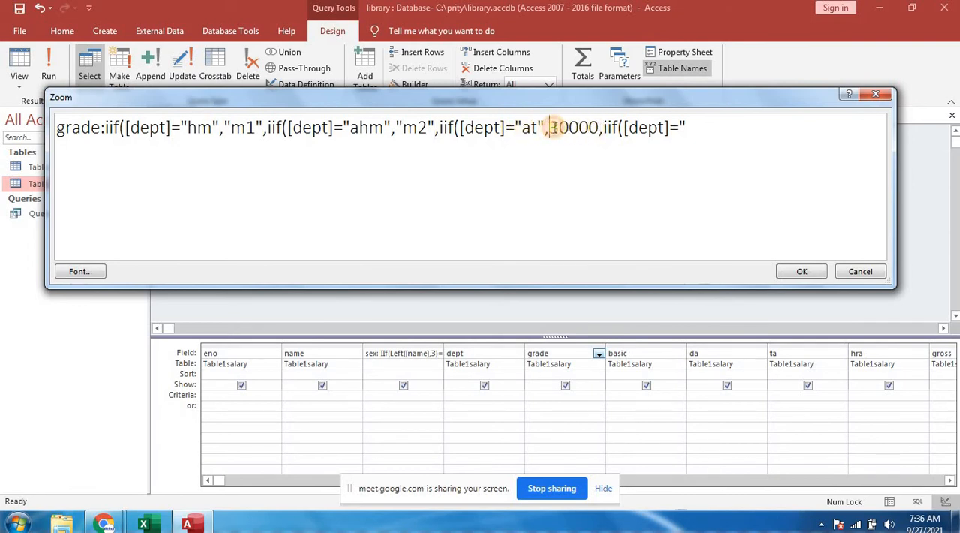
{"action": "left_click_drag", "start_coordinate": [550, 128], "coordinate": [598, 128]}
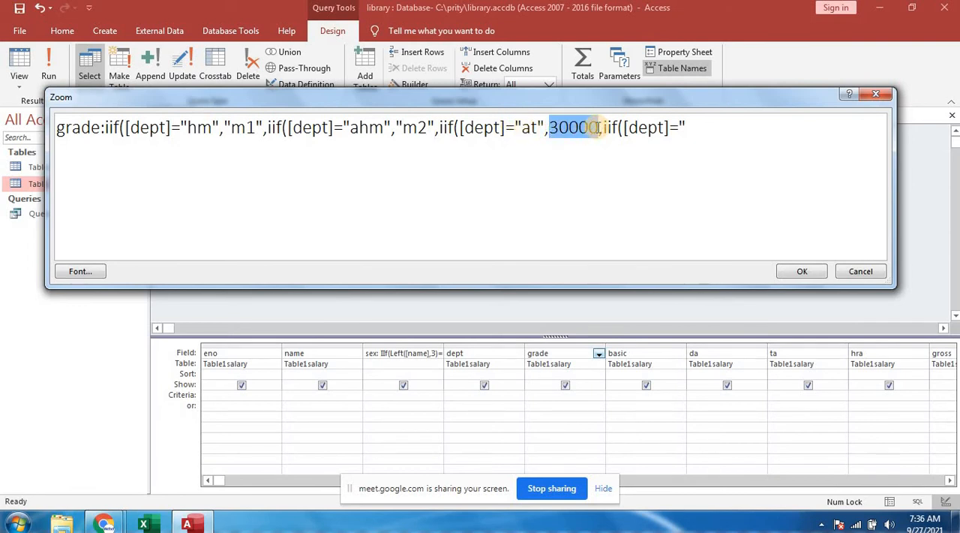
{"action": "type", "text": "\"m3"}
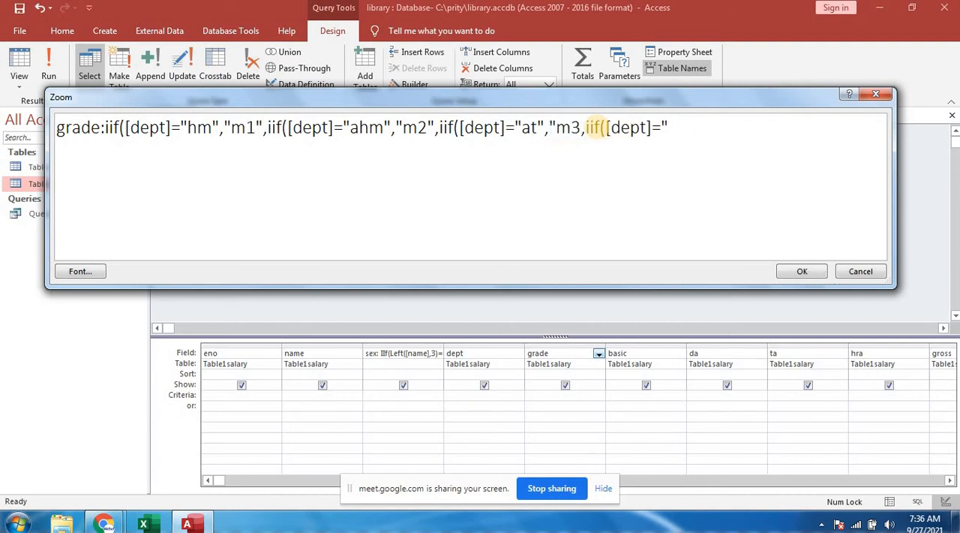
{"action": "type", "text": "\",iif([dept]=\""}
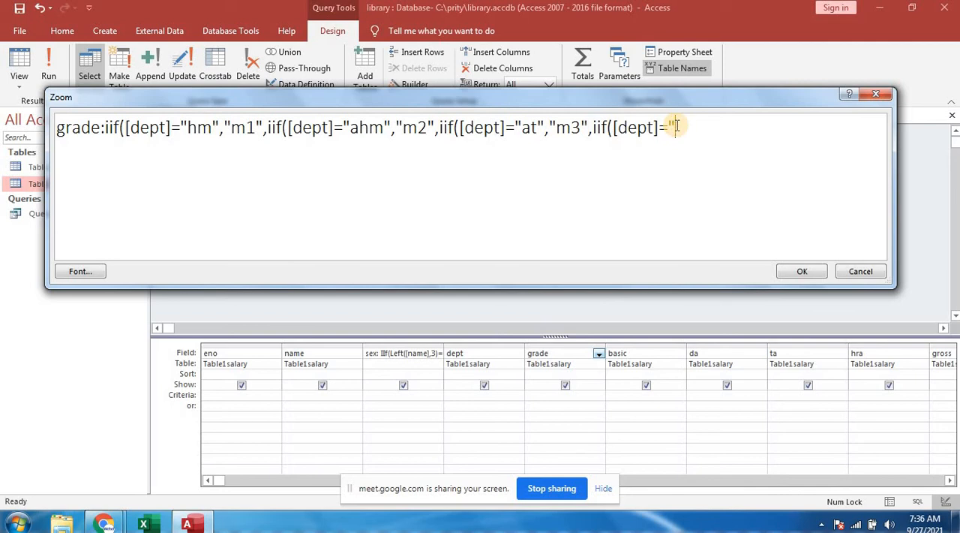
{"action": "type", "text": "clerk\",\"m4"}
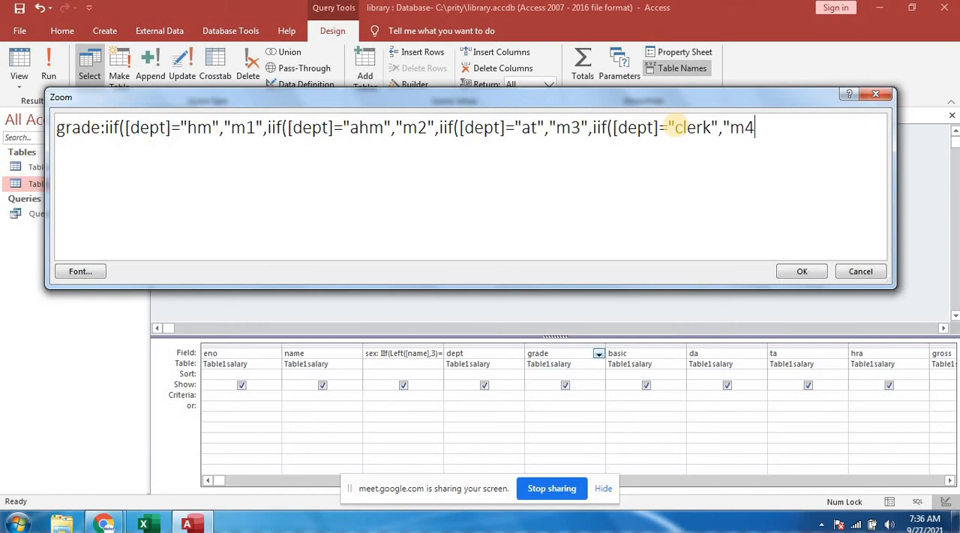
{"action": "type", "text": "\",\"m5\""}
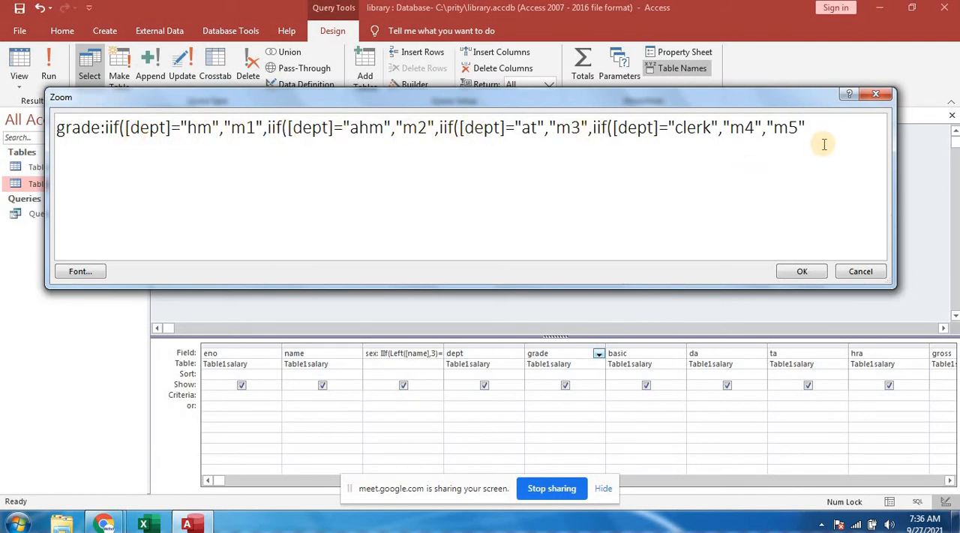
- Complete the last condition of the grade expression with clerk","m4","m5" and four closing parentheses
{"action": "type", "text": "))))"}
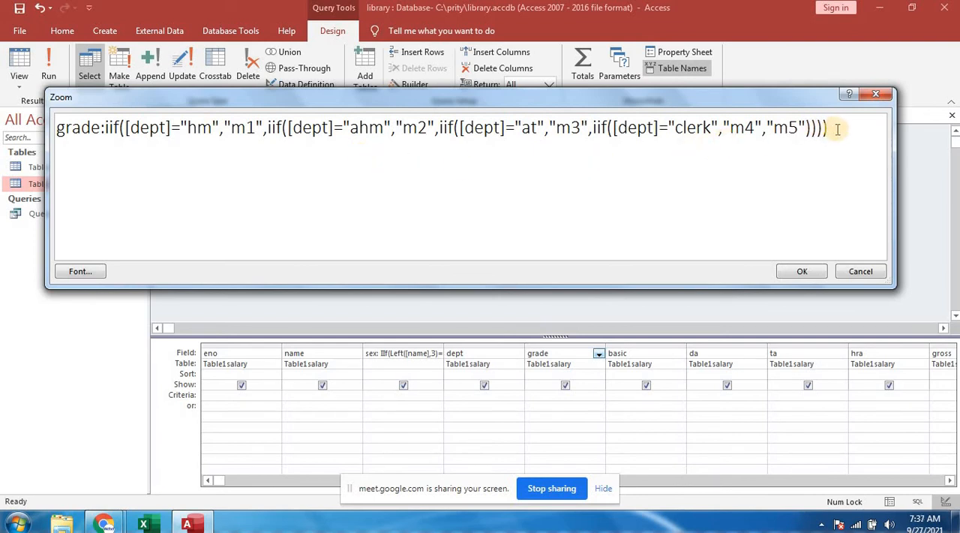
- Review the complete grade expression in the Zoom box and accept it for the grade column
{"action": "left_click_drag", "start_coordinate": [829, 127], "coordinate": [660, 129]}
{"action": "left_click_drag", "start_coordinate": [541, 139], "coordinate": [16, 112]}
{"action": "key", "text": "ctrl+c"}
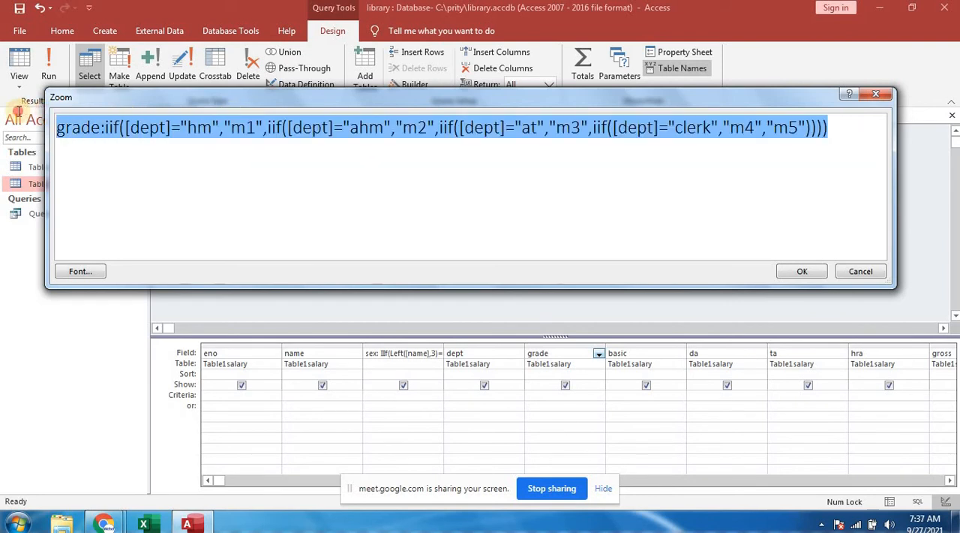
{"action": "left_click", "coordinate": [105, 128]}
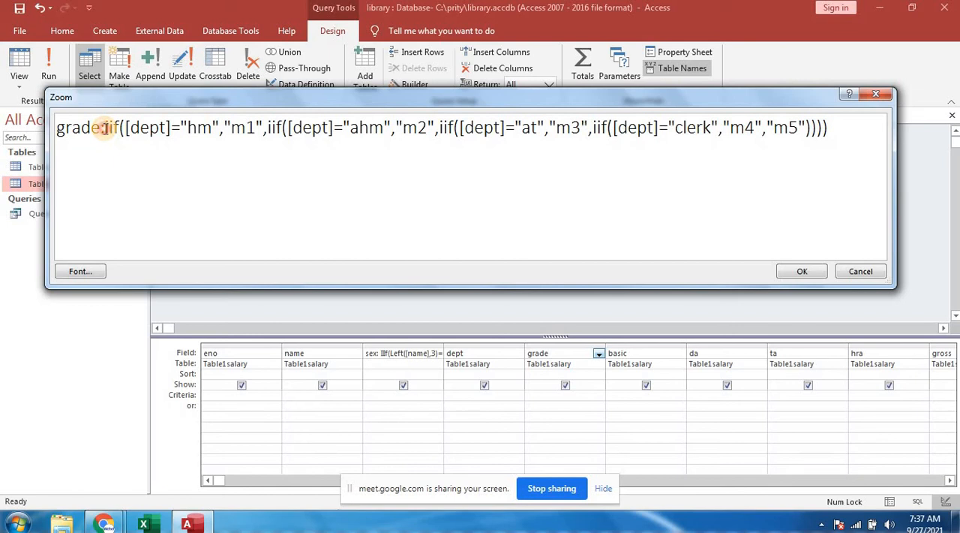
{"action": "left_click_drag", "start_coordinate": [102, 128], "coordinate": [839, 128]}
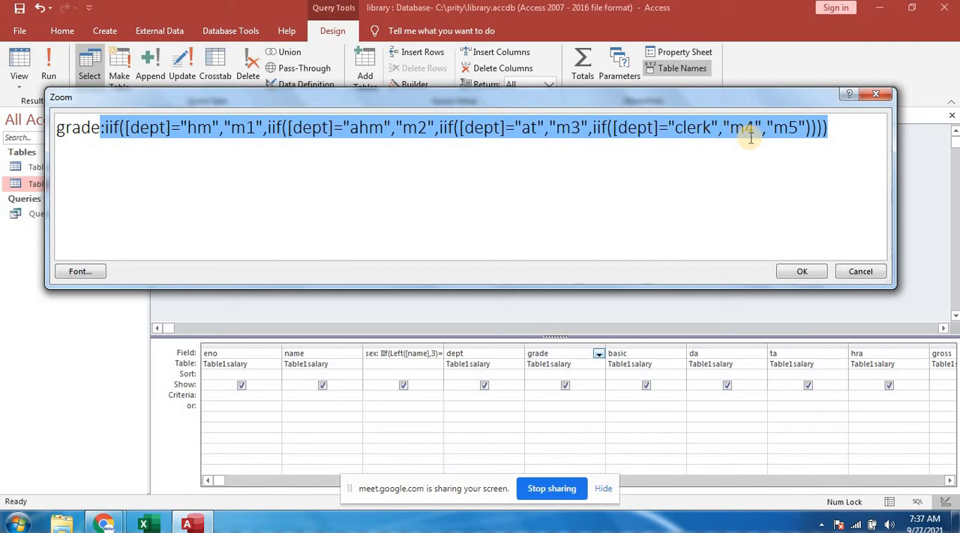
{"action": "left_click", "coordinate": [786, 191]}
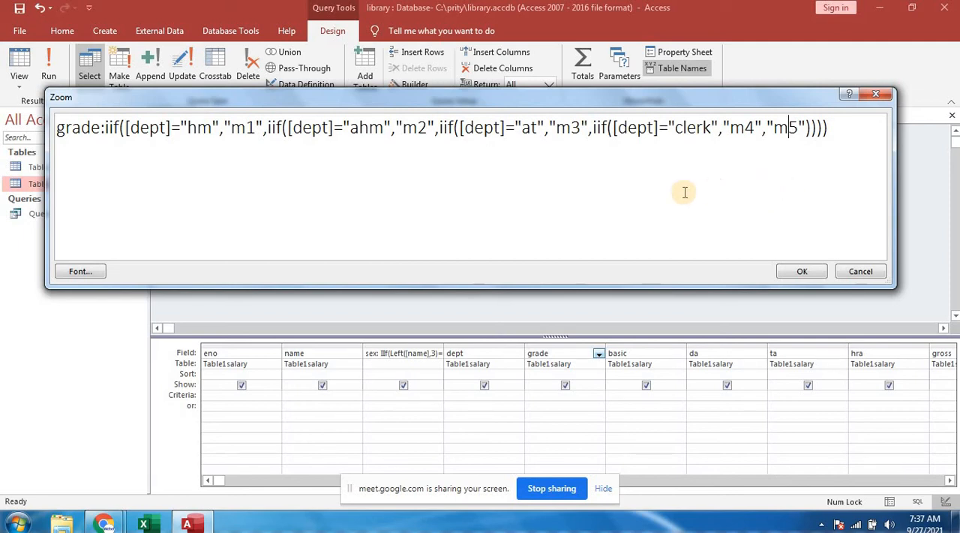
{"action": "left_click", "coordinate": [801, 274]}
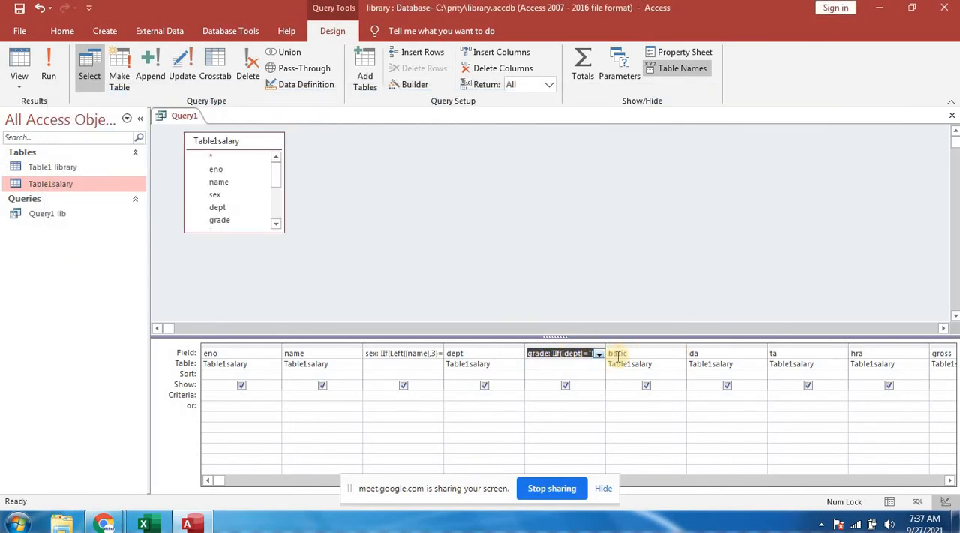
- Append the copied IIf expression on dept to the field name in the basic column's Zoom box
{"action": "right_click", "coordinate": [631, 354]}
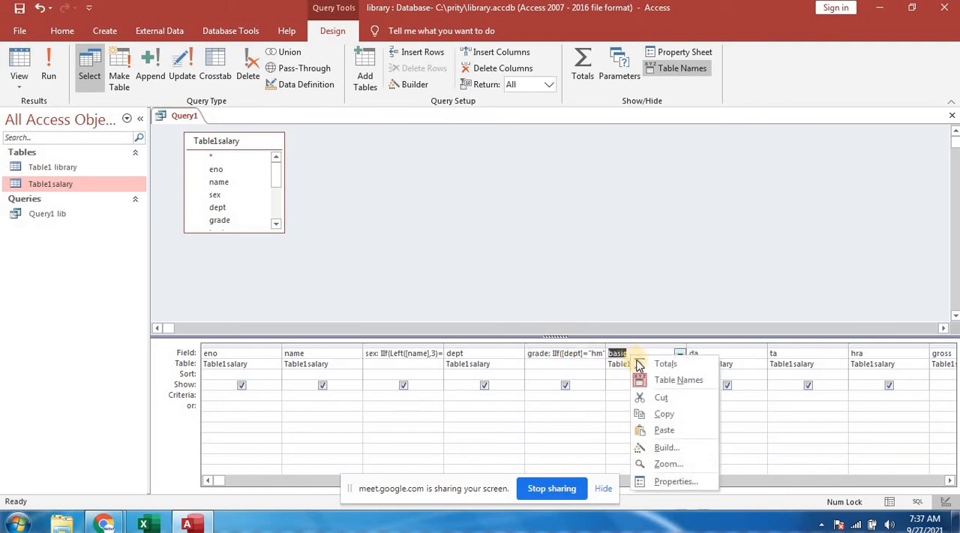
{"action": "left_click", "coordinate": [667, 465]}
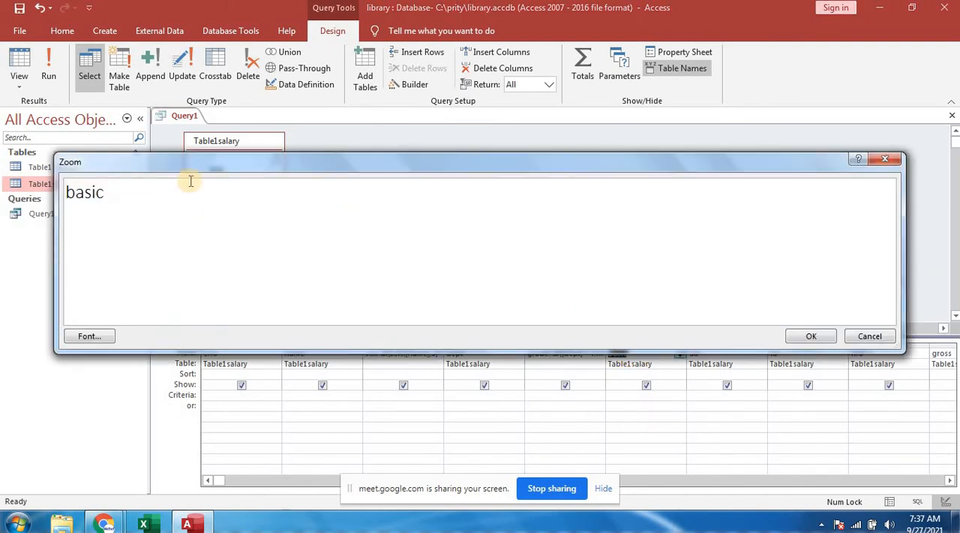
{"action": "left_click", "coordinate": [117, 192]}
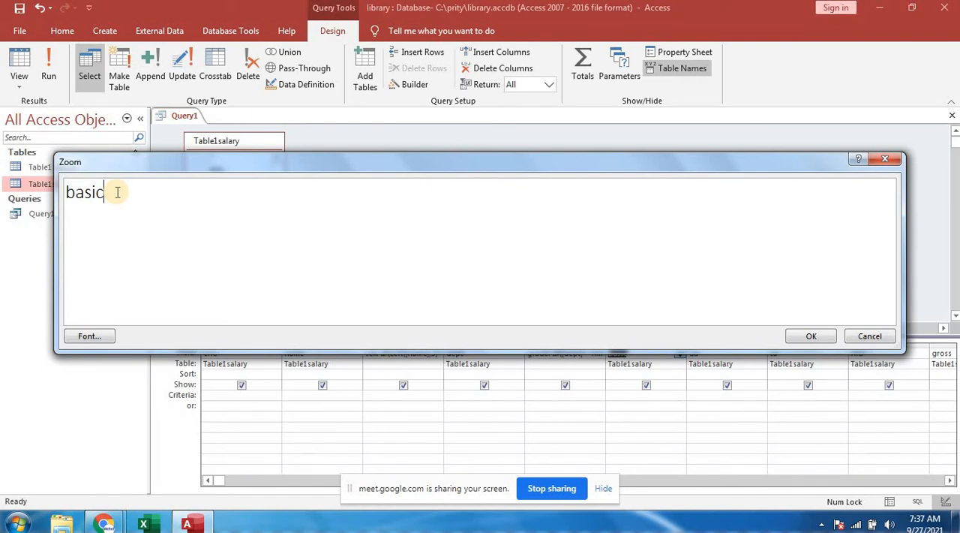
{"action": "key", "text": "ctrl+v"}
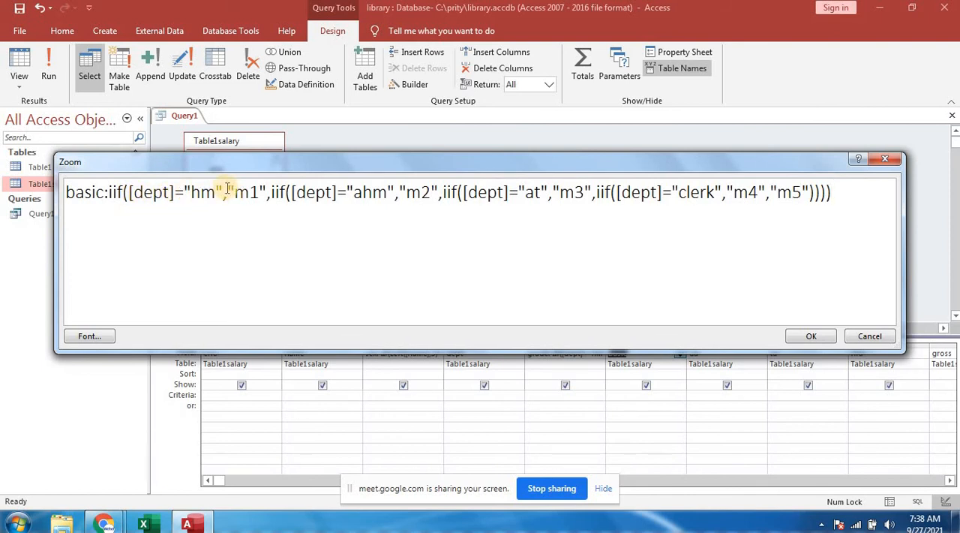
- Replace the results for hm, ahm and at in the basic expression with 40000, 35000 and 30000
{"action": "left_click_drag", "start_coordinate": [226, 189], "coordinate": [265, 191]}
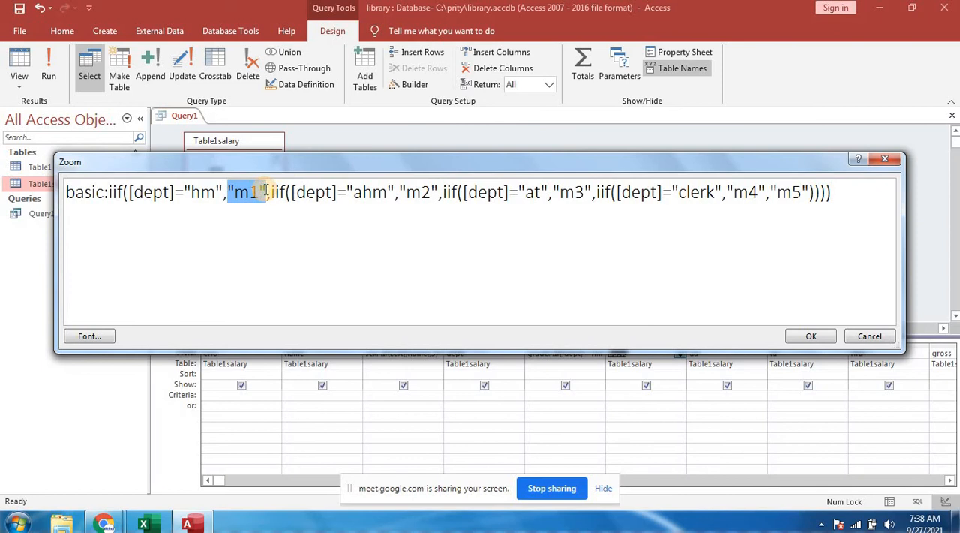
{"action": "type", "text": "40000"}
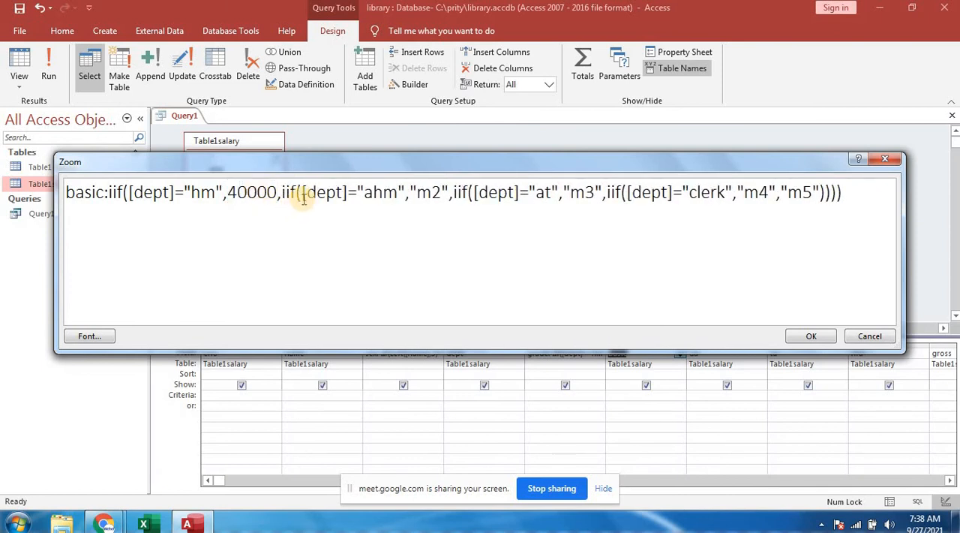
{"action": "left_click_drag", "start_coordinate": [409, 193], "coordinate": [450, 193]}
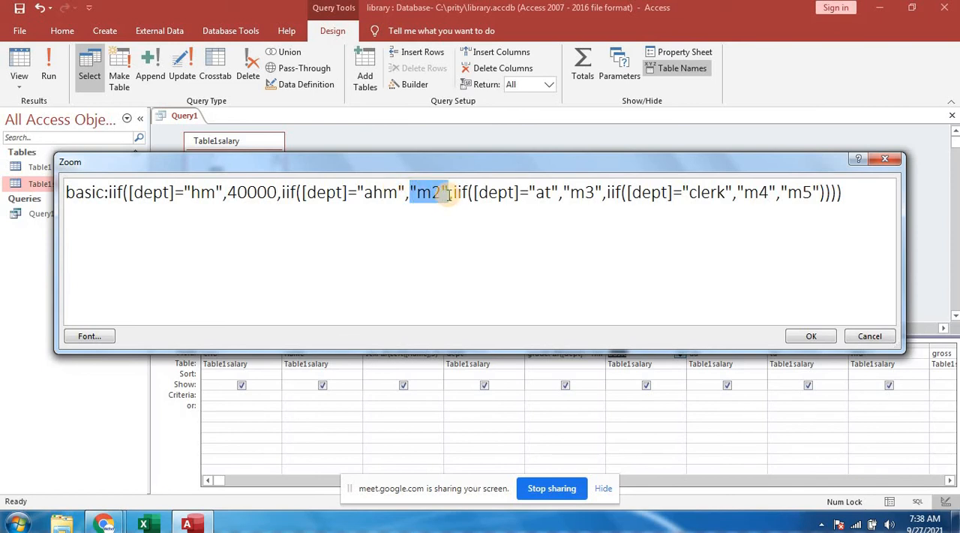
{"action": "type", "text": "35000"}
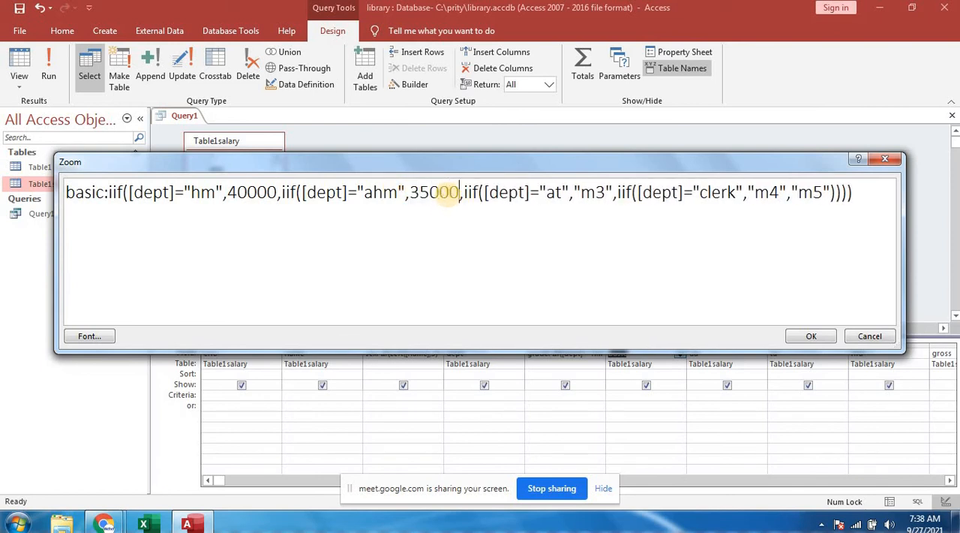
{"action": "left_click", "coordinate": [574, 192]}
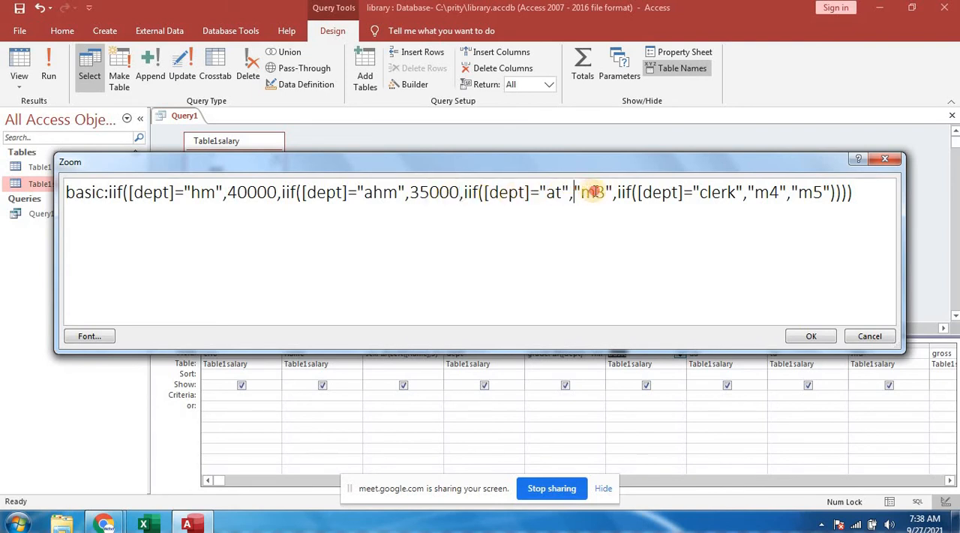
{"action": "left_click_drag", "start_coordinate": [594, 192], "coordinate": [616, 192]}
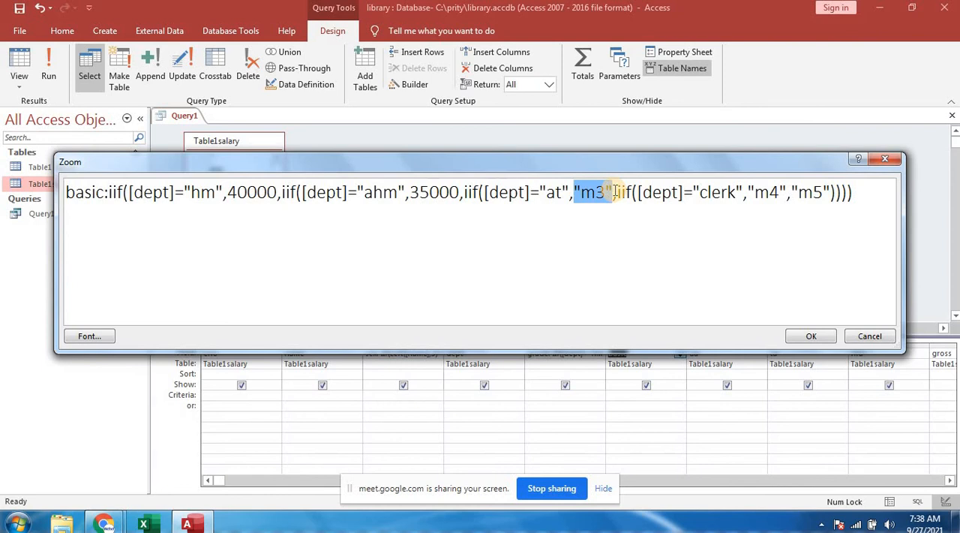
{"action": "type", "text": "30000"}
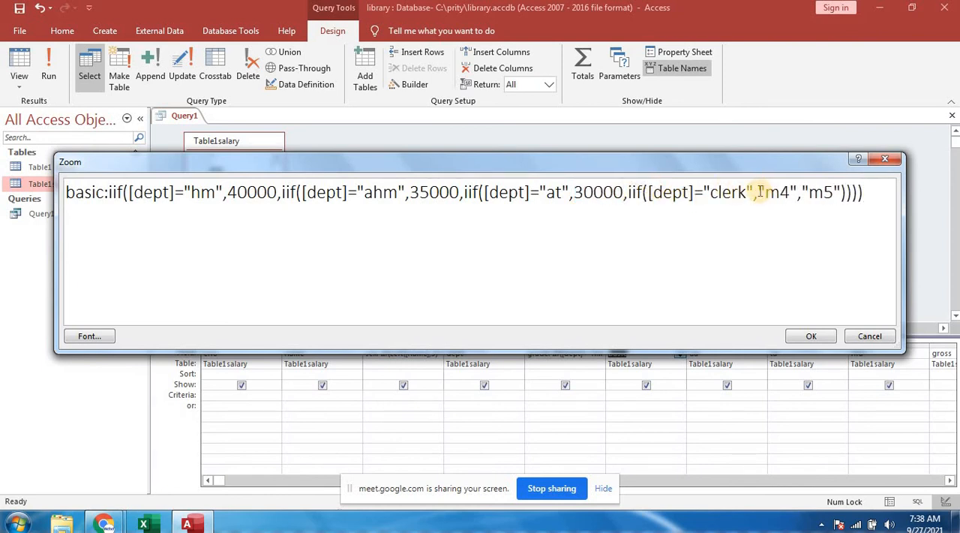
- Set the clerk result to 20000 and the fallback result to 15000 in the basic expression, and accept it
{"action": "left_click_drag", "start_coordinate": [760, 192], "coordinate": [798, 192]}
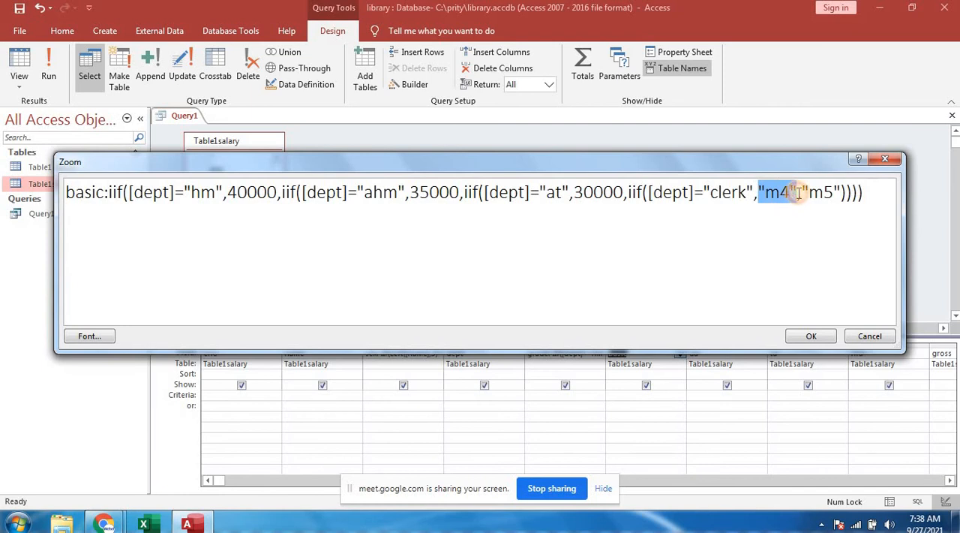
{"action": "type", "text": "2000"}
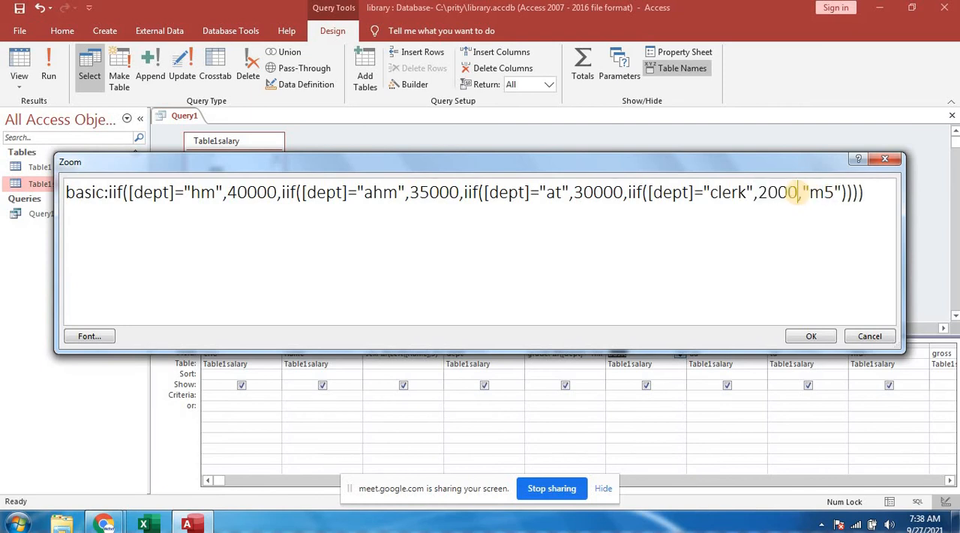
{"action": "type", "text": "0"}
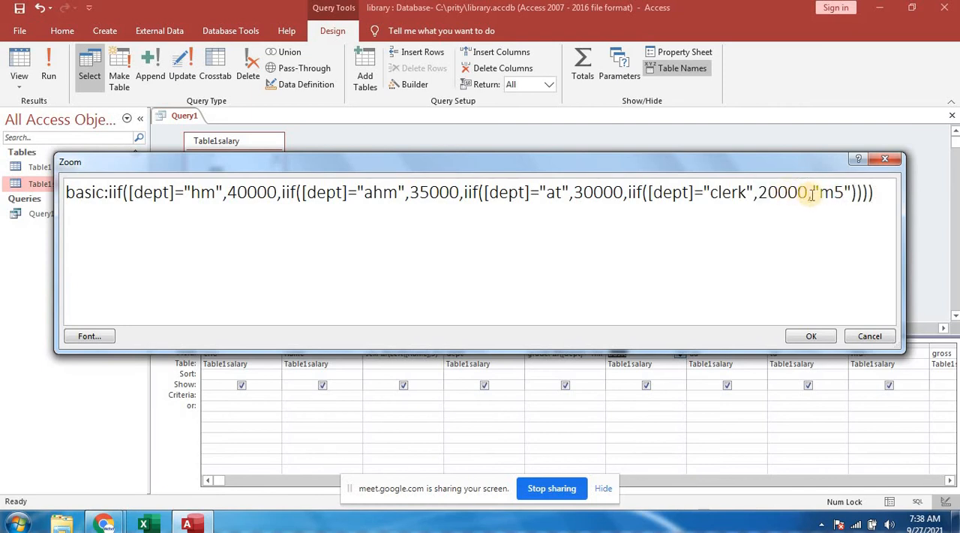
{"action": "left_click_drag", "start_coordinate": [811, 194], "coordinate": [854, 193]}
{"action": "type", "text": "1"}
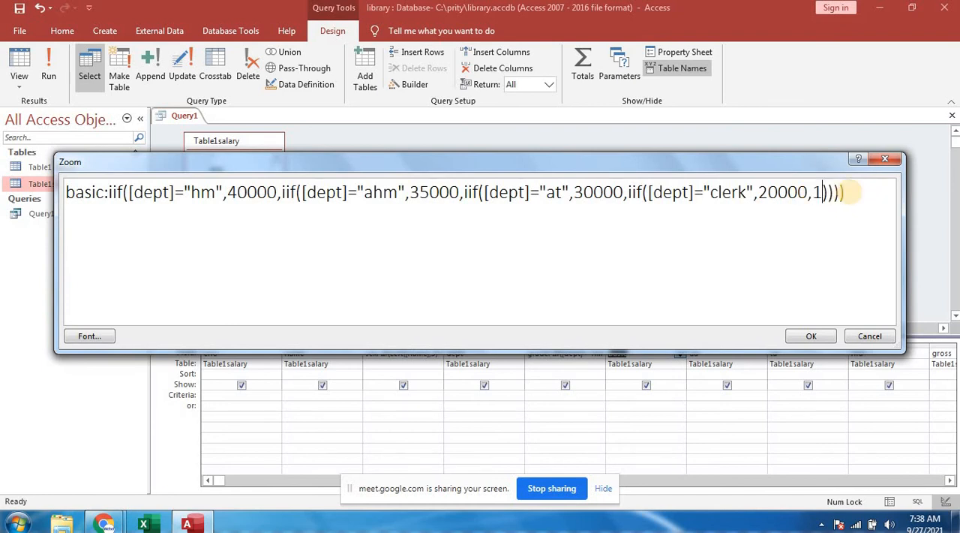
{"action": "type", "text": "5000"}
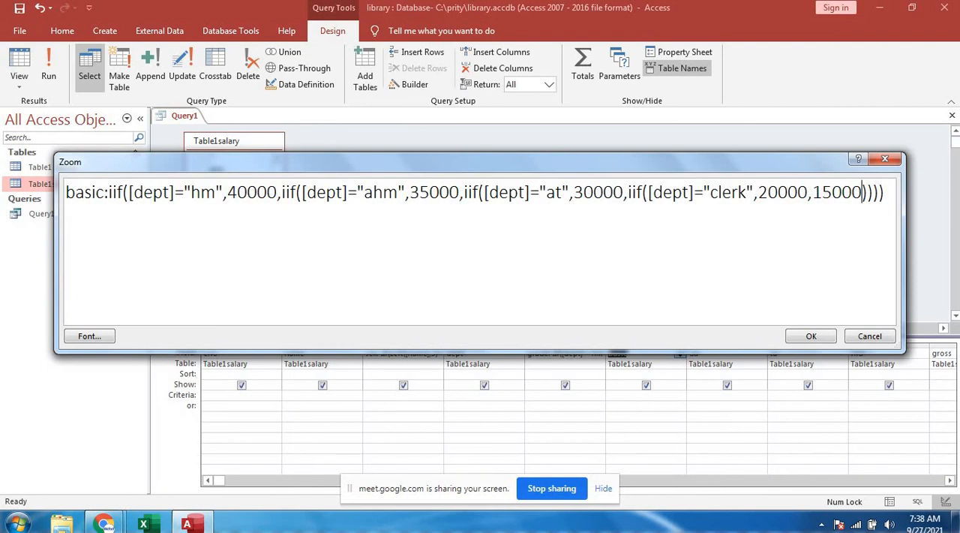
{"action": "left_click", "coordinate": [802, 338]}
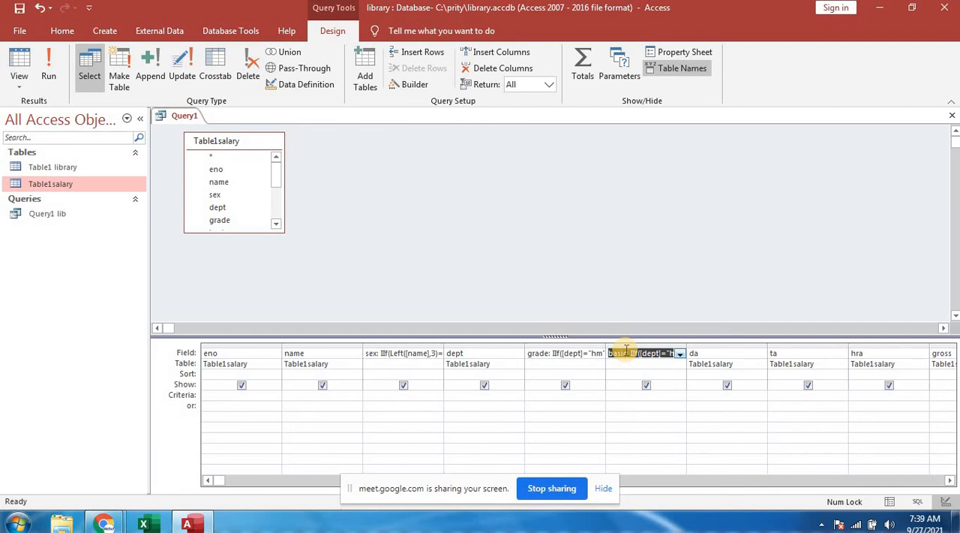
- Open the da column in the Zoom box and start its expression as da:[basic]
{"action": "left_click", "coordinate": [708, 354]}
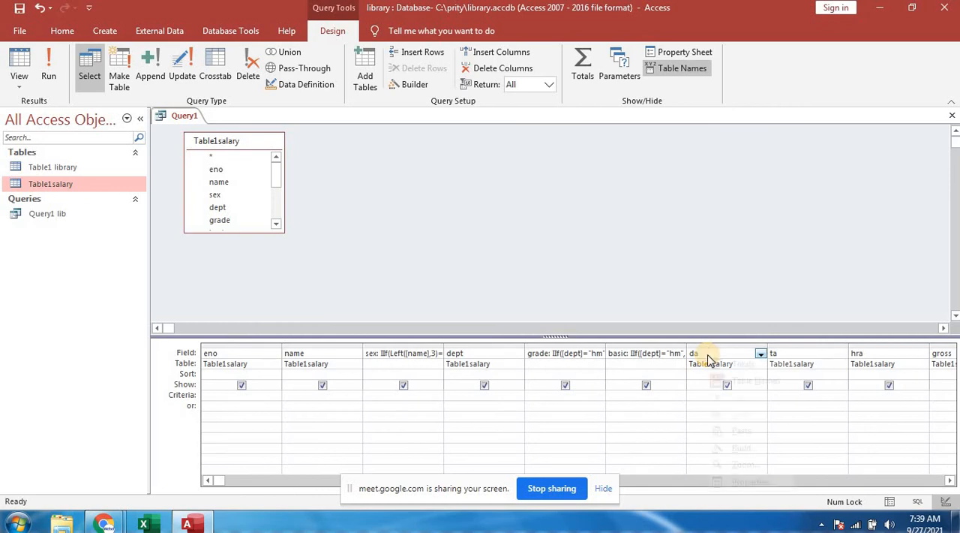
{"action": "right_click", "coordinate": [708, 354]}
{"action": "left_click", "coordinate": [739, 464]}
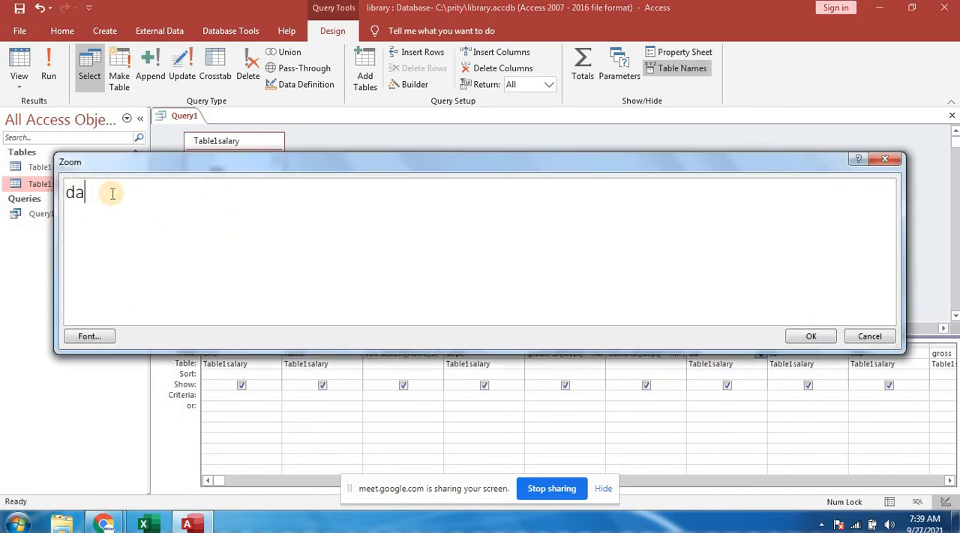
{"action": "type", "text": ":"}
{"action": "key", "text": "BackSpace"}
{"action": "type", "text": ":[basic]"}
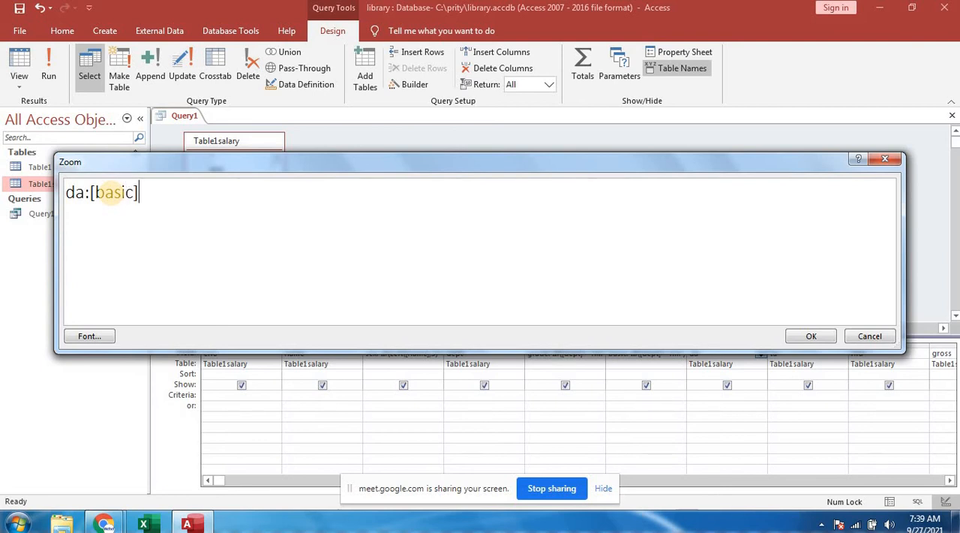
{"action": "type", "text": "*"}
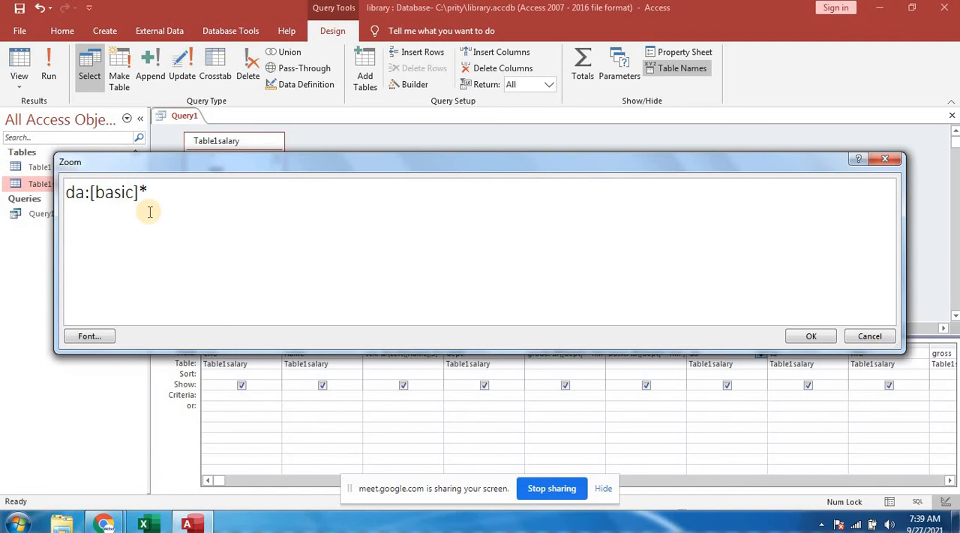
- Complete the da expression with *10/100 and accept it
{"action": "type", "text": "10"}
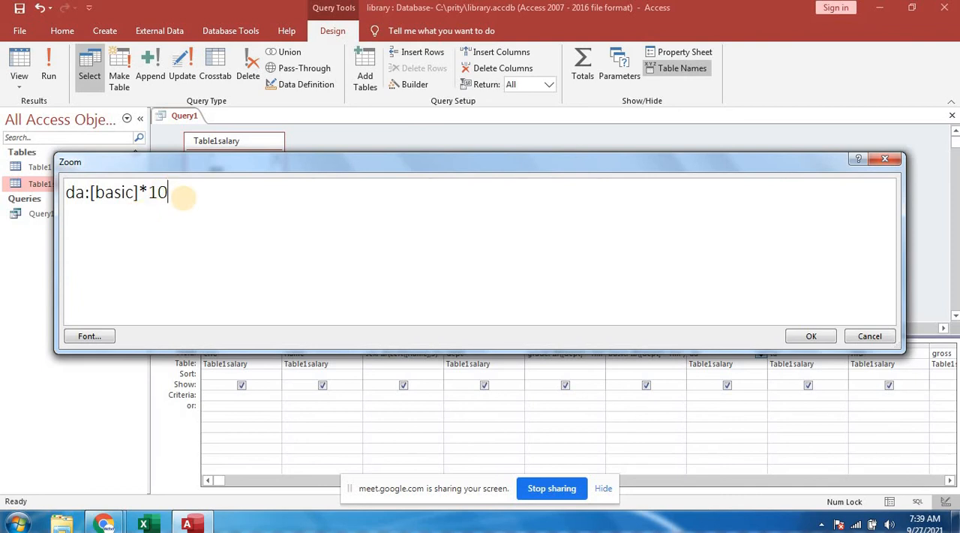
{"action": "type", "text": "/100"}
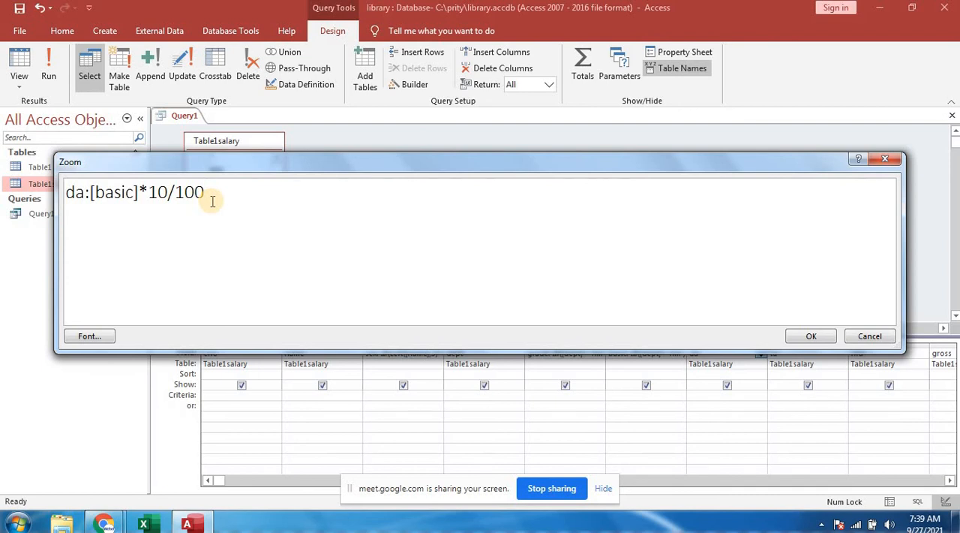
{"action": "left_click", "coordinate": [813, 336]}
- Open the ta column in the Zoom box and start its expression as ta:([basic
{"action": "left_click", "coordinate": [798, 357]}
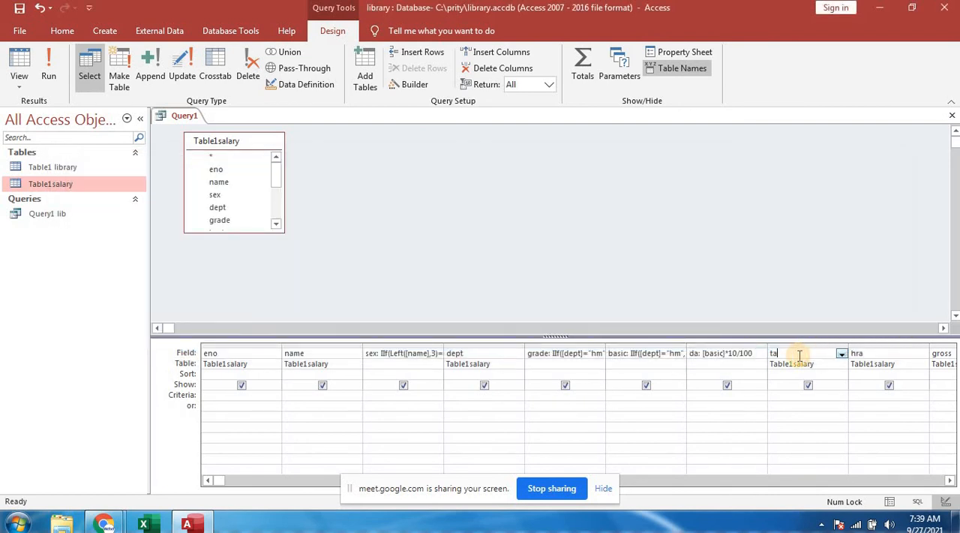
{"action": "right_click", "coordinate": [799, 361]}
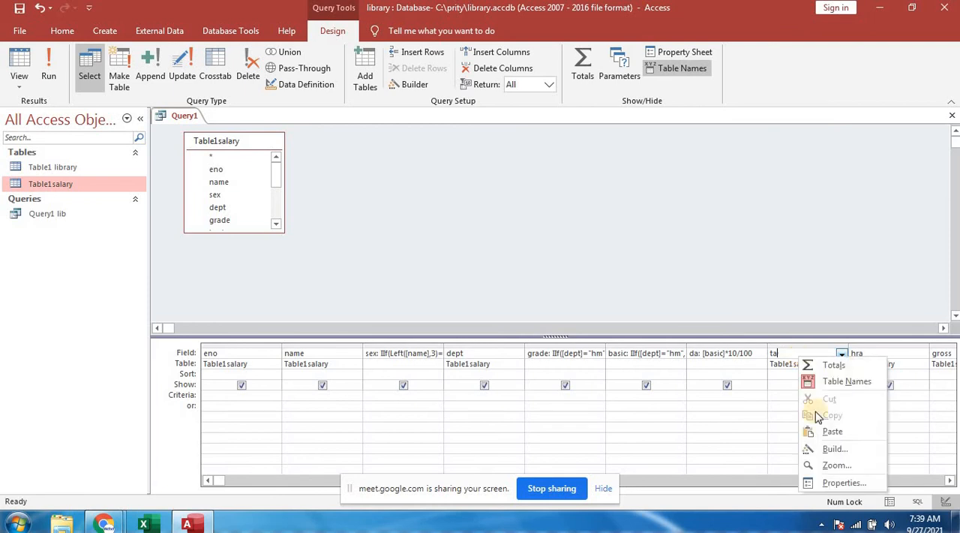
{"action": "left_click", "coordinate": [837, 466]}
{"action": "left_click", "coordinate": [74, 189]}
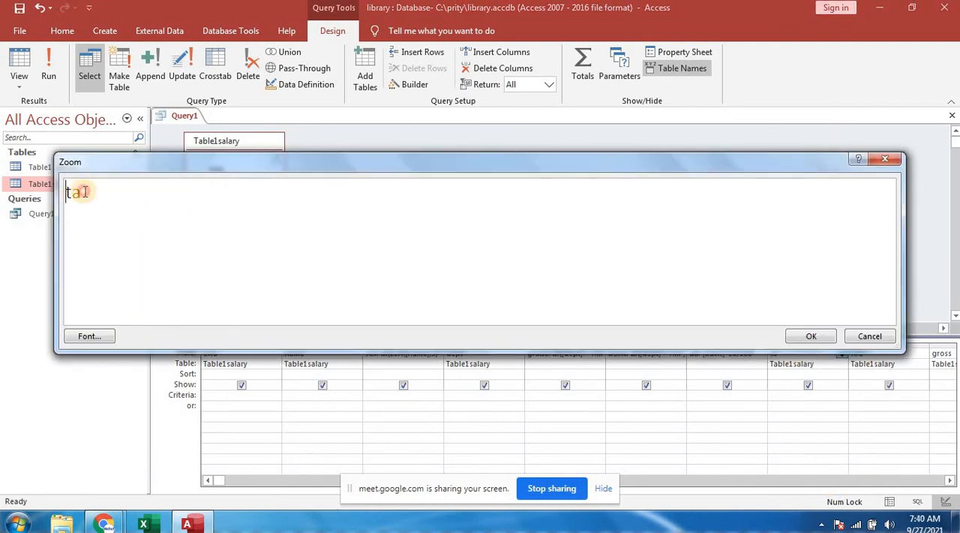
{"action": "type", "text": ":("}
{"action": "key", "text": "BackSpace"}
{"action": "key", "text": "BackSpace"}
{"action": "type", "text": ":"}
{"action": "type", "text": "["}
{"action": "key", "text": "BackSpace"}
{"action": "type", "text": "([basic"}
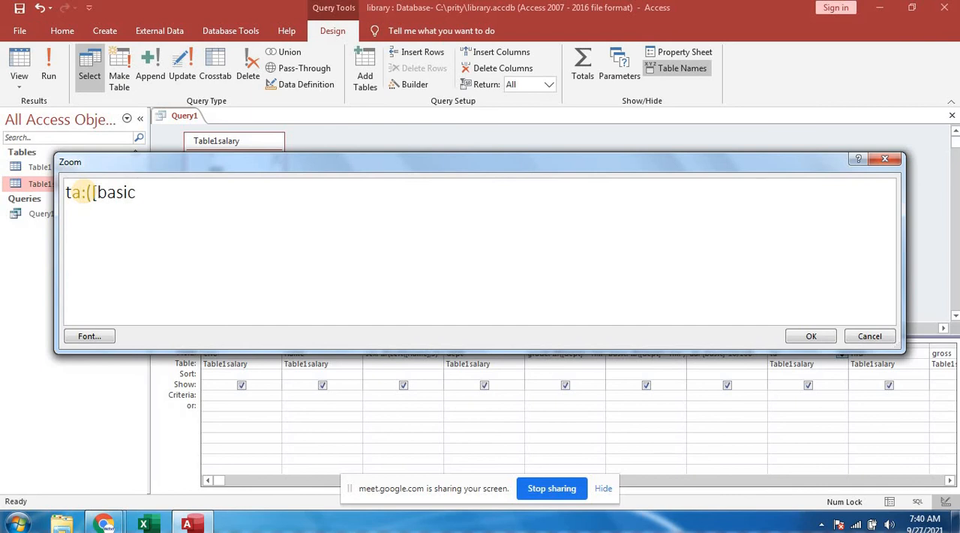
{"action": "type", "text": "]+[da])"}
- Complete the ta expression as ta:([basic]+[da])*10/100 and accept it
{"action": "type", "text": "*10"}
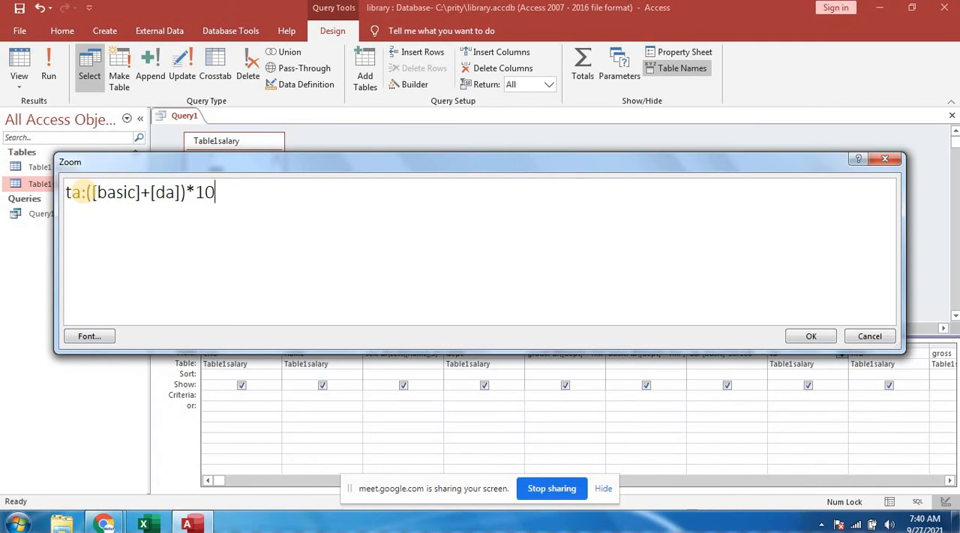
{"action": "type", "text": "/100"}
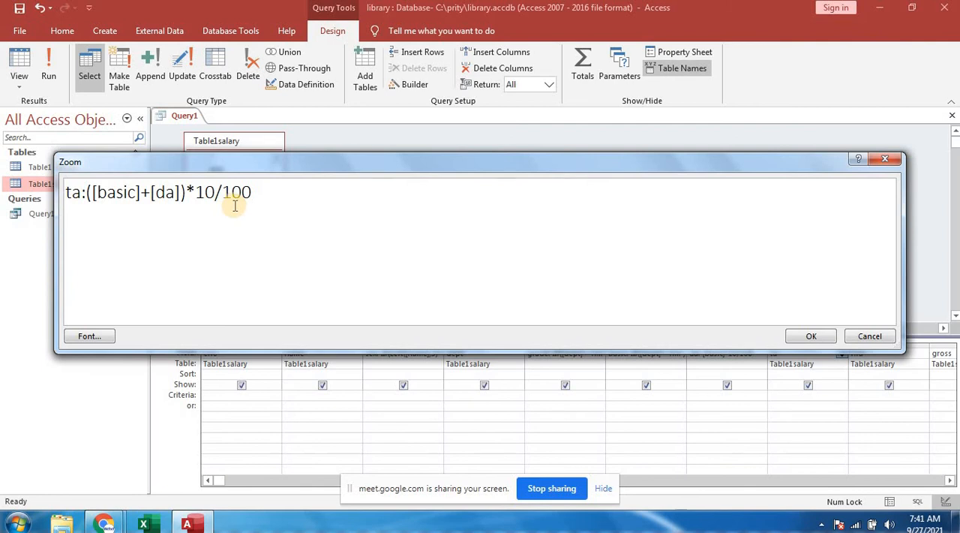
{"action": "left_click", "coordinate": [810, 336]}
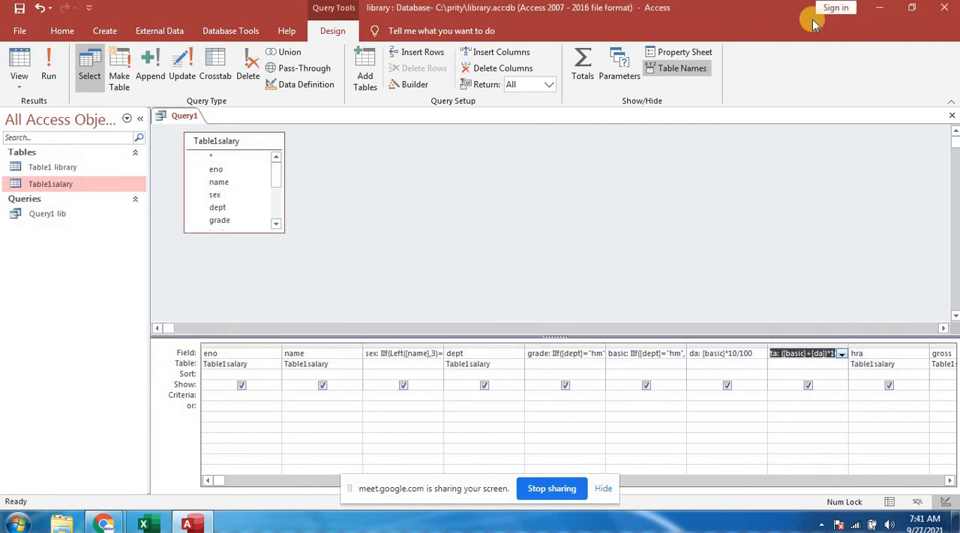
- Open the hra column in the Zoom box and start its expression as hra:([basic]
{"action": "left_click", "coordinate": [874, 354]}
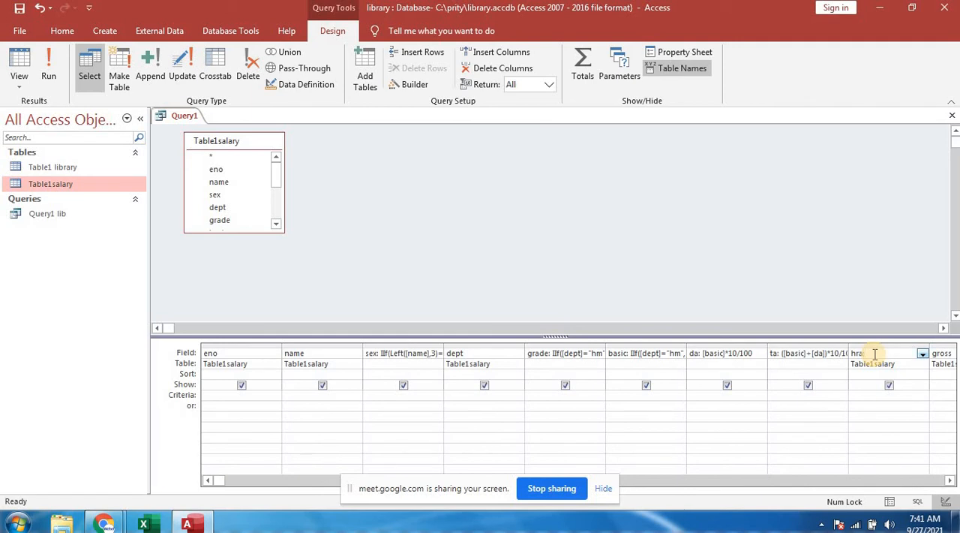
{"action": "right_click", "coordinate": [875, 354]}
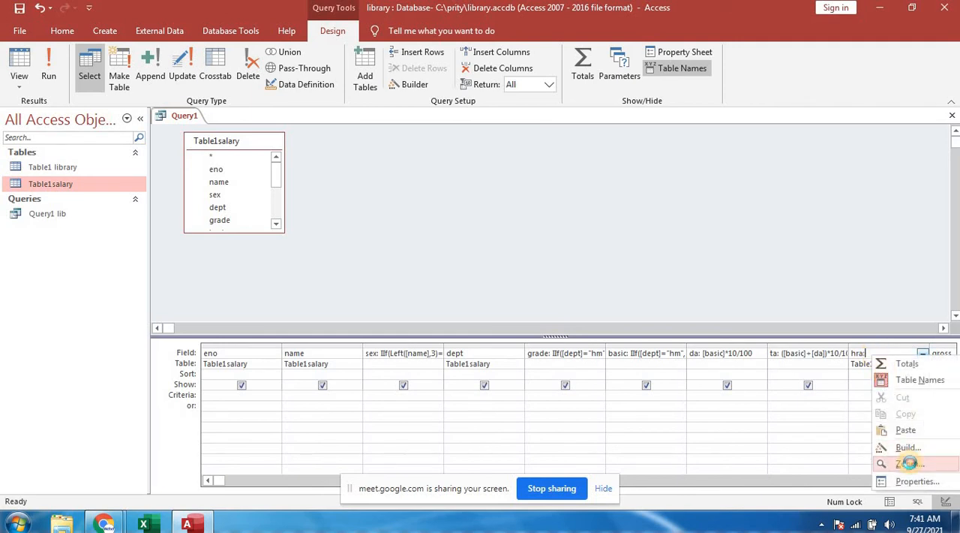
{"action": "left_click", "coordinate": [909, 463]}
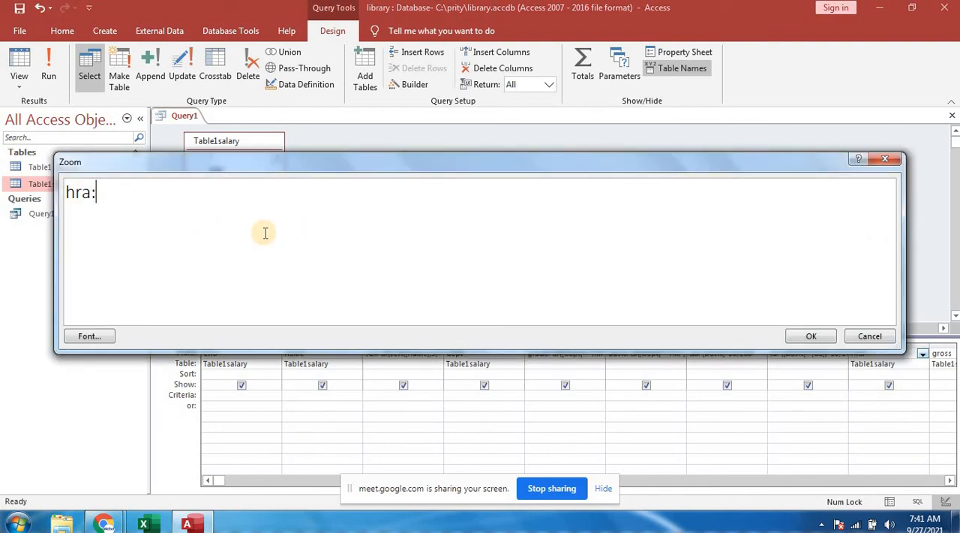
{"action": "type", "text": "([basic"}
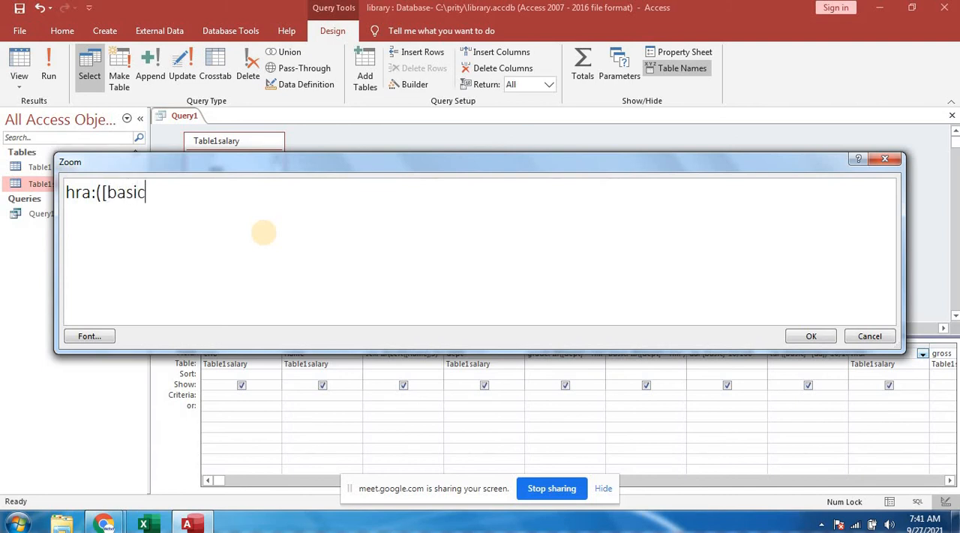
{"action": "type", "text": "]+[da]+["}
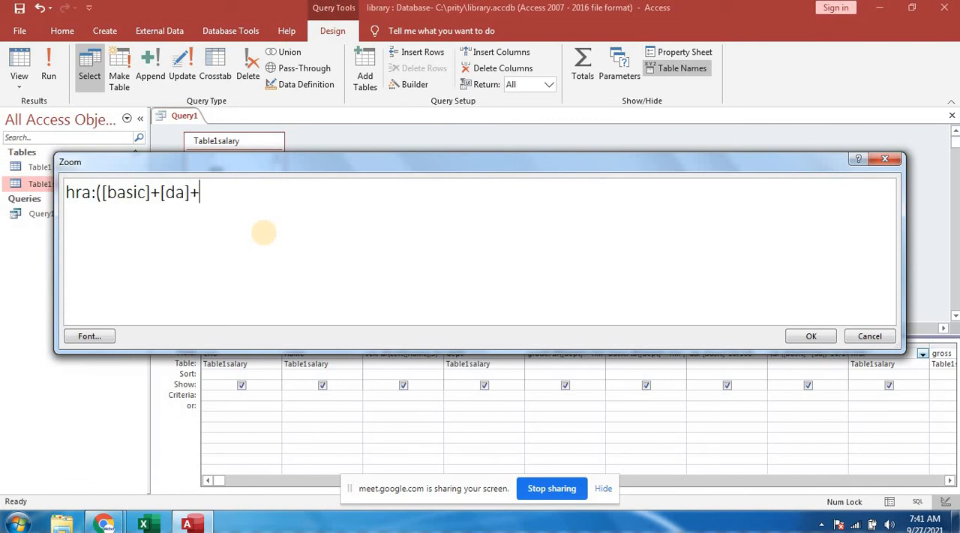
{"action": "type", "text": "ta])*10"}
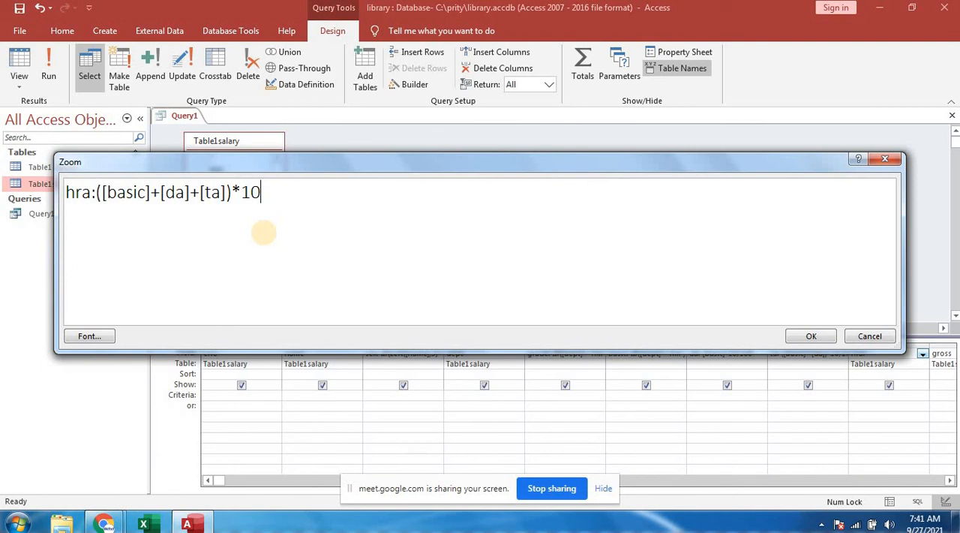
{"action": "type", "text": "/100"}
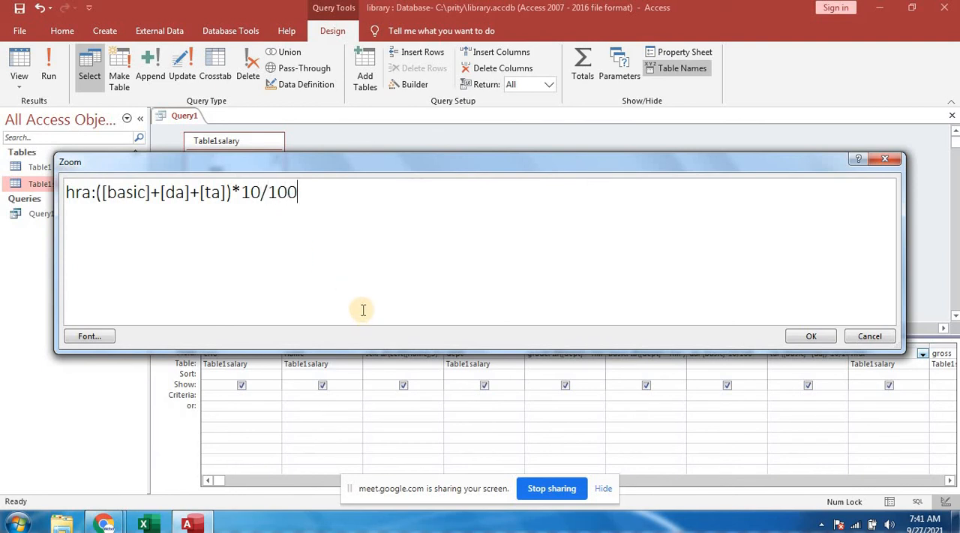
- Complete the hra expression as hra:([basic]+[da]+[ta])*10/100 and accept it
{"action": "left_click", "coordinate": [819, 337]}
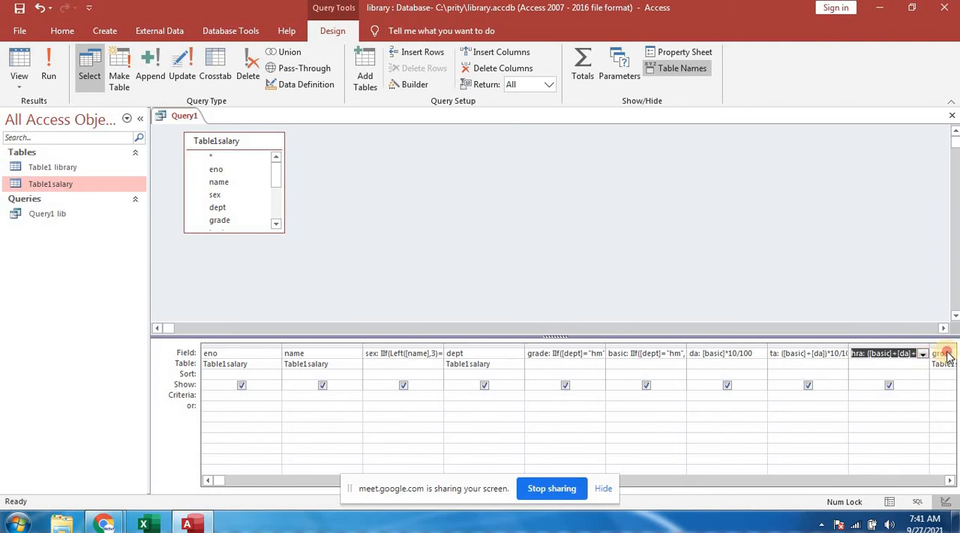
- Open the gross column in the Zoom box and start its expression as gross:[basic]+
{"action": "left_click", "coordinate": [948, 354]}
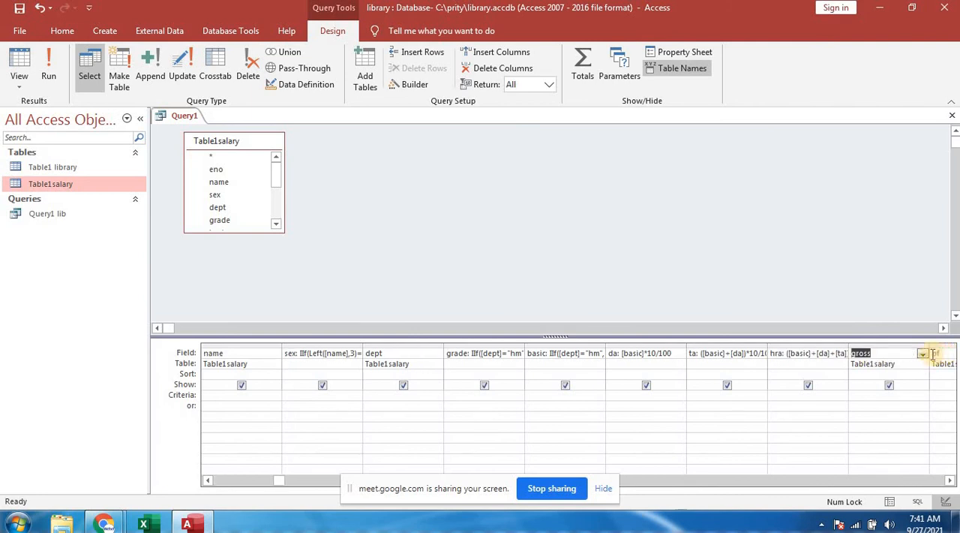
{"action": "left_click", "coordinate": [890, 354]}
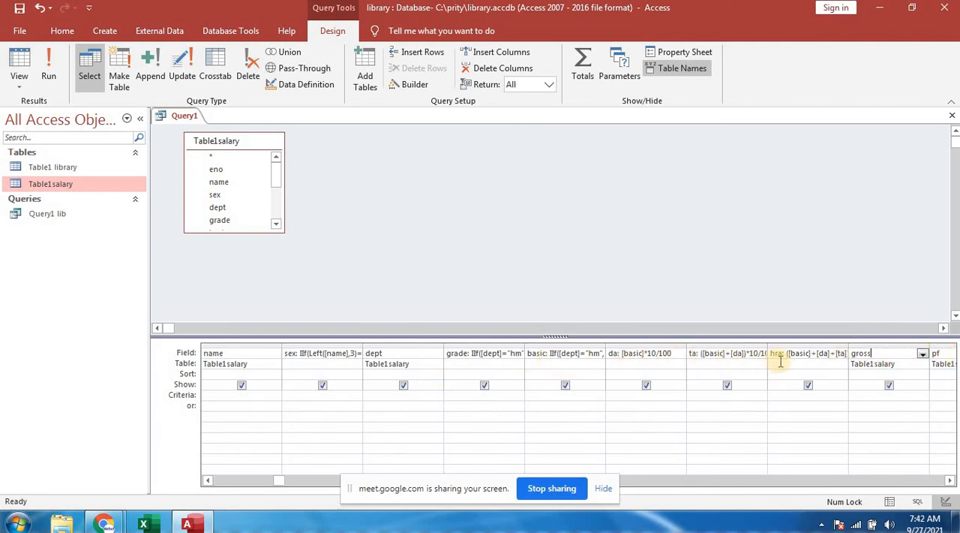
{"action": "right_click", "coordinate": [878, 354]}
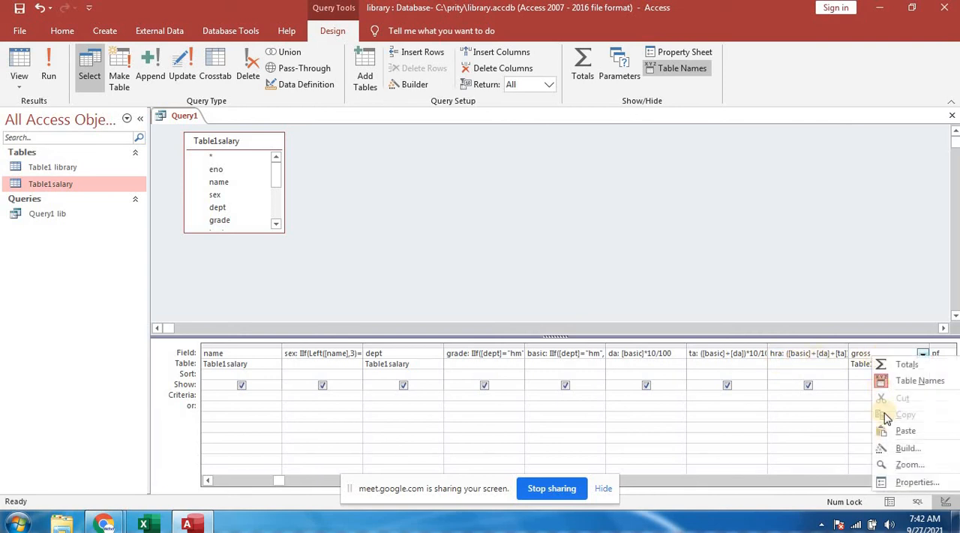
{"action": "left_click", "coordinate": [896, 465]}
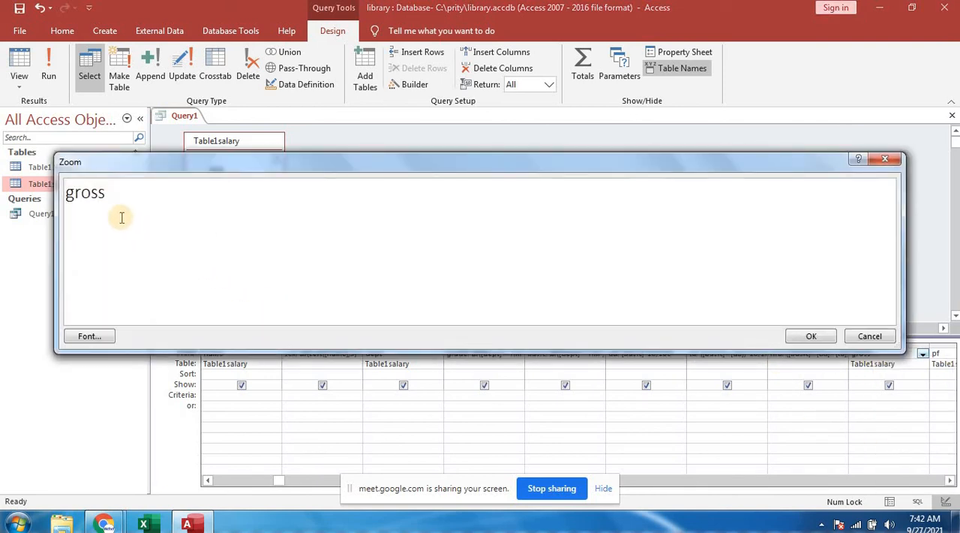
{"action": "left_click", "coordinate": [110, 193]}
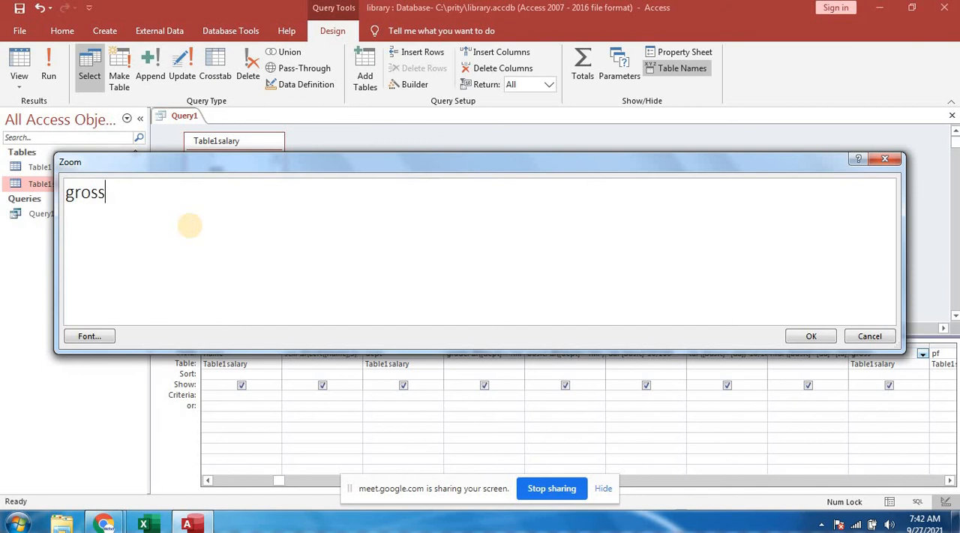
{"action": "type", "text": ":[basic]+"}
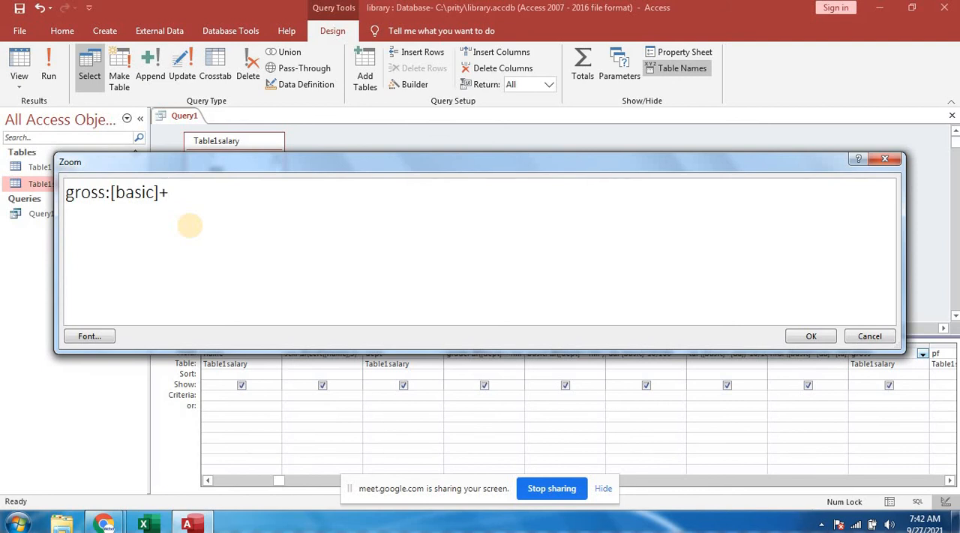
- Complete the gross expression as gross:[basic]+[da]+[ta]+[hra] and accept it
{"action": "type", "text": "[da]+[ta]+"}
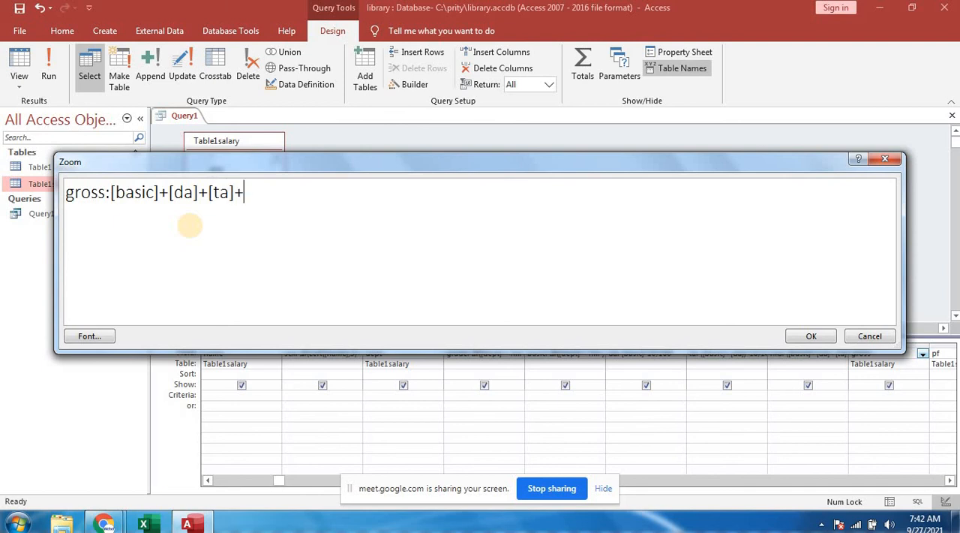
{"action": "type", "text": "[hra]"}
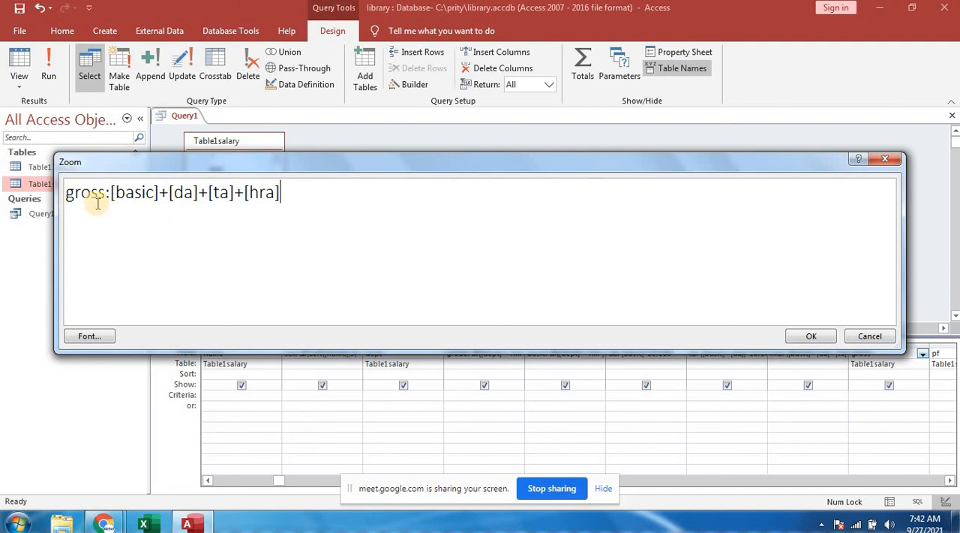
{"action": "left_click", "coordinate": [813, 338]}
- Use the Zoom box to define the pf column as pf:[gross]*5.5/100 and accept it
{"action": "left_click", "coordinate": [940, 354]}
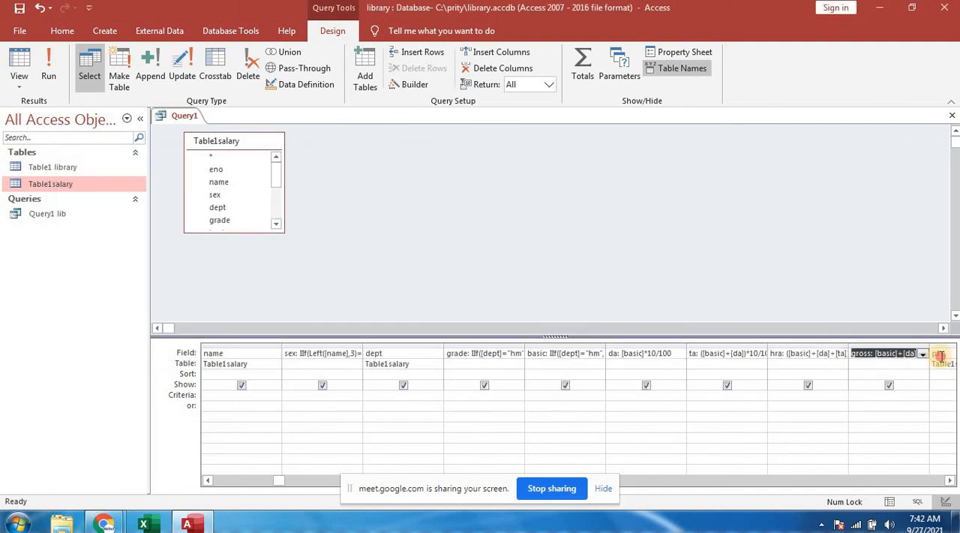
{"action": "right_click", "coordinate": [872, 354]}
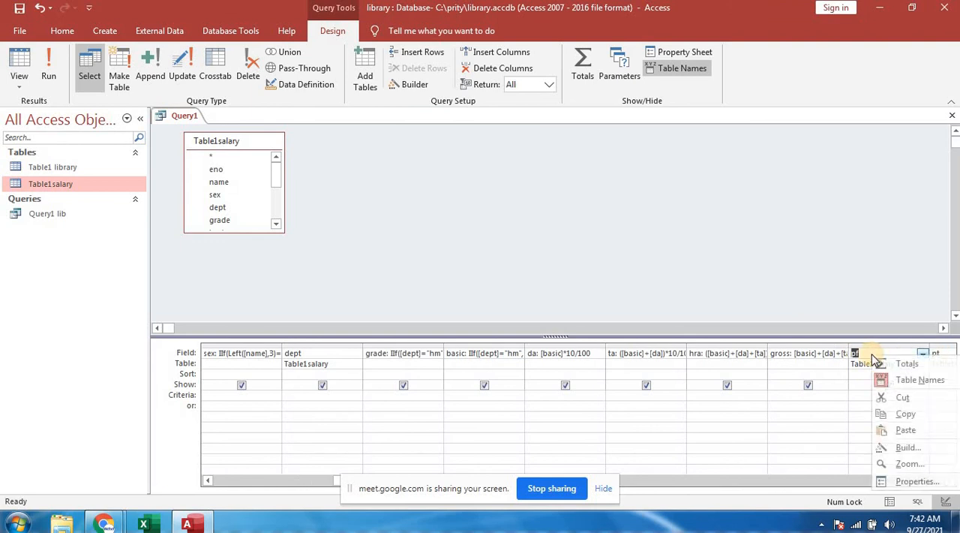
{"action": "left_click", "coordinate": [892, 463]}
{"action": "left_click", "coordinate": [83, 189]}
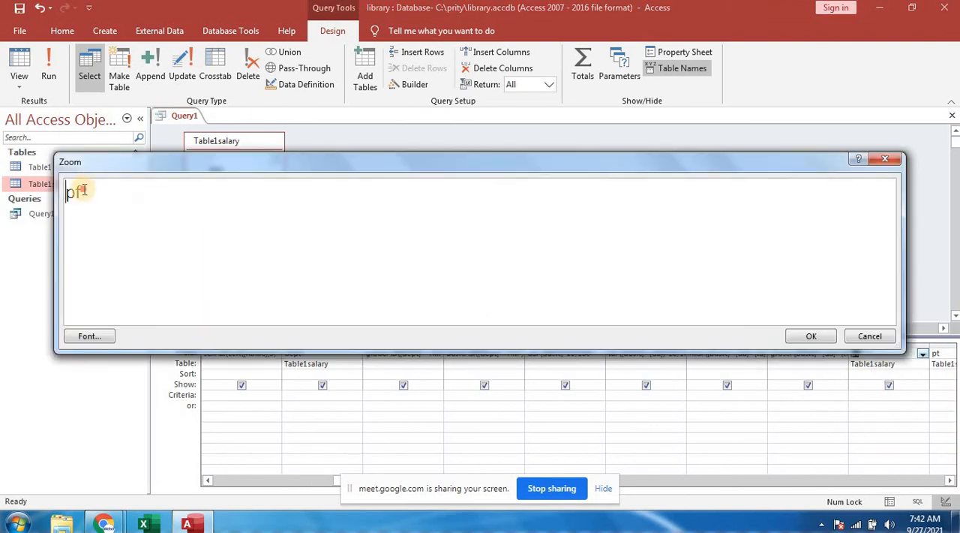
{"action": "type", "text": ":"}
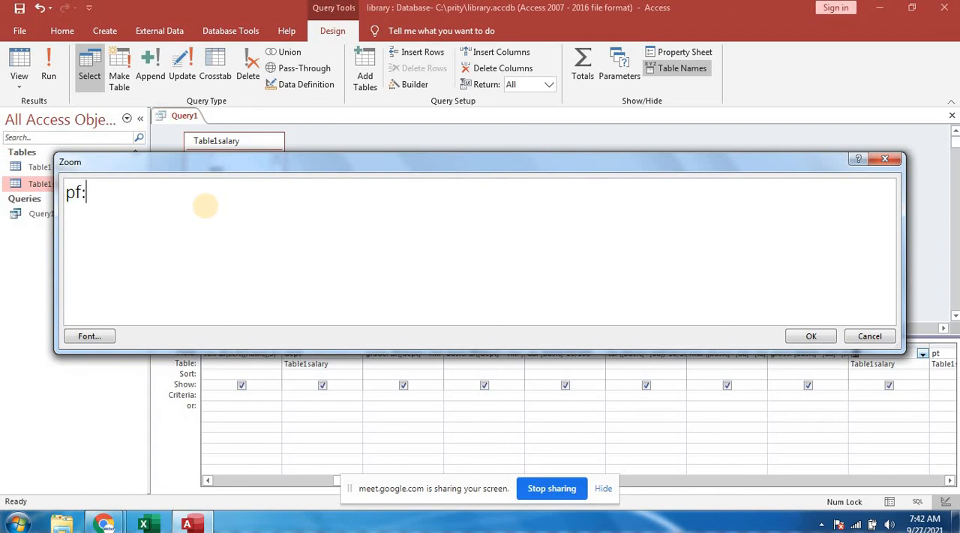
{"action": "type", "text": "[gross"}
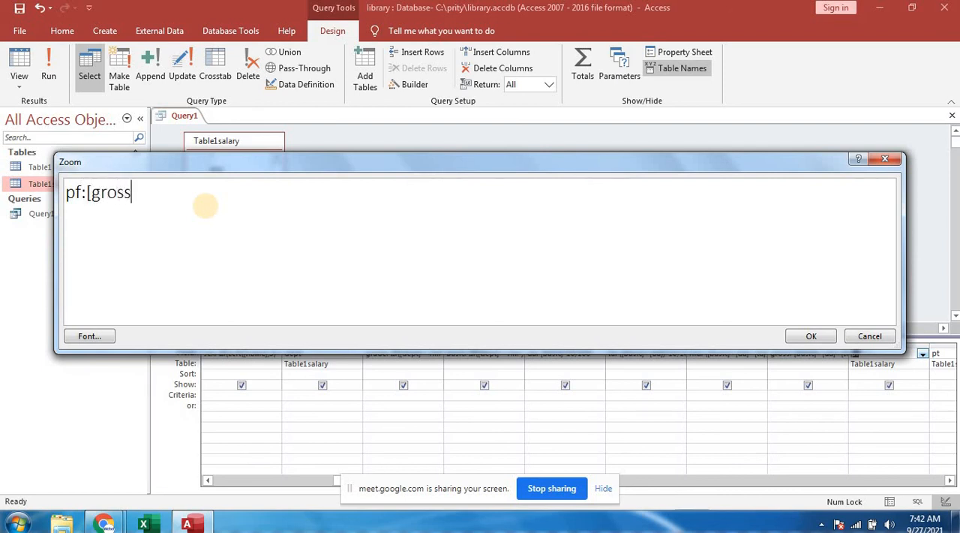
{"action": "type", "text": "]*"}
{"action": "type", "text": "5.5/100"}
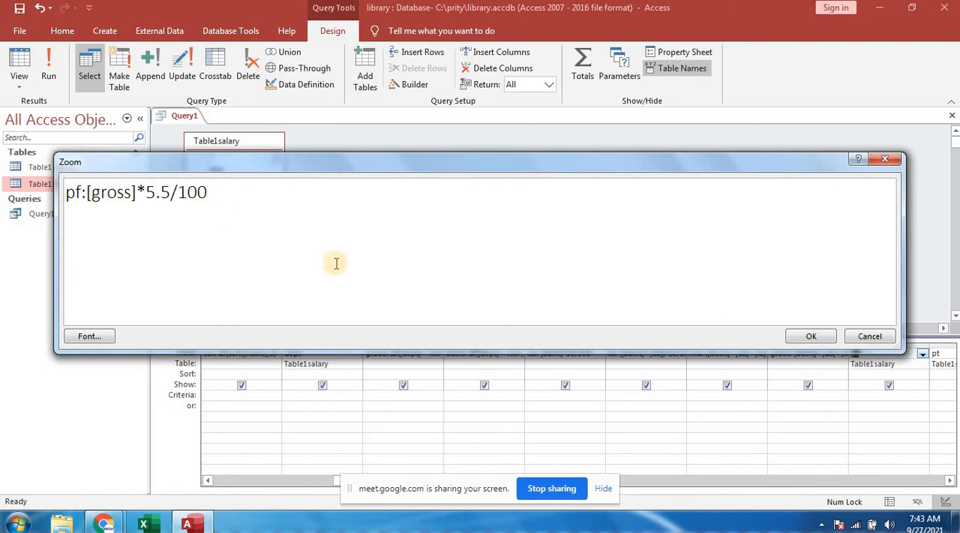
{"action": "left_click", "coordinate": [812, 336]}
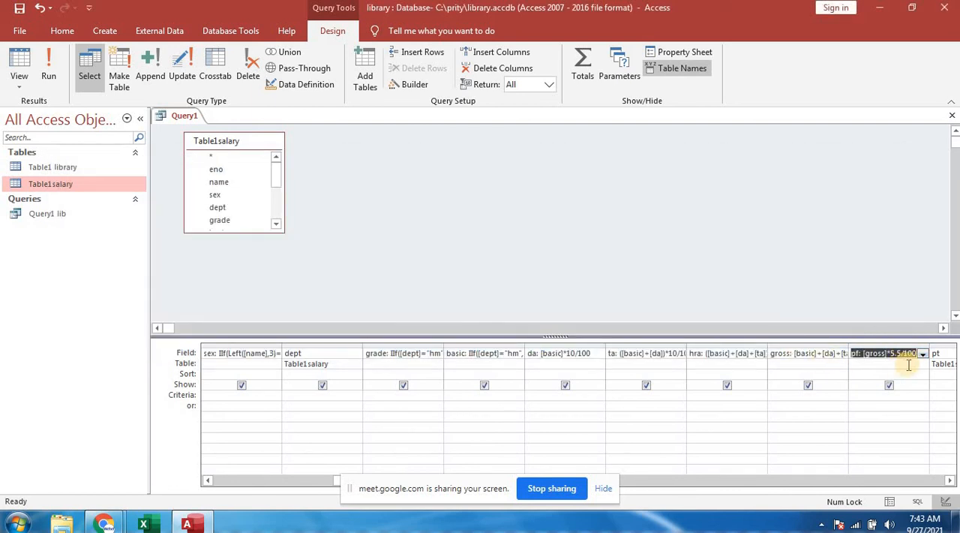
- Use the Zoom box to define the pt column as pt:[gross]*3/100 and accept it
{"action": "left_click", "coordinate": [937, 352]}
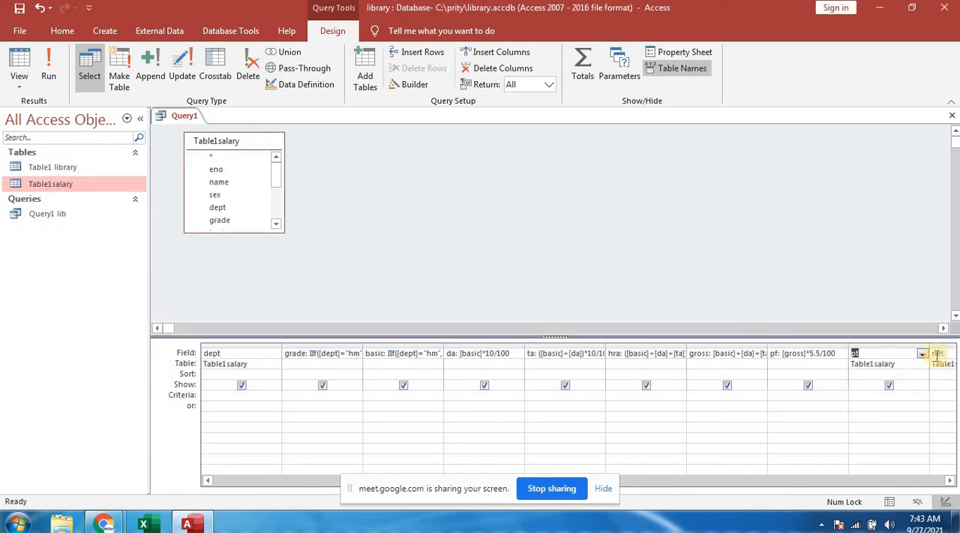
{"action": "left_click", "coordinate": [881, 352]}
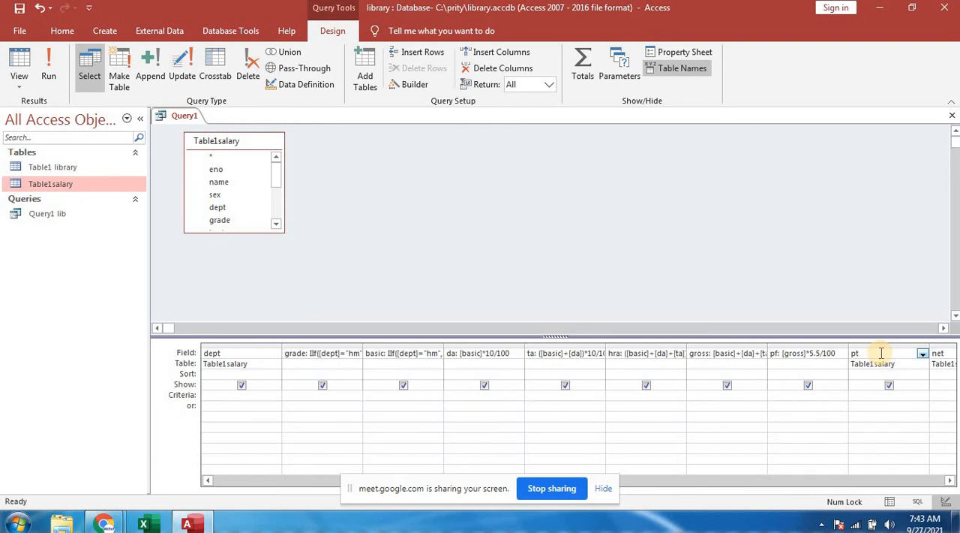
{"action": "right_click", "coordinate": [882, 353]}
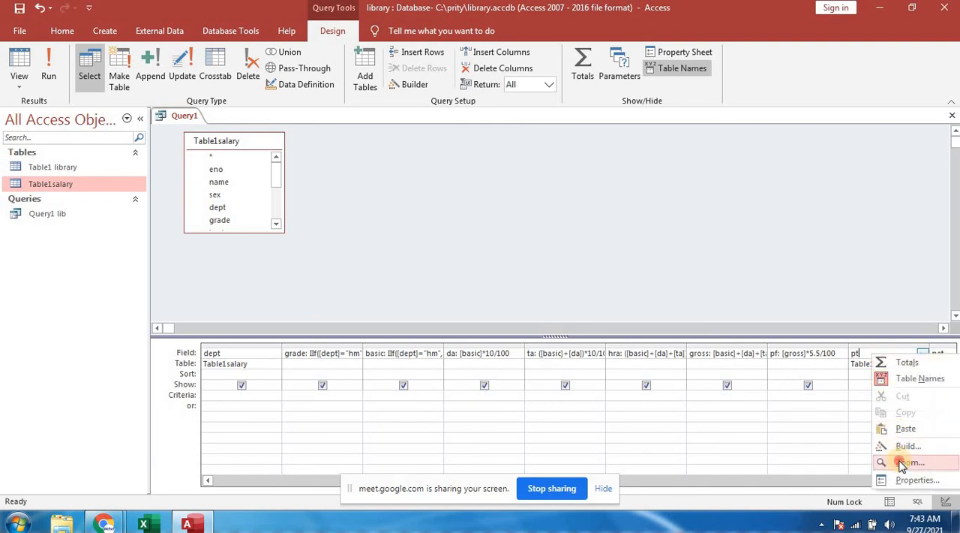
{"action": "left_click", "coordinate": [897, 458]}
{"action": "left_click", "coordinate": [117, 193]}
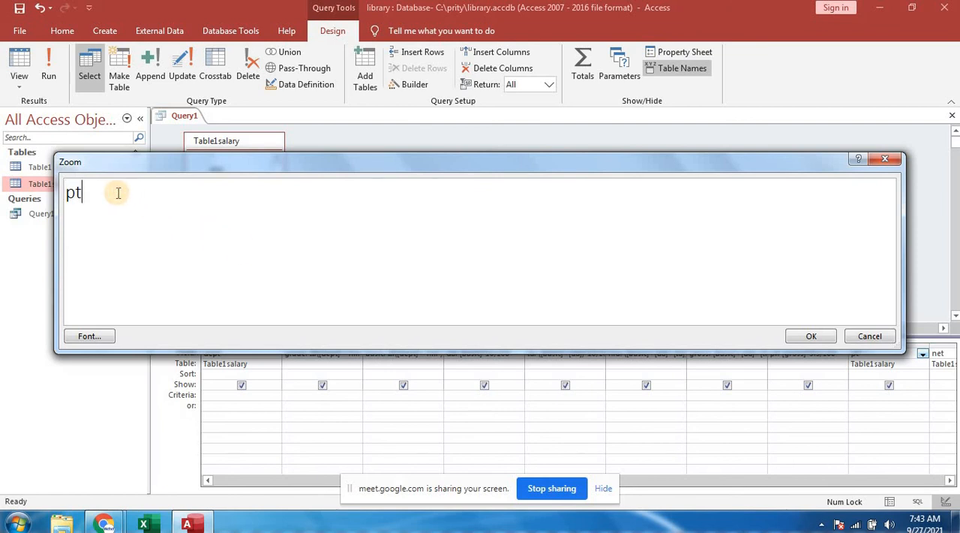
{"action": "type", "text": ":[gross]*"}
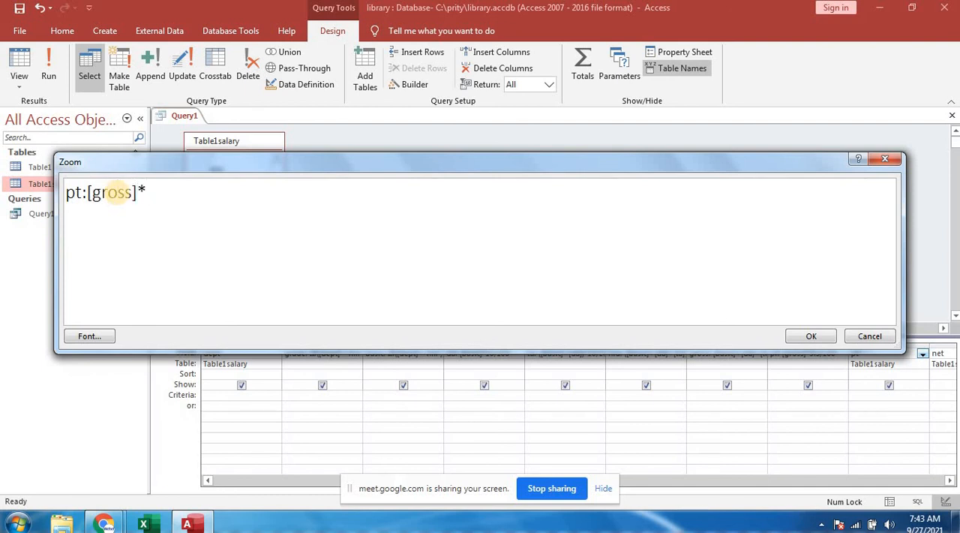
{"action": "type", "text": "3/100"}
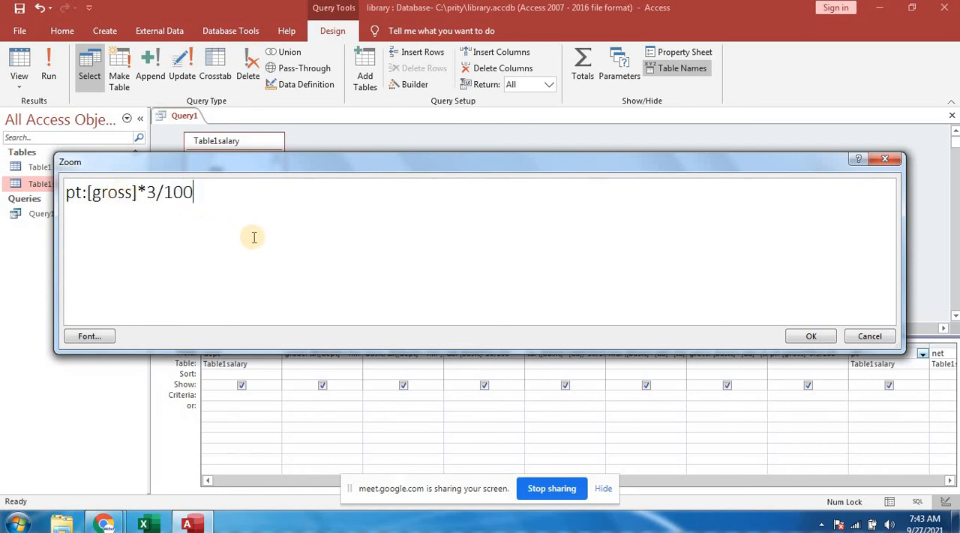
{"action": "left_click", "coordinate": [810, 336]}
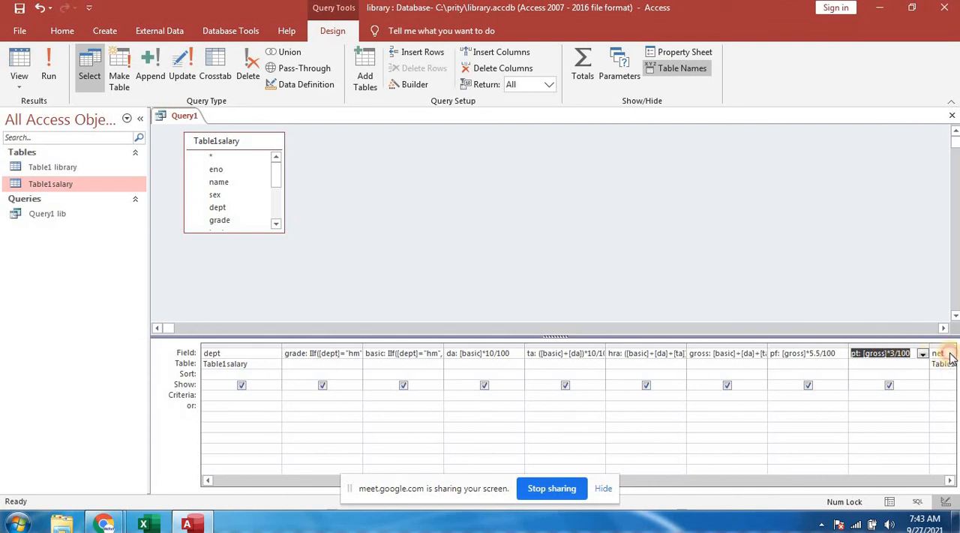
- Open the net column in the Zoom box and start its expression as net:[gross]-
{"action": "left_click", "coordinate": [950, 354]}
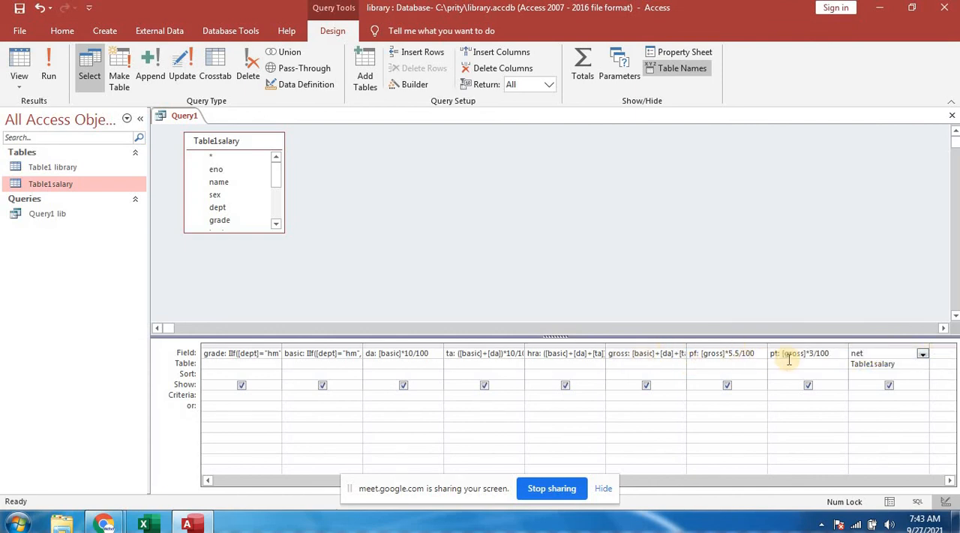
{"action": "right_click", "coordinate": [870, 357]}
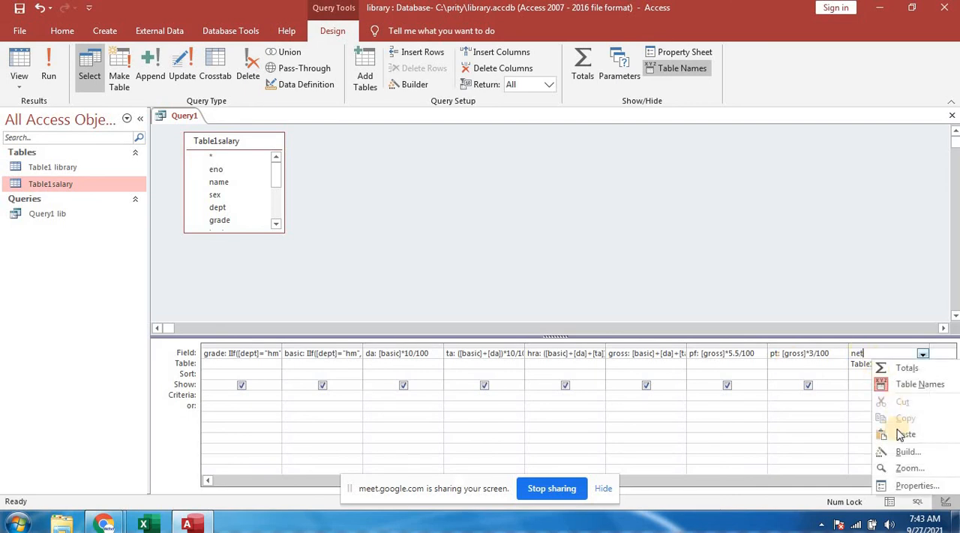
{"action": "left_click", "coordinate": [909, 467]}
{"action": "left_click", "coordinate": [93, 192]}
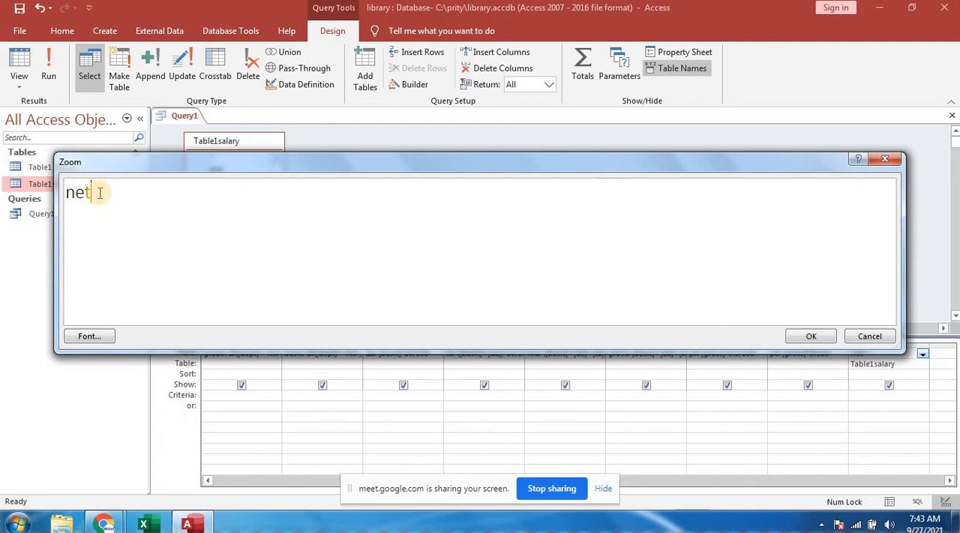
{"action": "type", "text": ":[gross]-"}
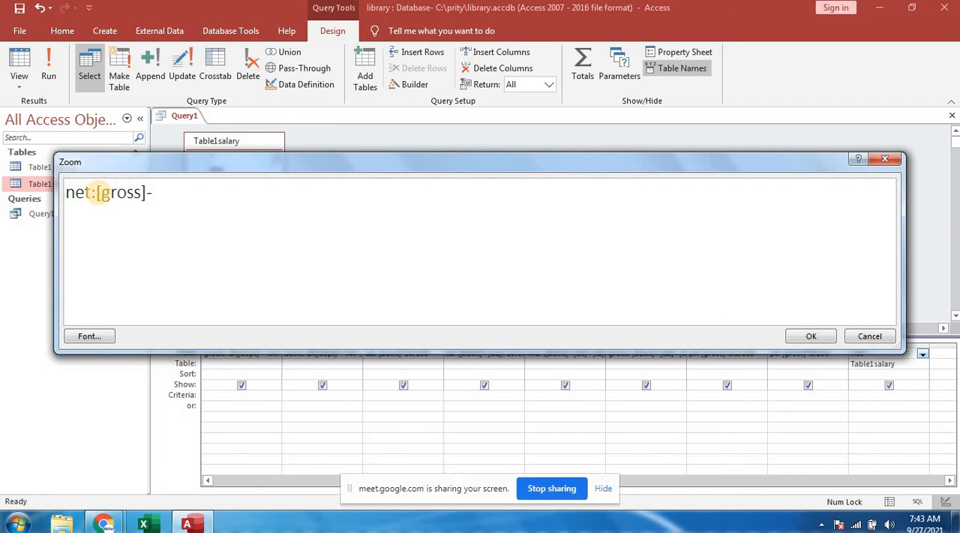
{"action": "type", "text": "[pf]-[pt]"}
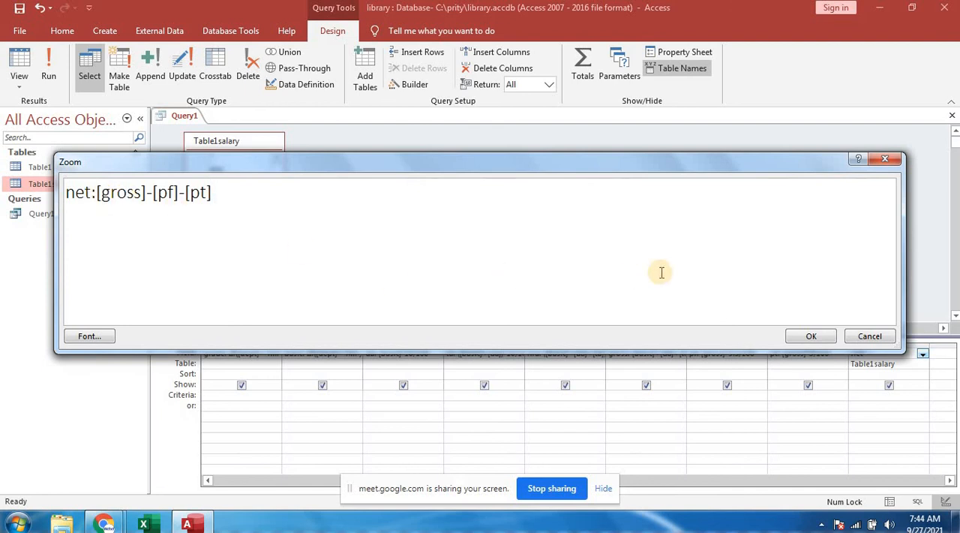
- Complete the net expression as net:[gross]-[pf]-[pt] and accept it
{"action": "left_click", "coordinate": [810, 337]}
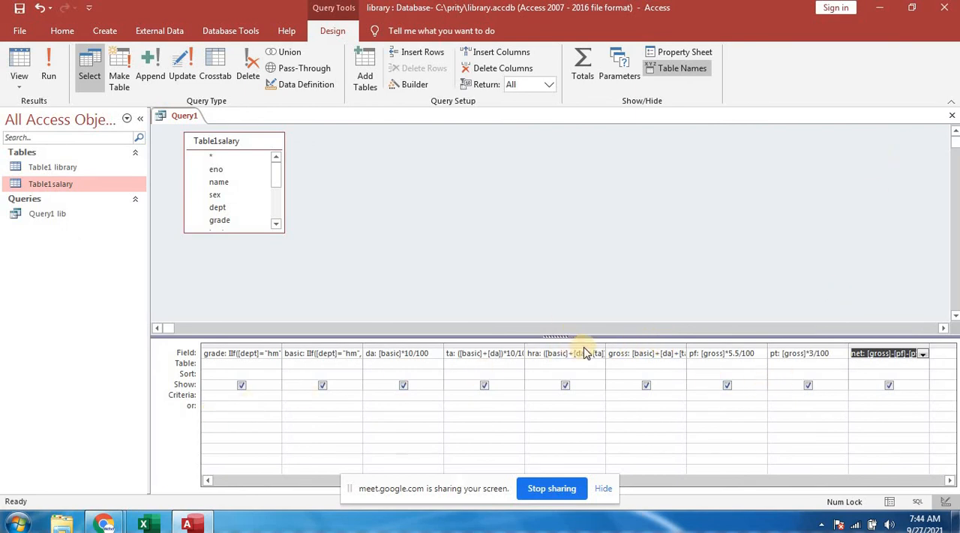
- Close the salary query design, saving its changes under the name Query1 sal
{"action": "left_click", "coordinate": [954, 120]}
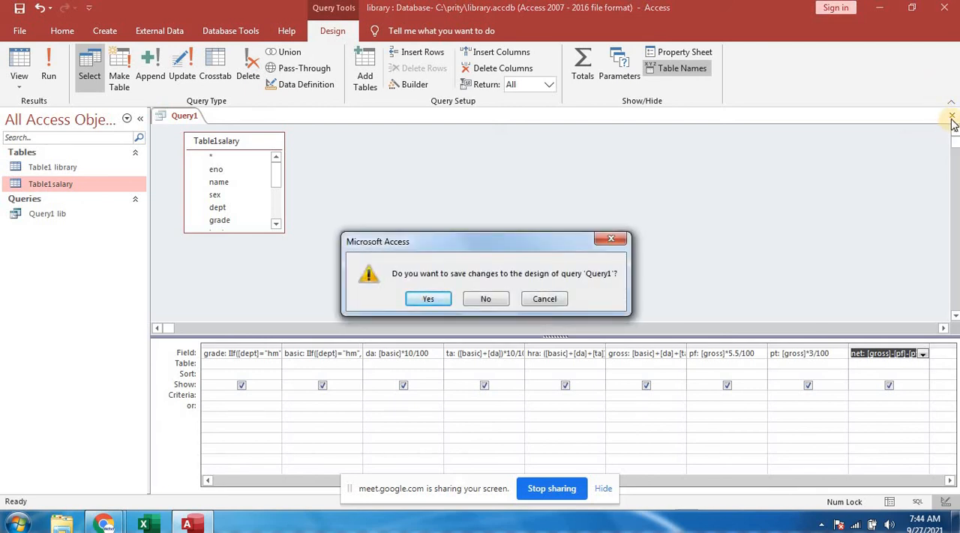
{"action": "left_click", "coordinate": [442, 300]}
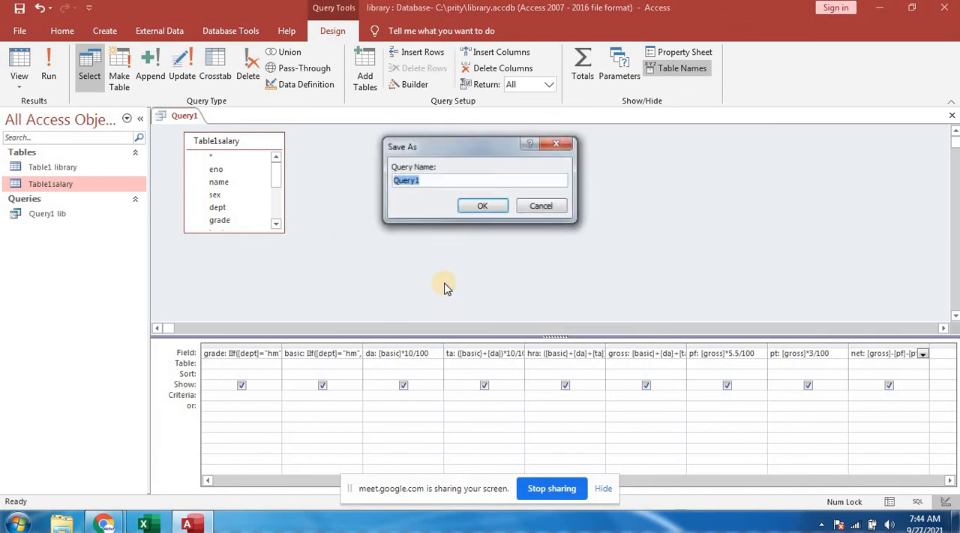
{"action": "left_click", "coordinate": [433, 182]}
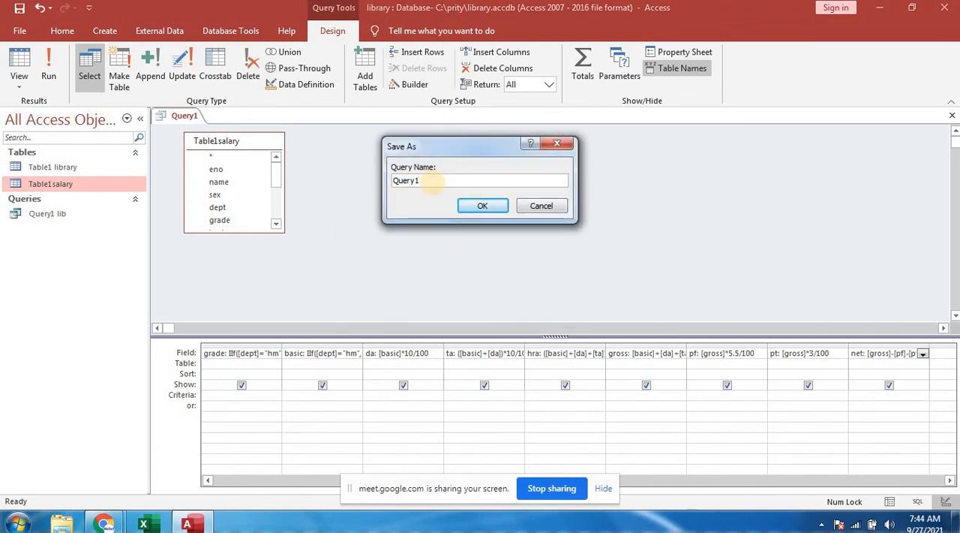
{"action": "type", "text": "sal"}
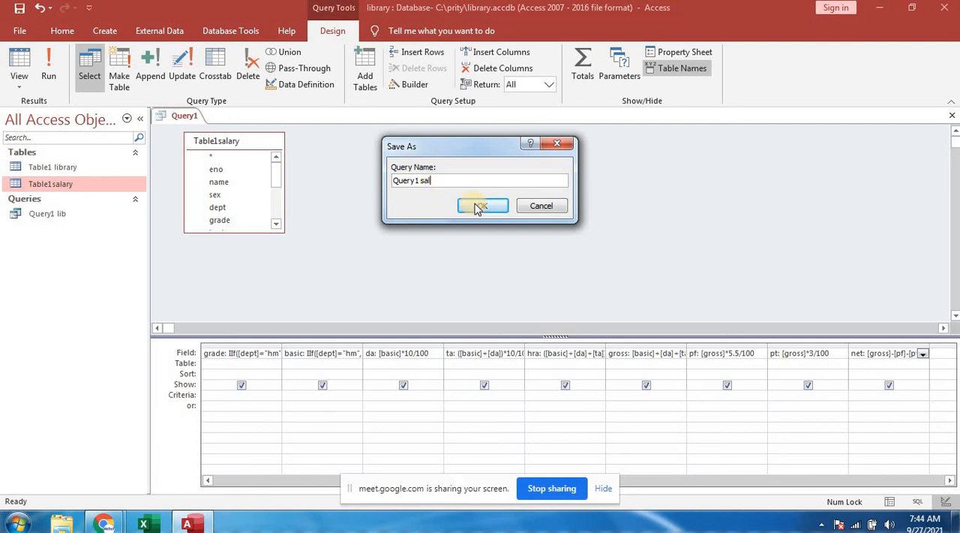
{"action": "left_click", "coordinate": [480, 206]}
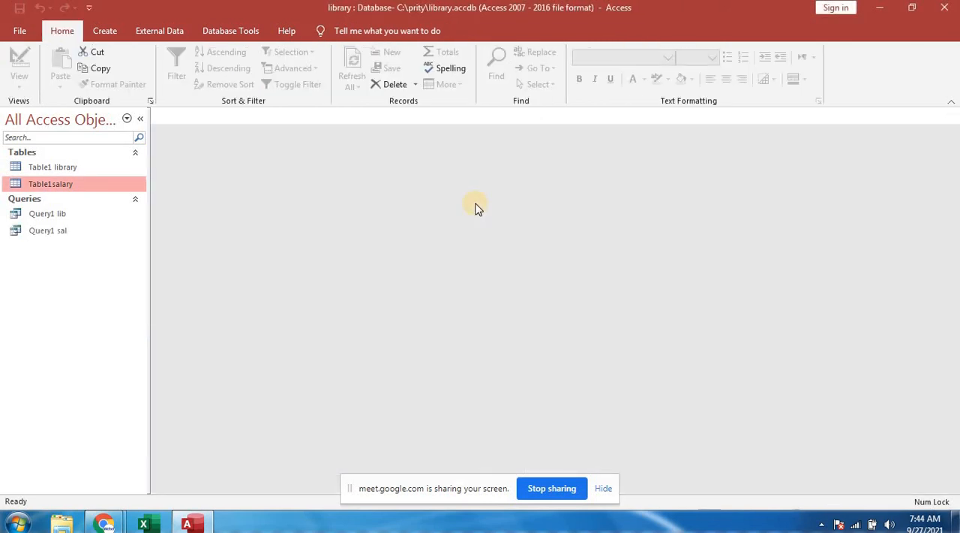
- Open the Query1 sal query in Datasheet View and check its calculated columns through net
{"action": "left_click", "coordinate": [49, 230]}
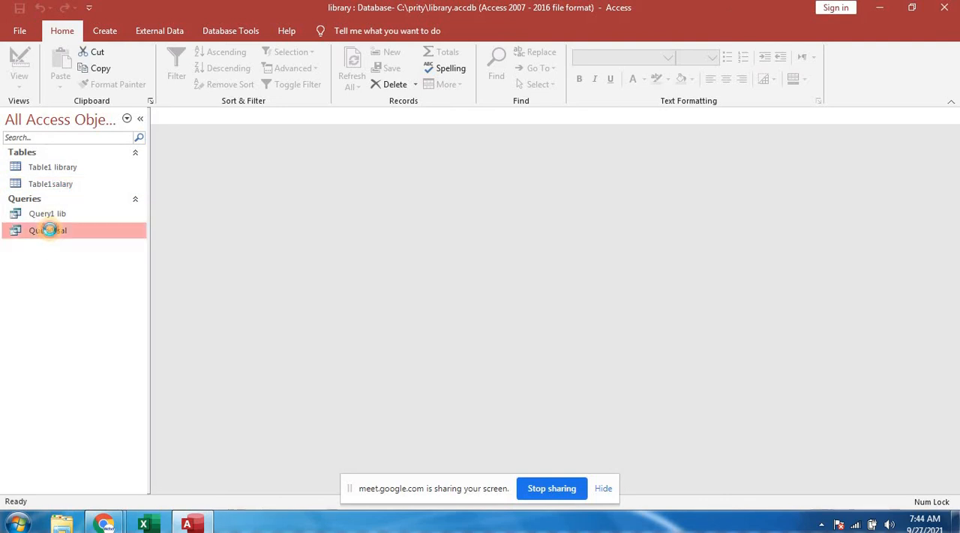
{"action": "double_click", "coordinate": [48, 230]}
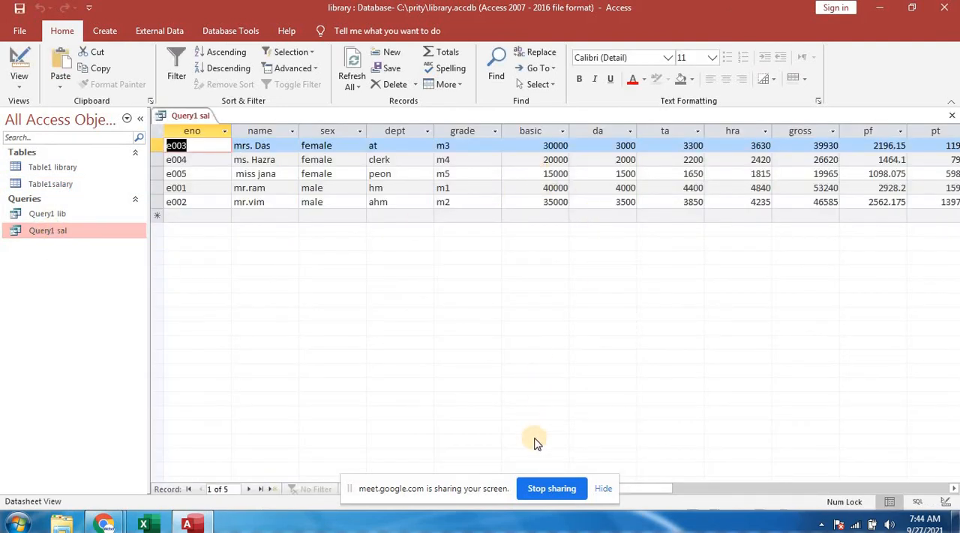
{"action": "left_click_drag", "start_coordinate": [643, 490], "coordinate": [693, 498]}
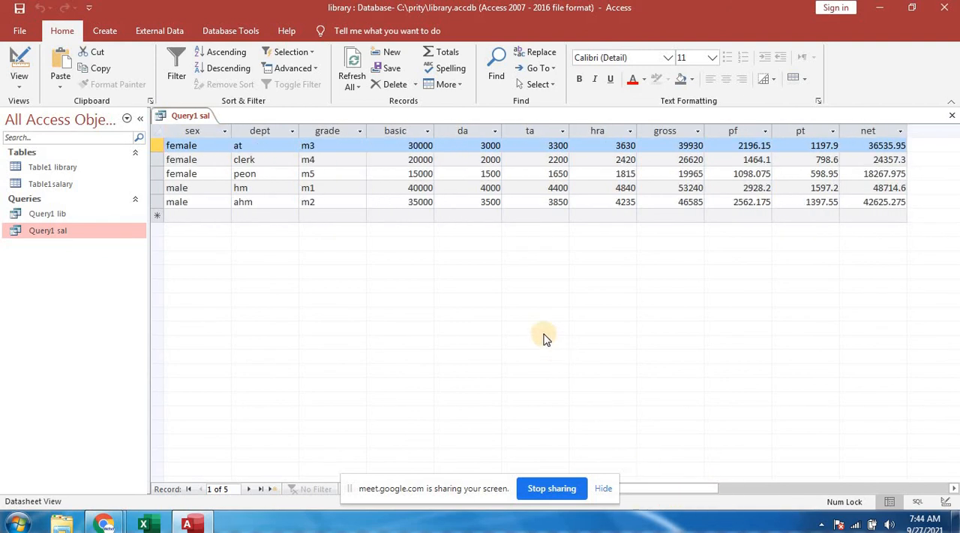